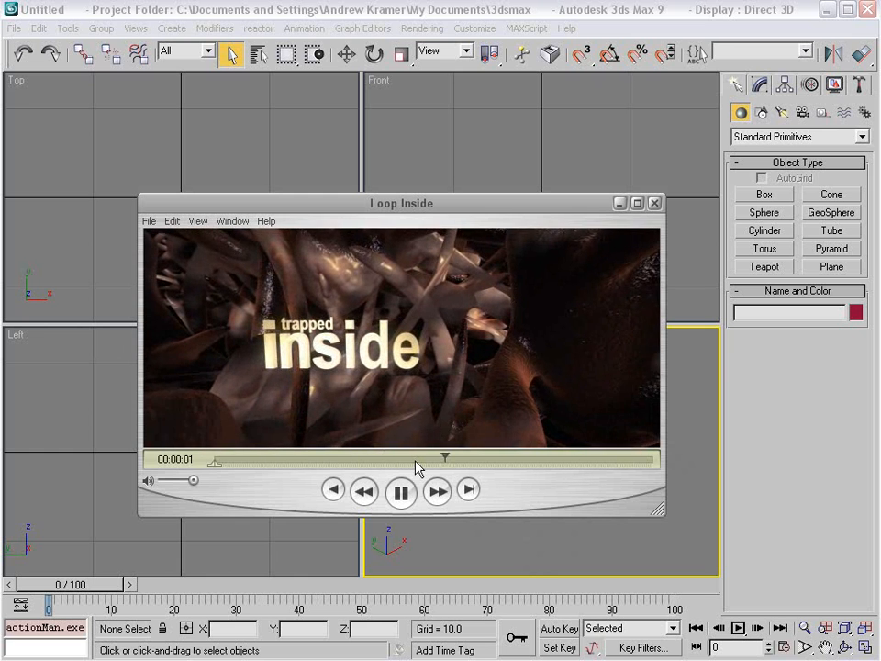
Switch from the preview movie to 3ds Max and create a sphere with a radius of about 52 at the Perspective grid's centre.
key(space)
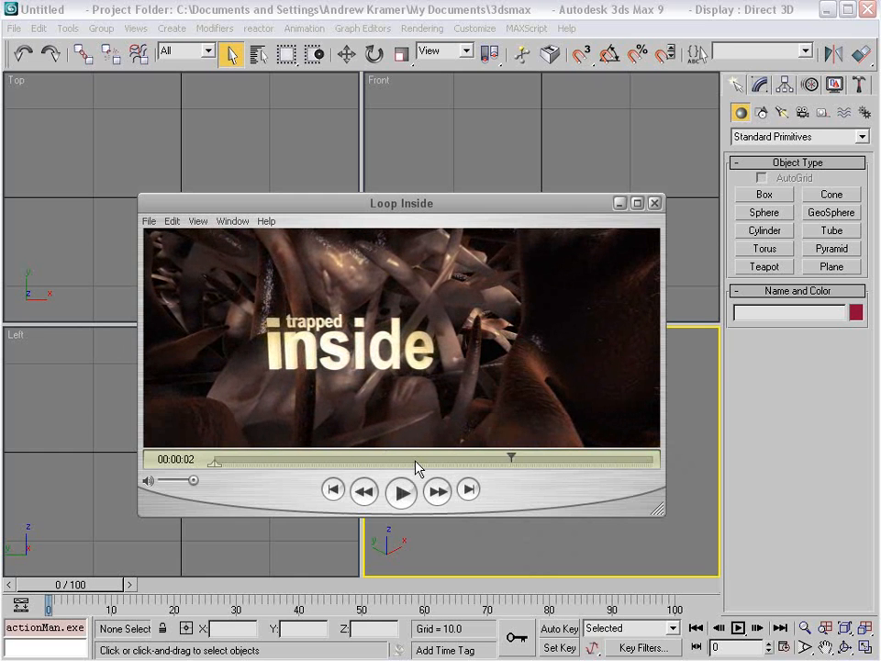
click(489, 10)
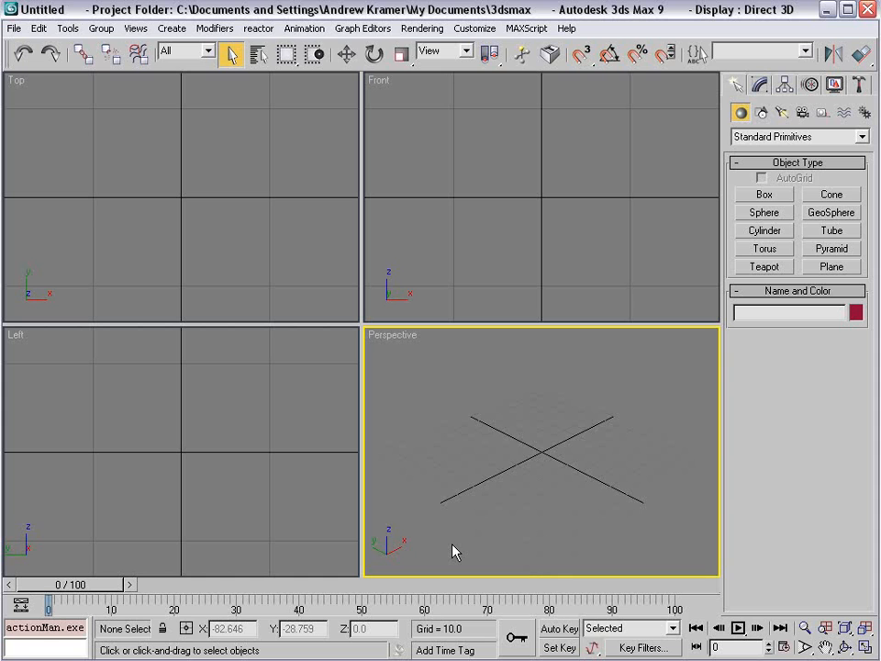
click(765, 216)
click(740, 111)
drag(541, 449, 576, 487)
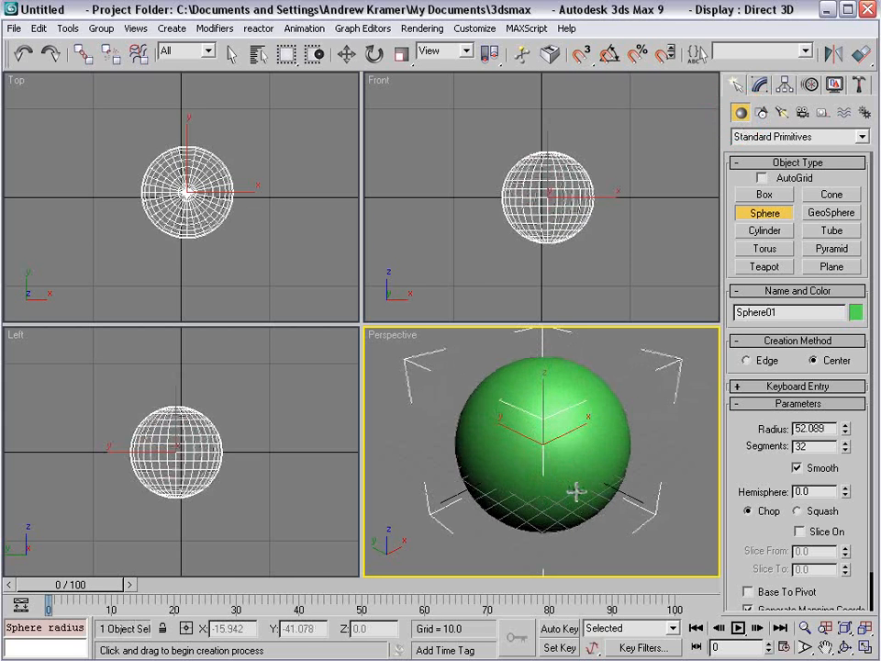
Set the sphere to 18 segments and display edged faces in the Perspective viewport.
click(760, 85)
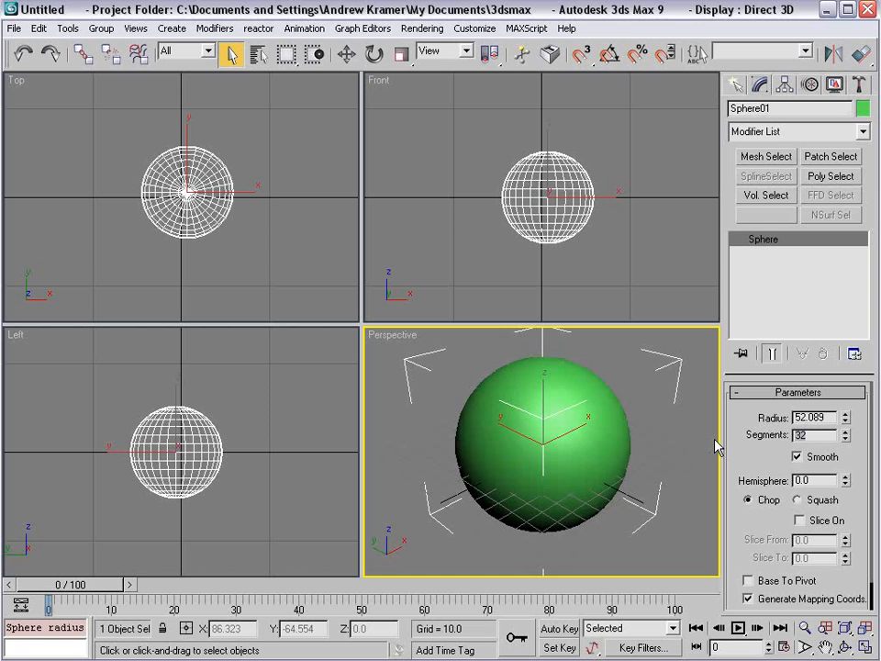
key(Return)
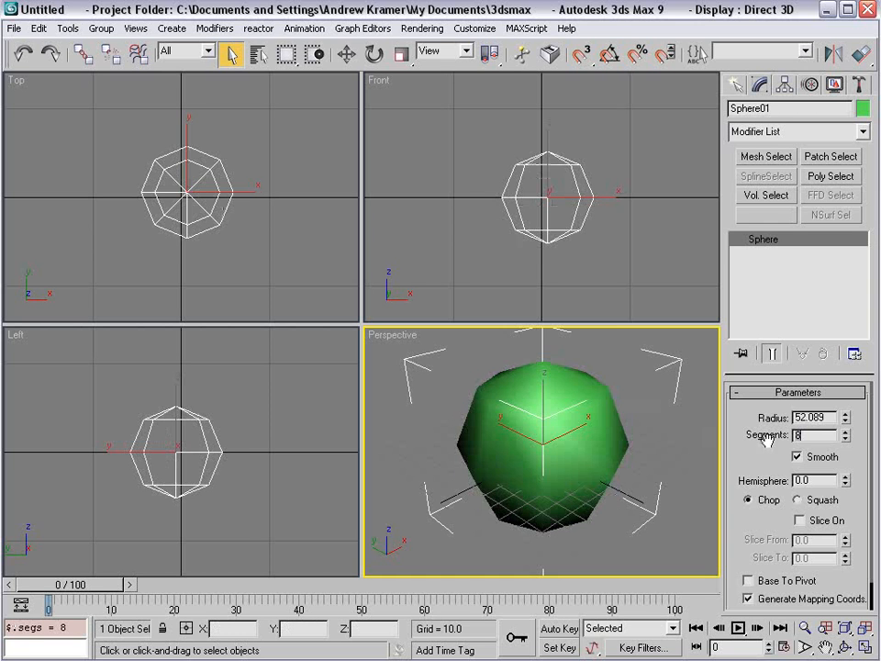
text(12)
key(Return)
right_click(393, 335)
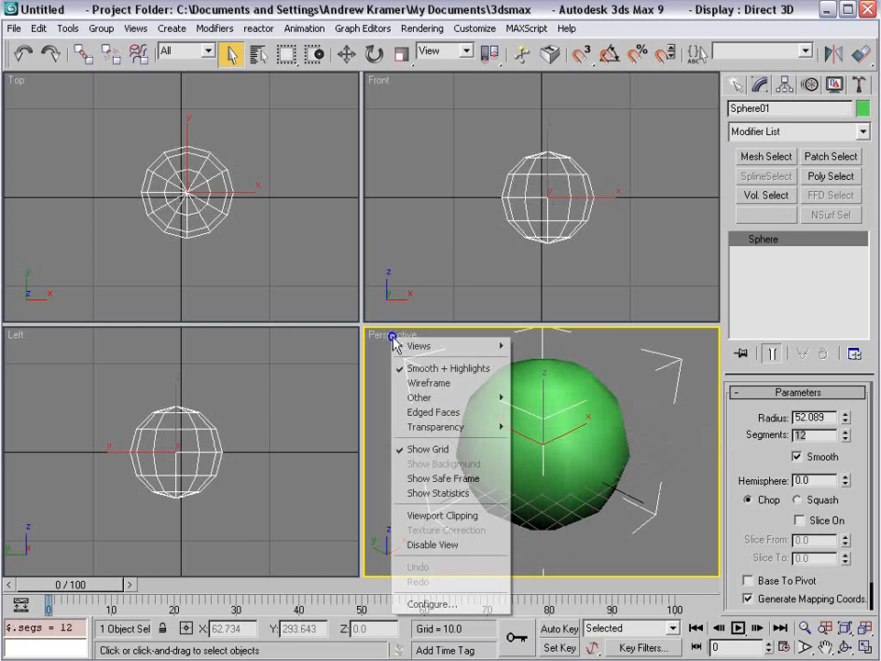
click(432, 412)
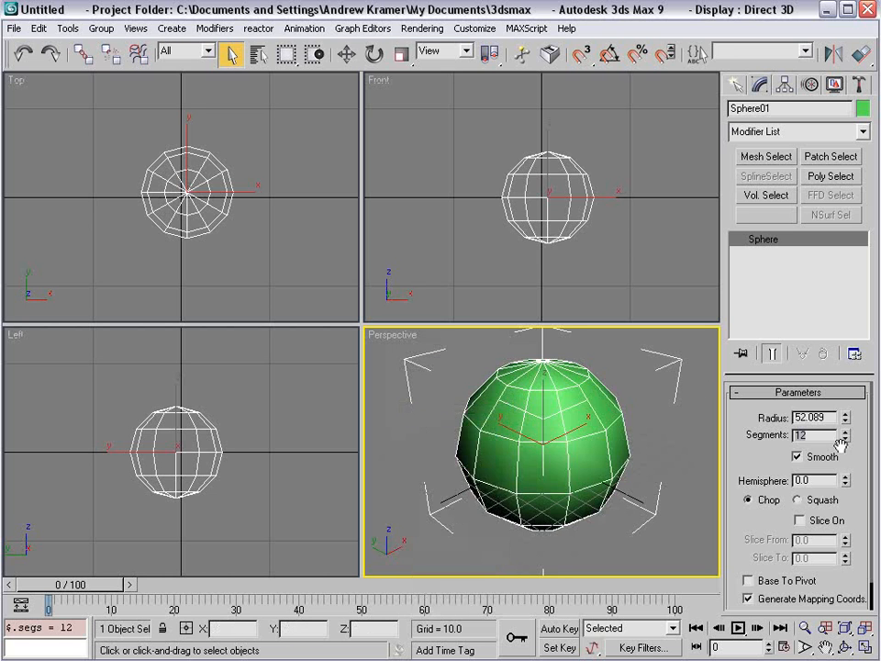
drag(850, 445, 847, 415)
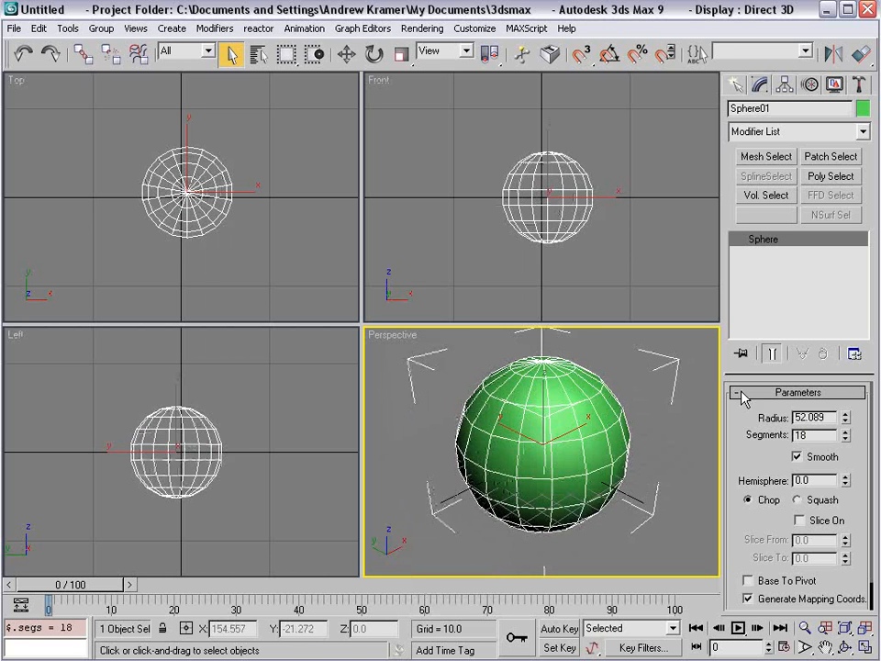
Convert the sphere to an Editable Poly and widen the command panel to two columns.
alt+middle_drag(530, 469, 497, 418)
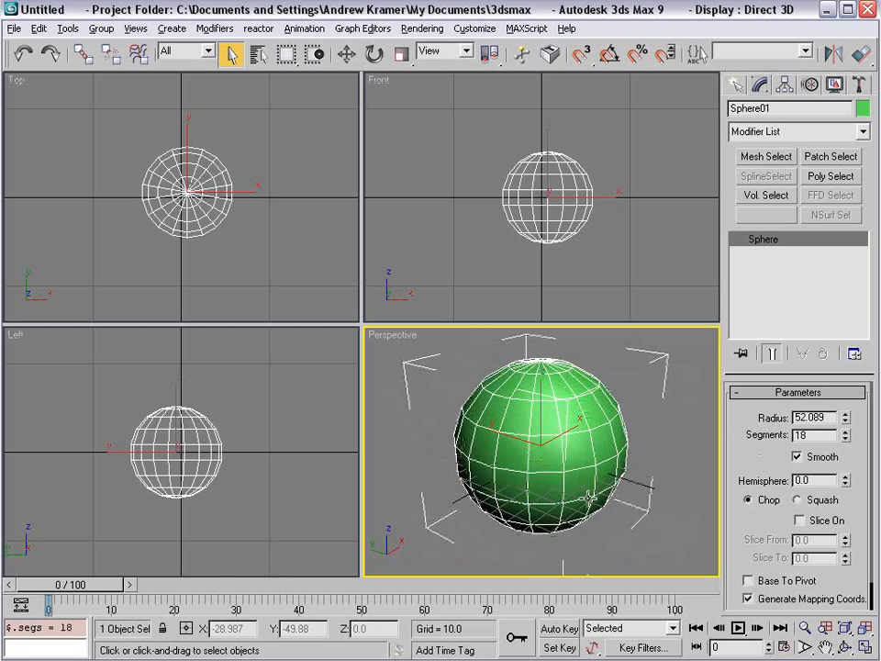
right_click(495, 386)
mouse_move(536, 526)
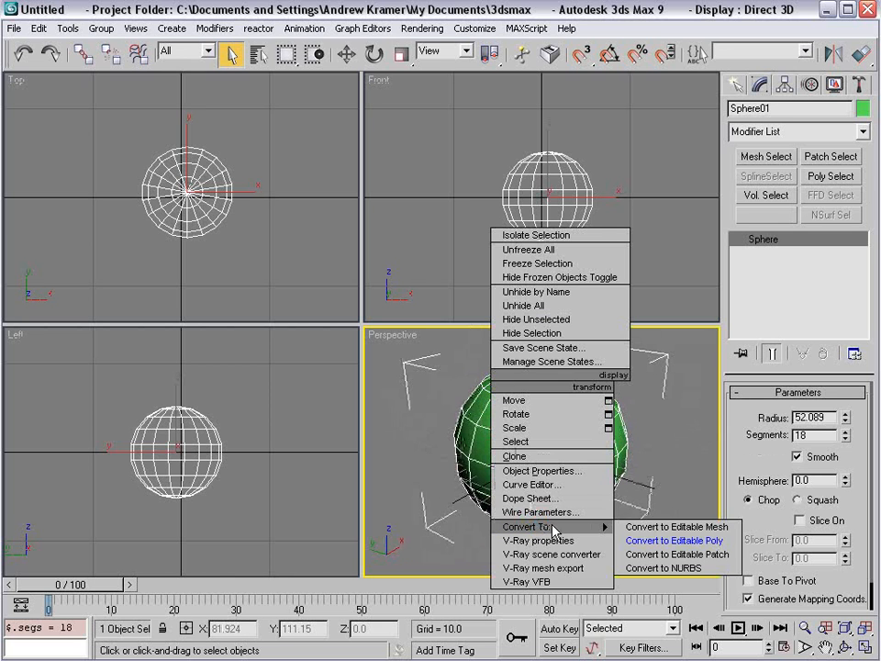
click(728, 544)
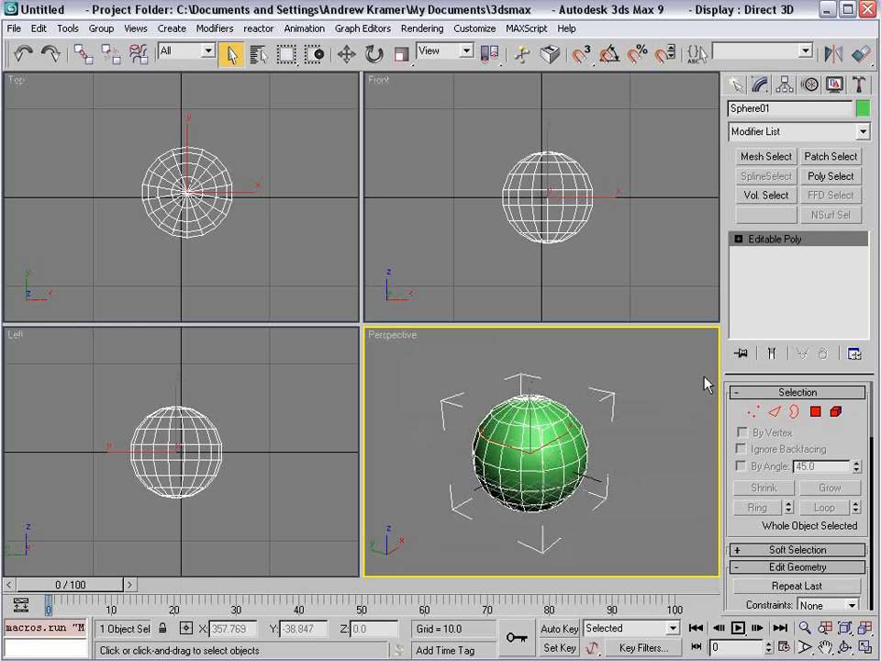
drag(721, 377, 649, 385)
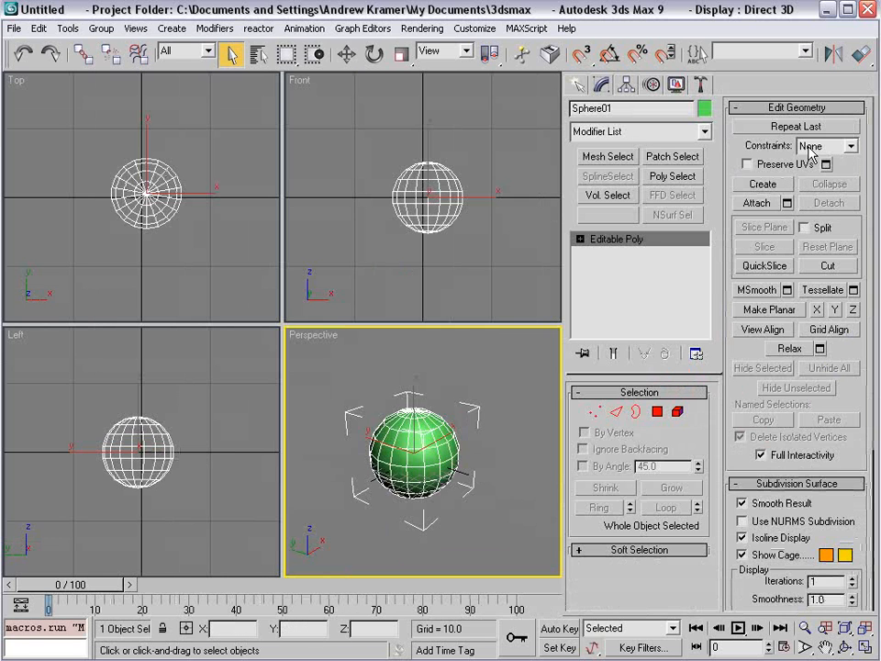
At polygon level, select 20 scattered, non-adjacent polygons spread around all sides of the sphere.
click(661, 413)
middle_drag(458, 481, 463, 472)
scroll(463, 472, up, 3)
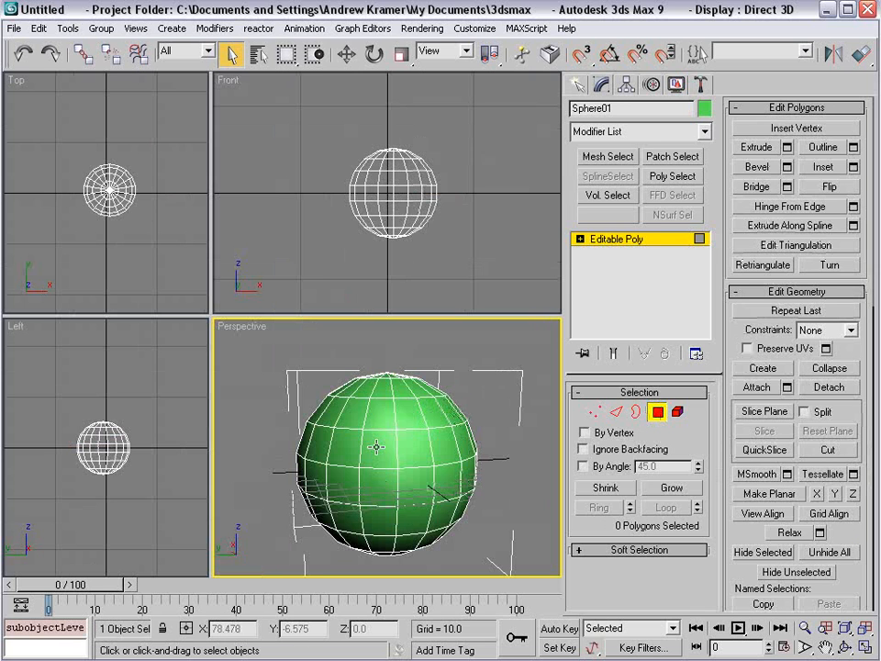
click(379, 418)
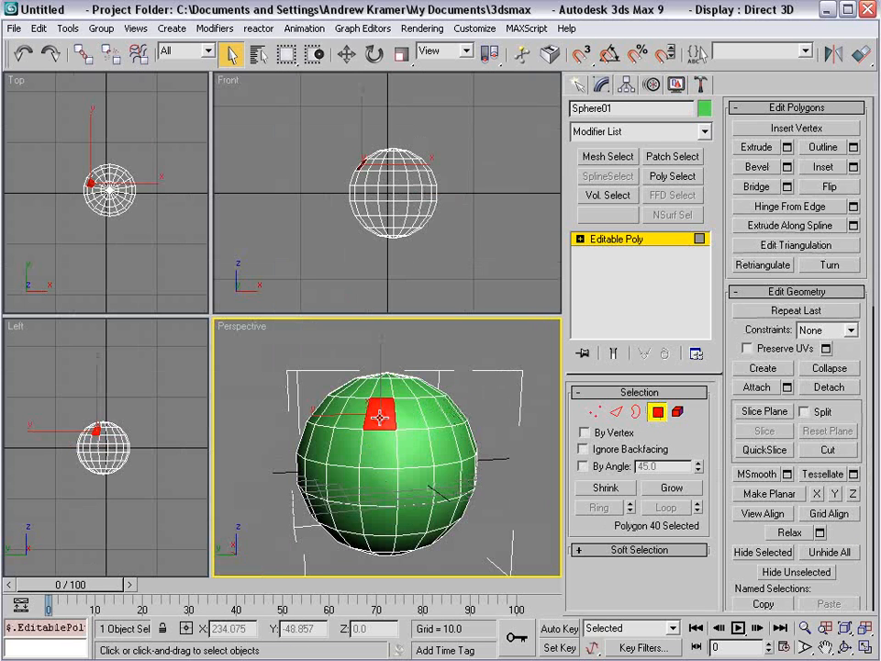
ctrl+click(320, 444)
ctrl+click(428, 486)
alt+middle_drag(329, 503, 391, 458)
ctrl+click(422, 470)
alt+middle_drag(361, 505, 417, 493)
ctrl+click(418, 466)
ctrl+click(347, 430)
alt+middle_drag(351, 431, 403, 489)
ctrl+click(409, 438)
ctrl+click(349, 455)
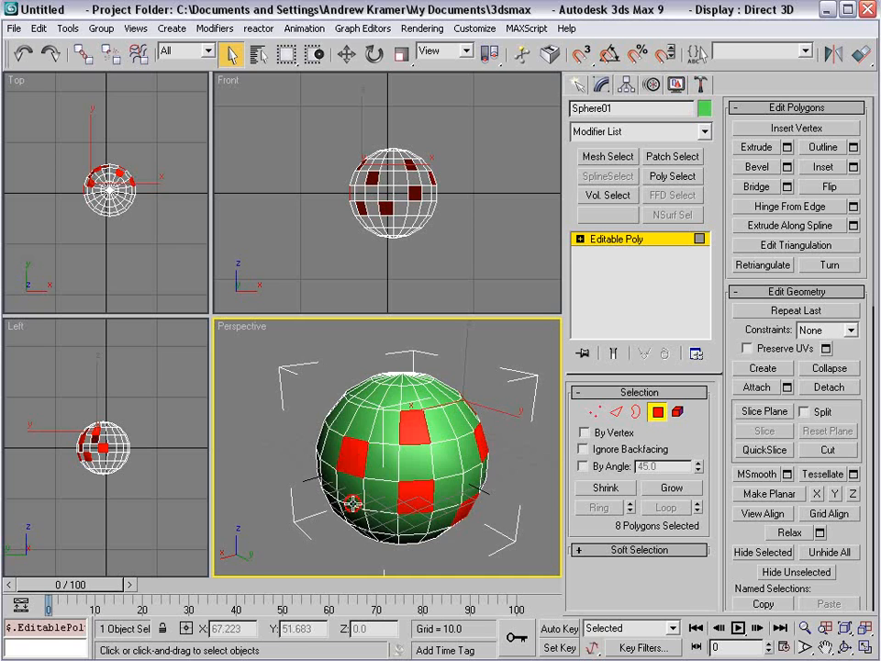
alt+middle_drag(353, 503, 429, 480)
ctrl+click(382, 498)
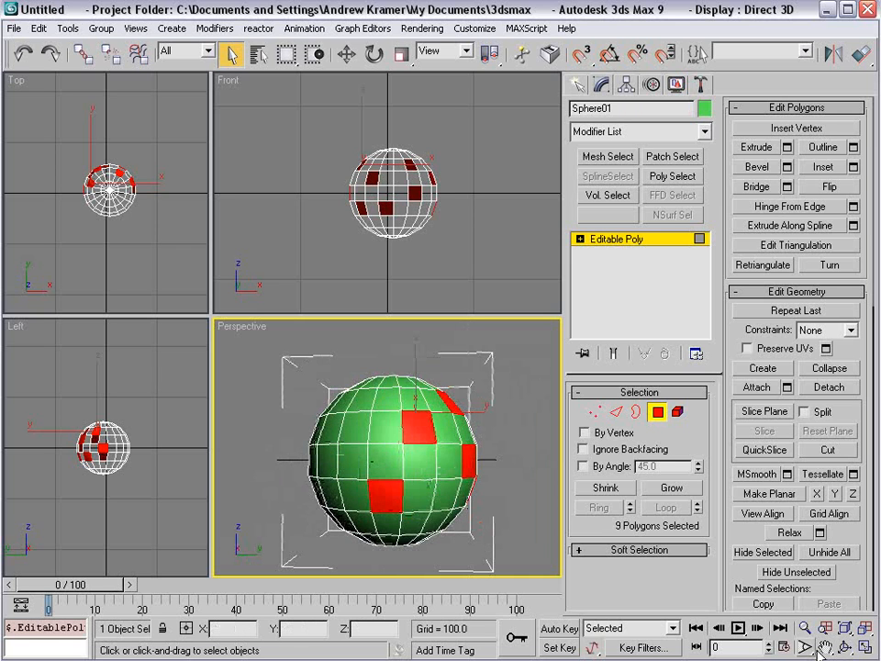
alt+middle_drag(347, 464, 438, 477)
ctrl+click(402, 437)
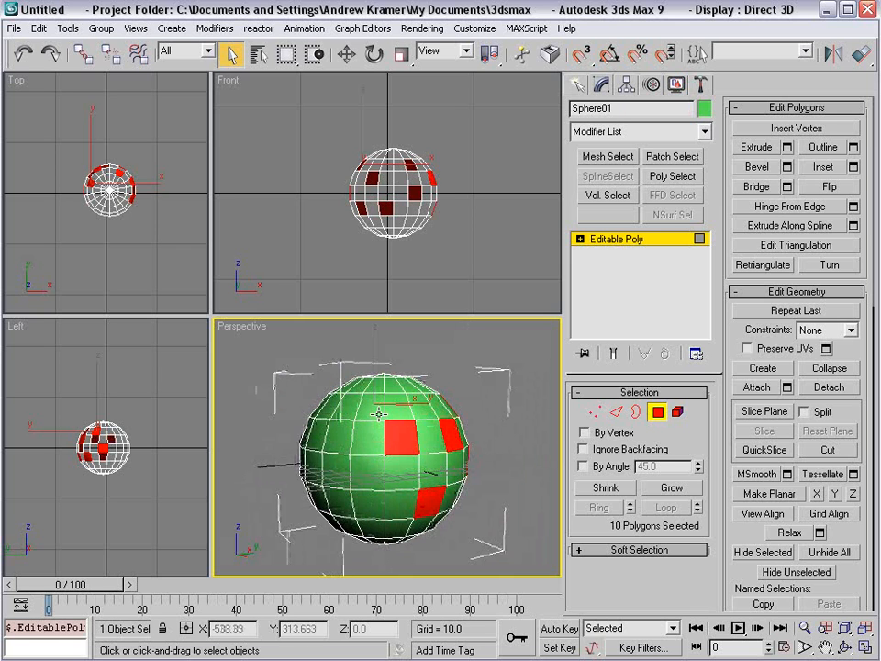
ctrl+click(351, 409)
ctrl+click(314, 472)
alt+middle_drag(314, 473, 379, 449)
ctrl+click(381, 492)
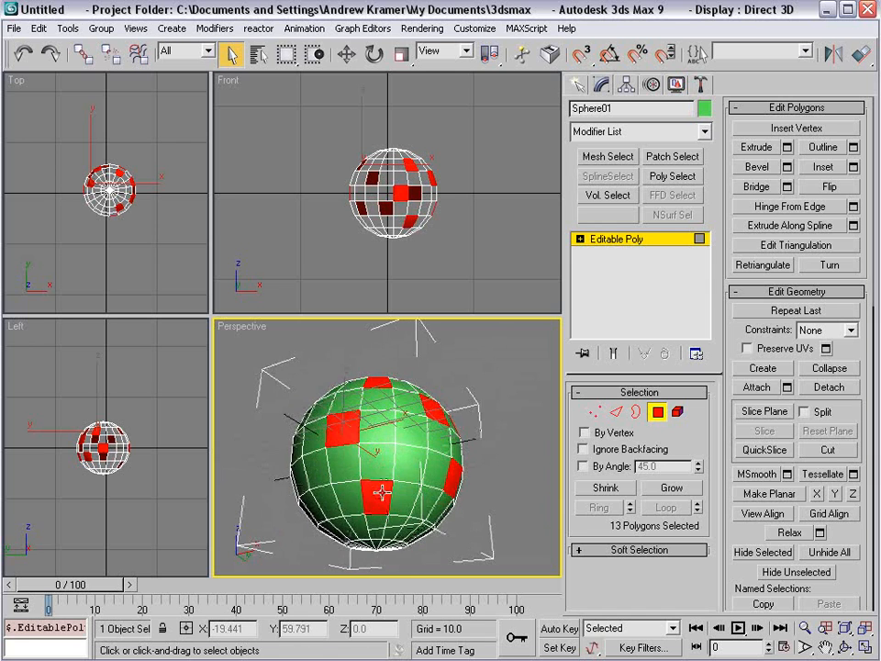
alt+middle_drag(328, 430, 463, 465)
ctrl+click(342, 460)
alt+middle_drag(343, 460, 322, 465)
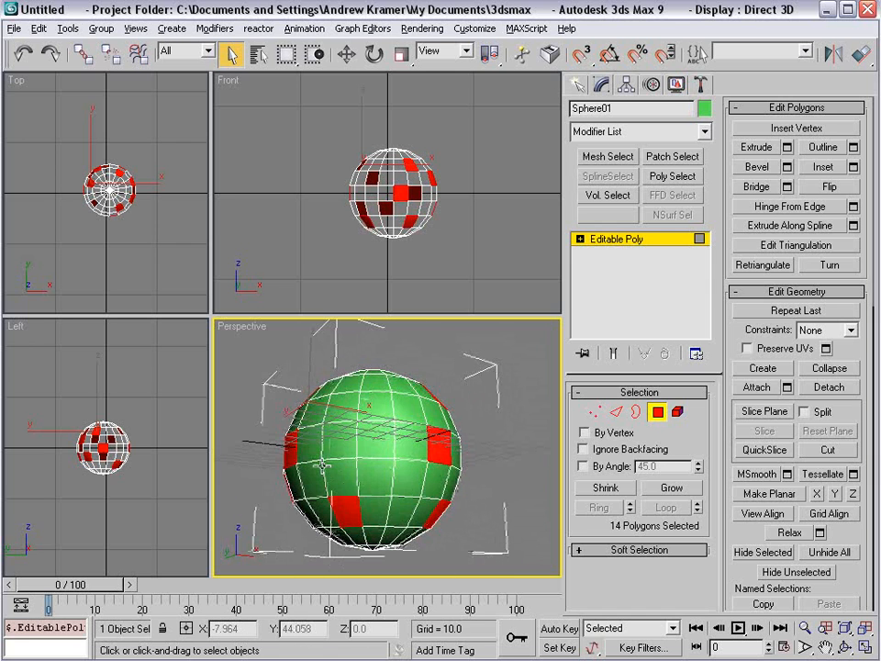
alt+middle_drag(331, 425, 294, 440)
ctrl+click(334, 466)
ctrl+click(360, 471)
alt+middle_drag(359, 472, 387, 463)
ctrl+click(389, 417)
alt+middle_drag(389, 416, 397, 489)
ctrl+click(446, 488)
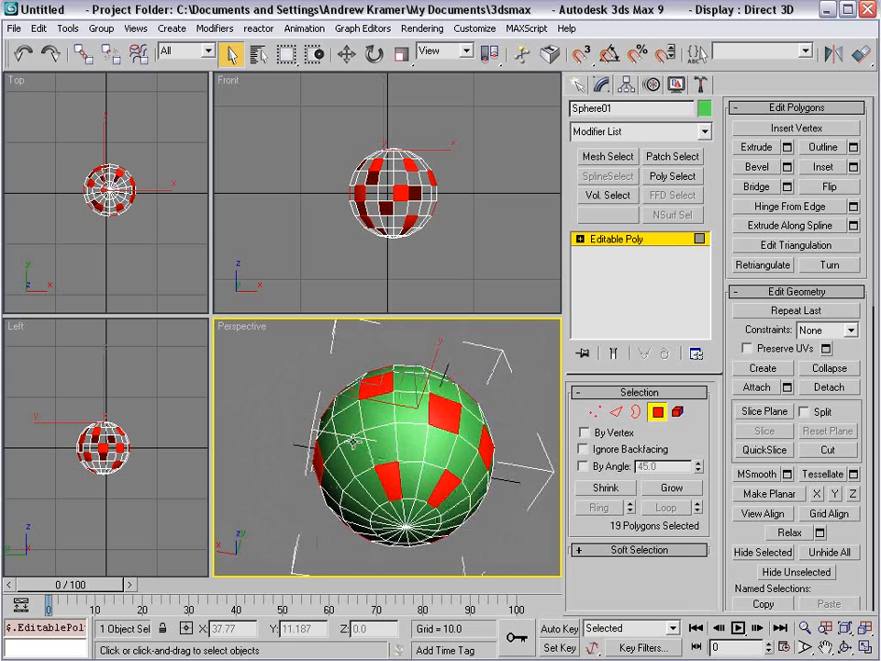
alt+middle_drag(334, 451, 473, 477)
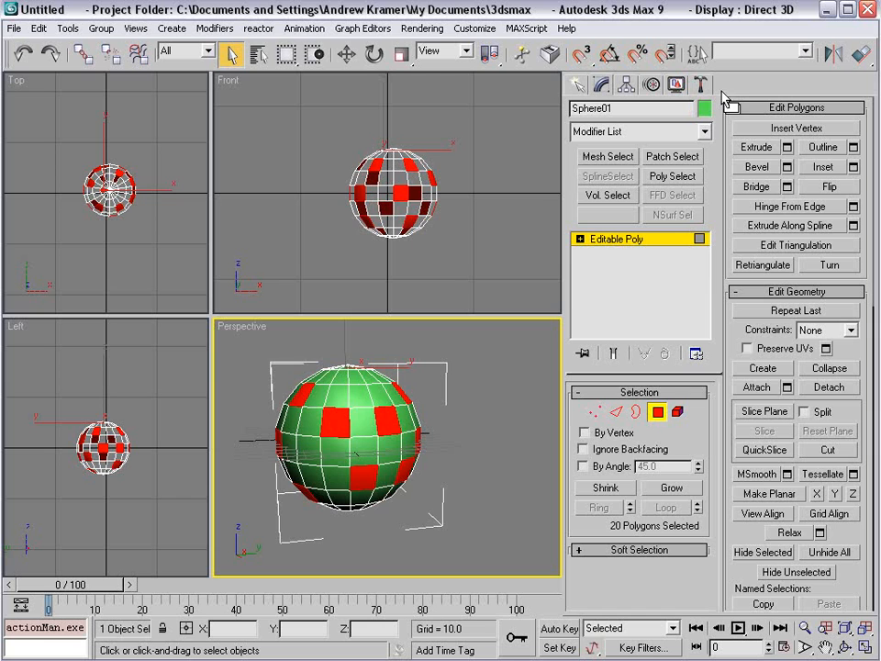
Bevel the selected polygons repeatedly as Group with height 13.6 and outline amount -1.0 to form long tapered spikes.
click(786, 168)
click(181, 236)
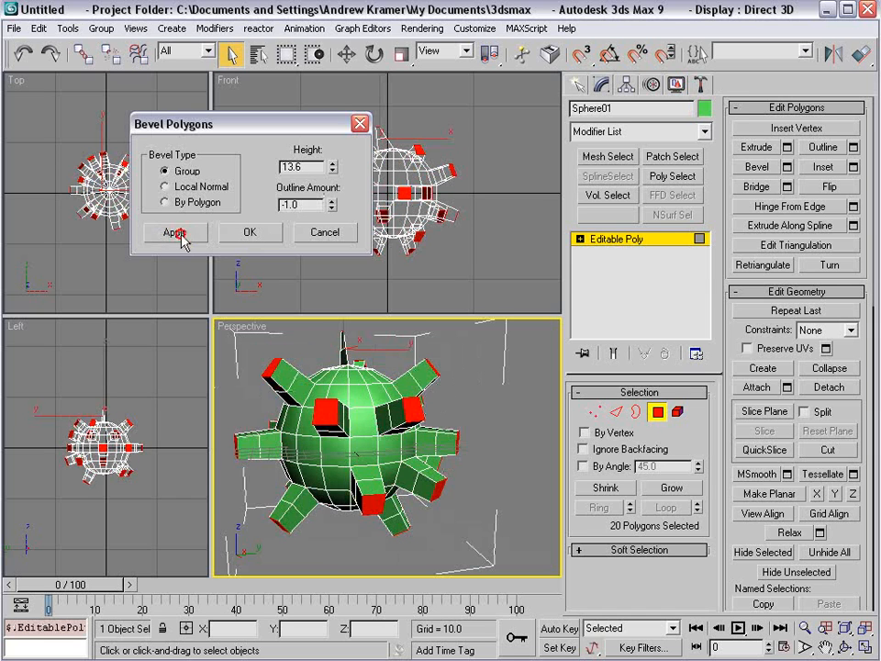
click(181, 235)
click(180, 235)
mouse_move(431, 486)
alt+middle_down()
mouse_move(479, 493)
mouse_move(415, 487)
alt+middle_up()
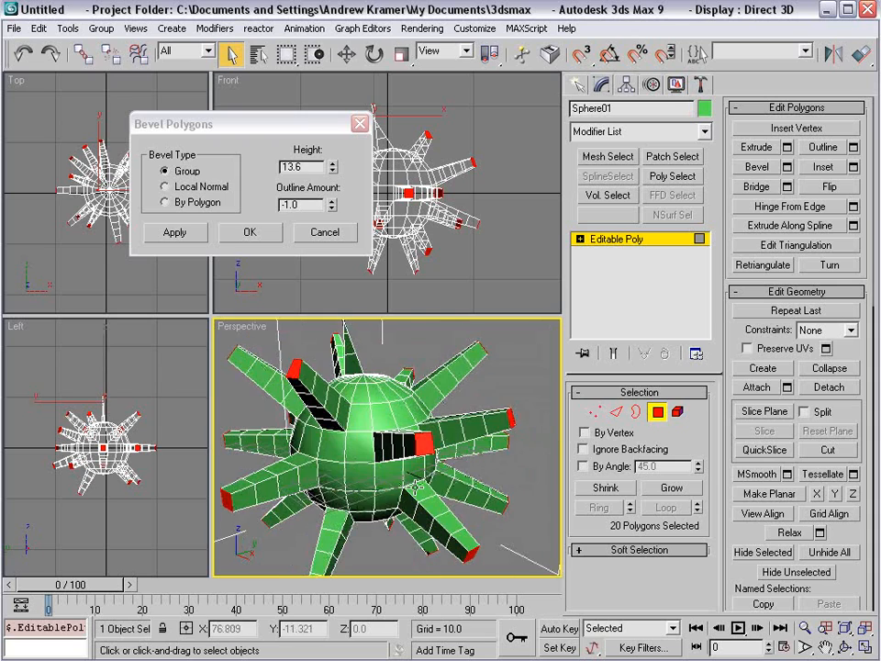
click(248, 238)
scroll(394, 440, down, 4)
alt+middle_drag(394, 441, 541, 418)
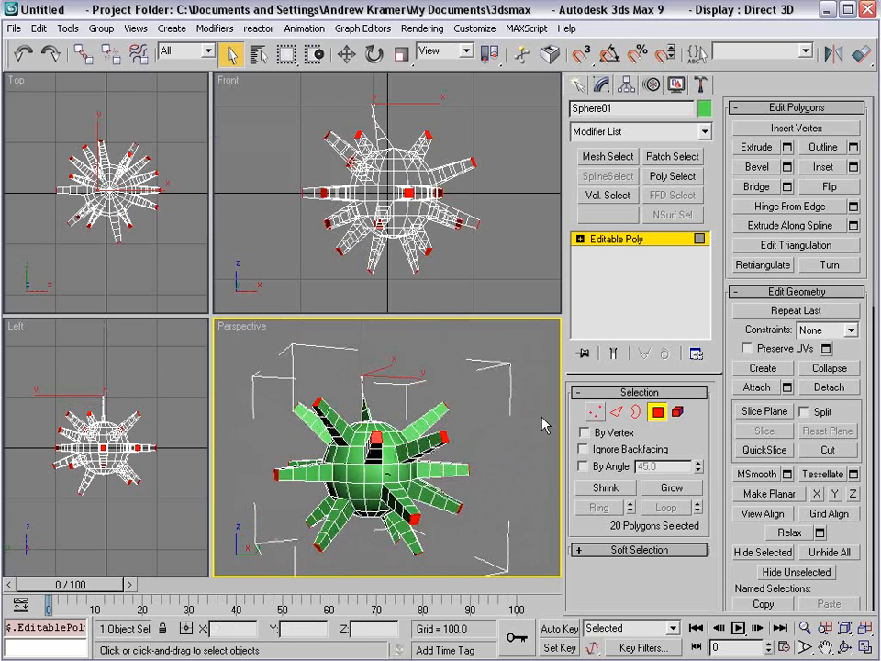
Leave polygon level and add a TurboSmooth modifier to the spiked sphere.
click(658, 412)
alt+middle_drag(417, 418, 402, 448)
scroll(402, 448, up, 3)
click(695, 133)
scroll(712, 275, down, 3)
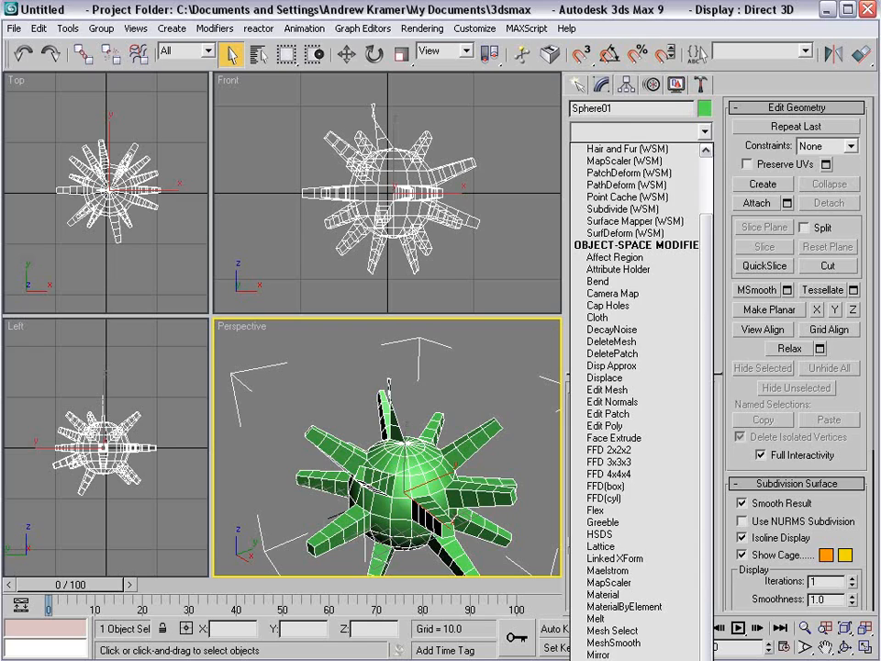
click(615, 658)
scroll(394, 460, up, 3)
middle_drag(411, 492, 395, 451)
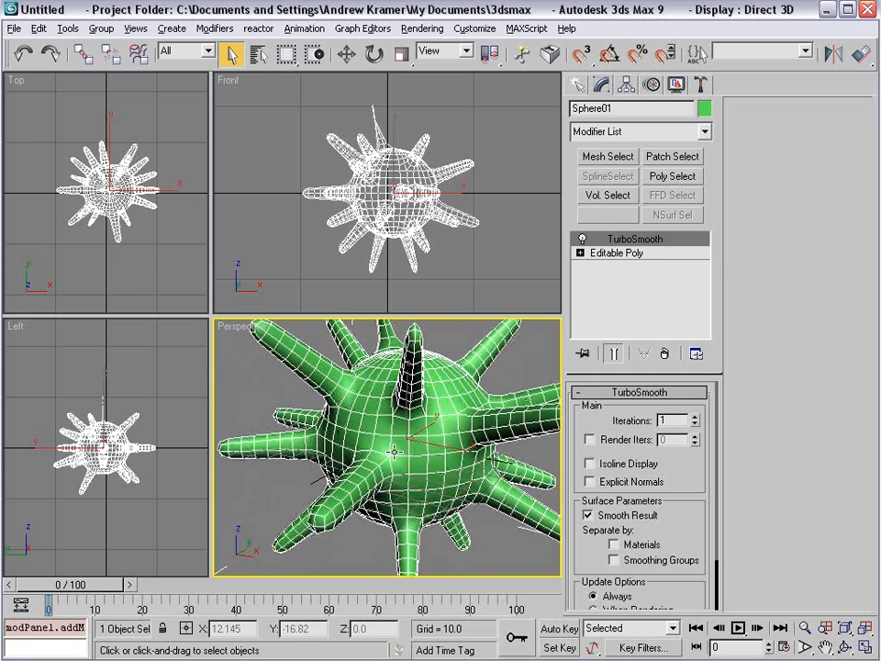
Add an Edit Poly modifier above TurboSmooth and enter its polygon sub-object level.
click(667, 133)
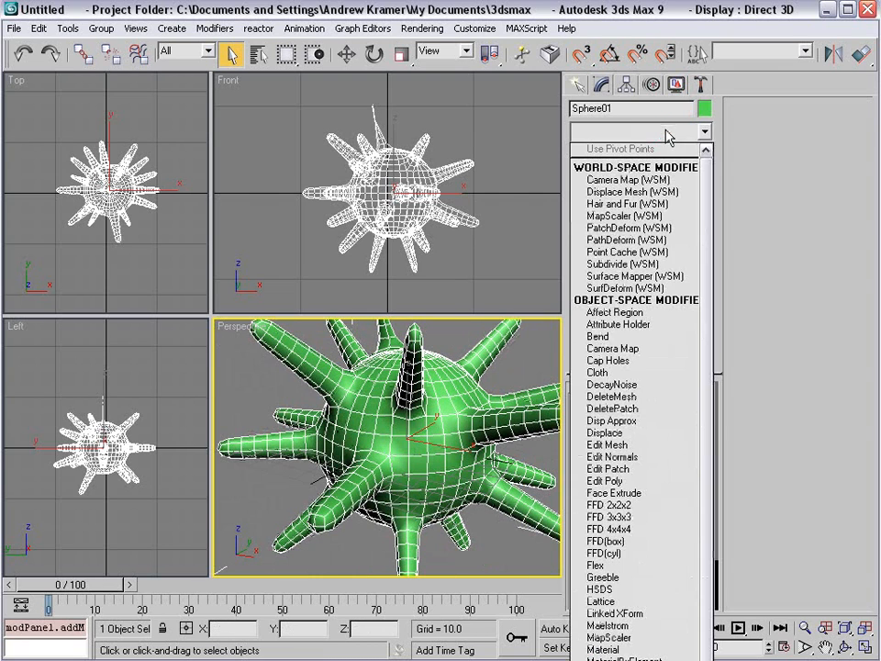
click(617, 484)
click(815, 127)
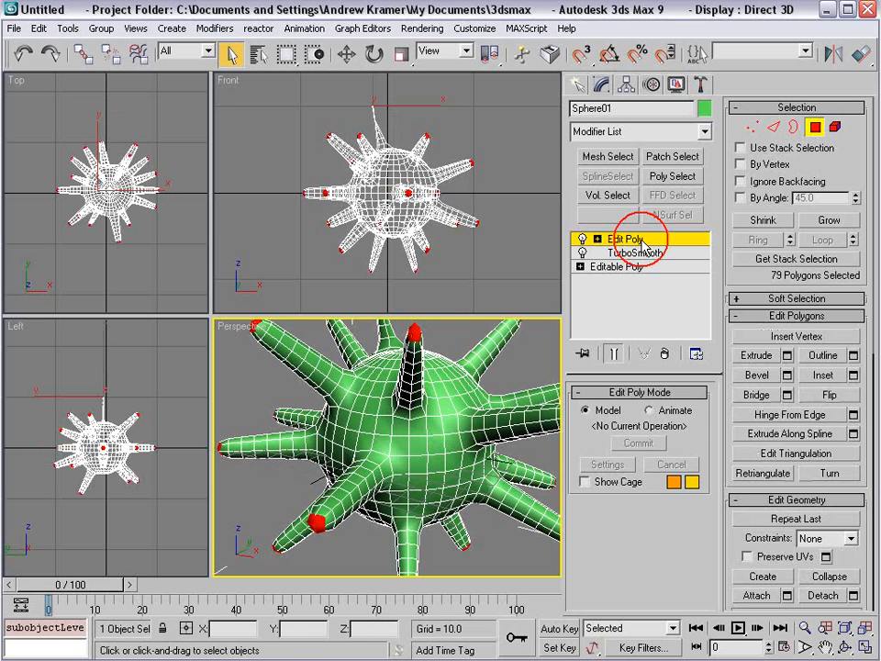
Select 71 scattered polygons on the sphere's body and along its spikes, covering all sides of the model.
click(433, 424)
ctrl+click(341, 418)
ctrl+click(452, 492)
ctrl+click(404, 361)
ctrl+click(369, 465)
ctrl+click(469, 356)
ctrl+click(411, 482)
ctrl+click(399, 465)
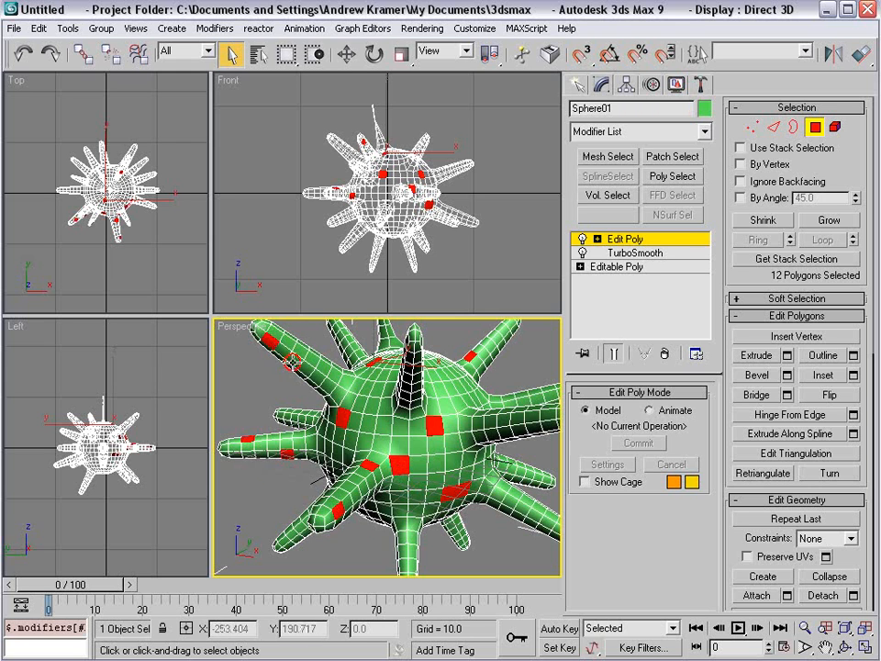
ctrl+click(389, 389)
alt+middle_drag(477, 441, 385, 424)
ctrl+click(301, 368)
ctrl+click(502, 411)
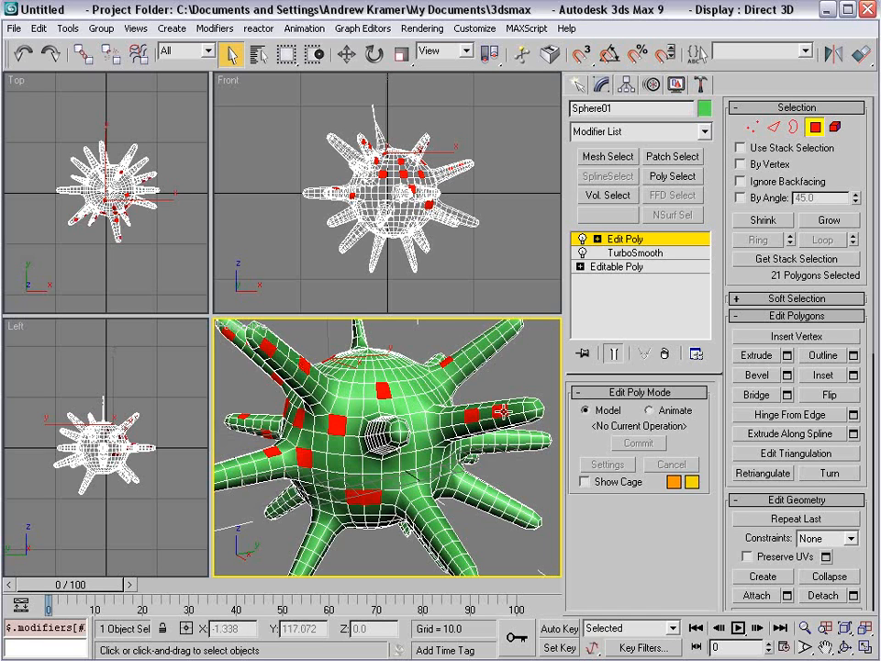
ctrl+click(485, 442)
ctrl+click(438, 456)
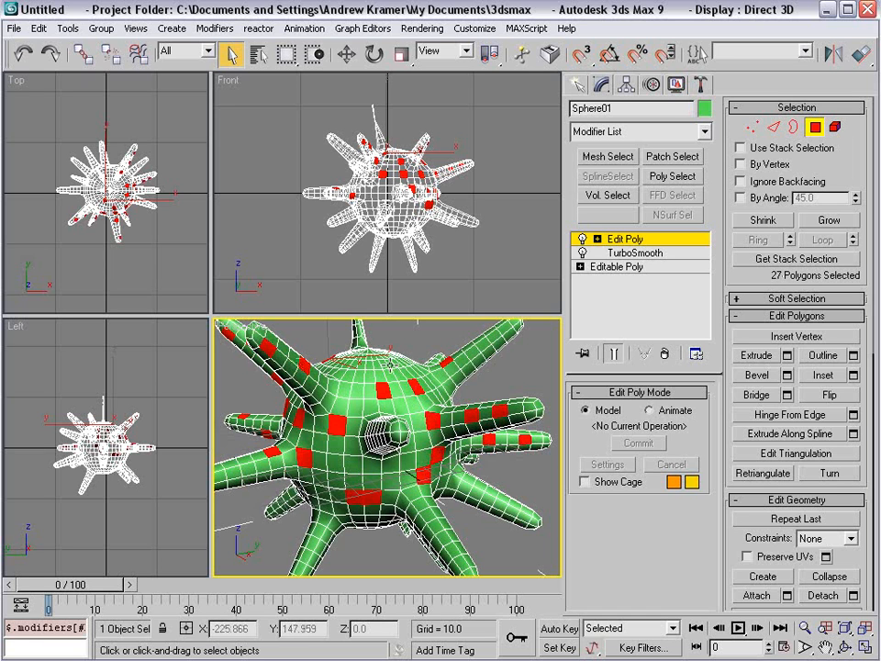
ctrl+click(497, 332)
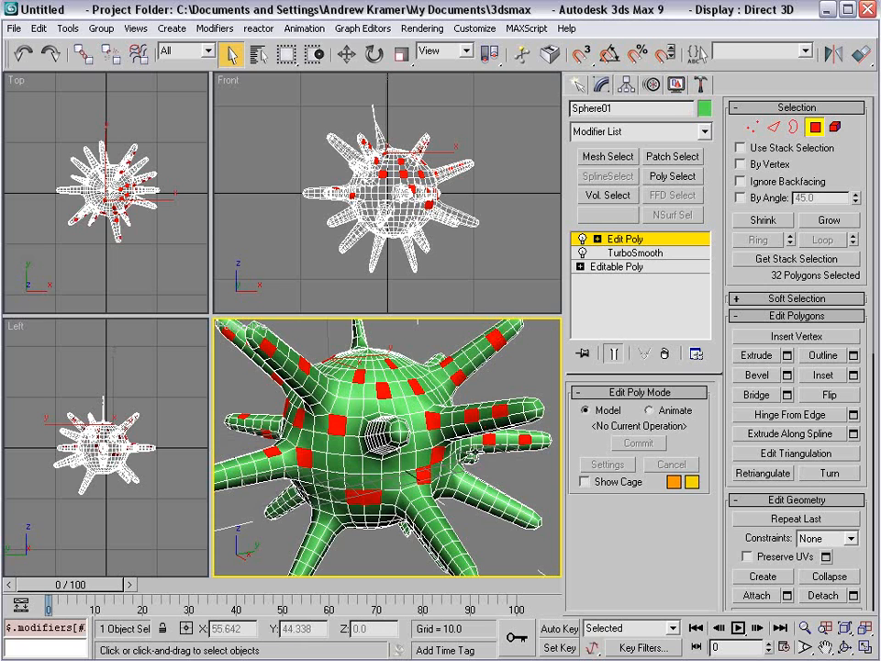
ctrl+click(383, 511)
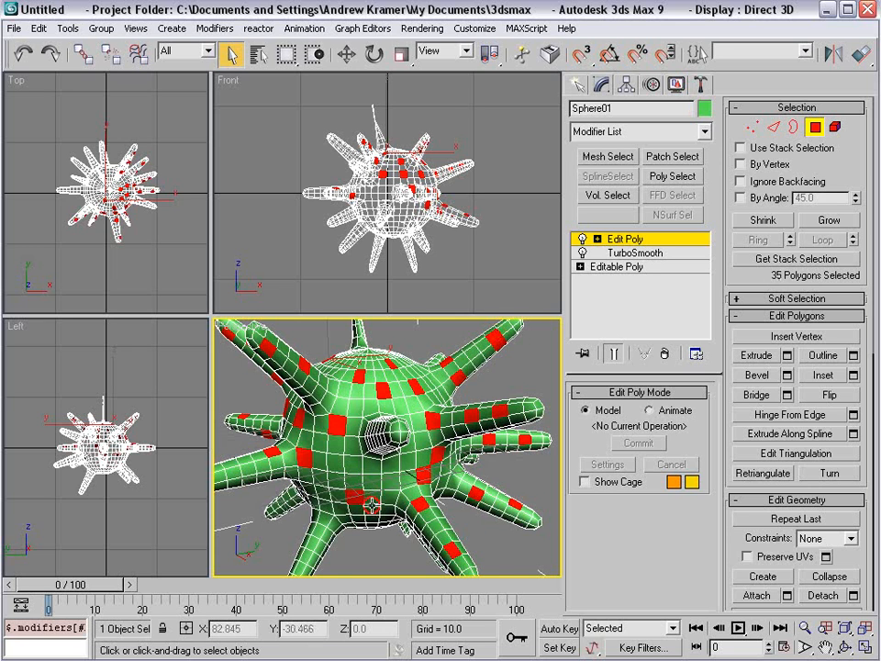
alt+middle_drag(372, 505, 419, 443)
ctrl+click(398, 411)
ctrl+click(448, 376)
ctrl+click(439, 426)
ctrl+click(444, 469)
ctrl+click(392, 471)
ctrl+click(362, 395)
ctrl+click(325, 413)
ctrl+click(346, 429)
alt+middle_drag(350, 434, 467, 433)
ctrl+click(430, 415)
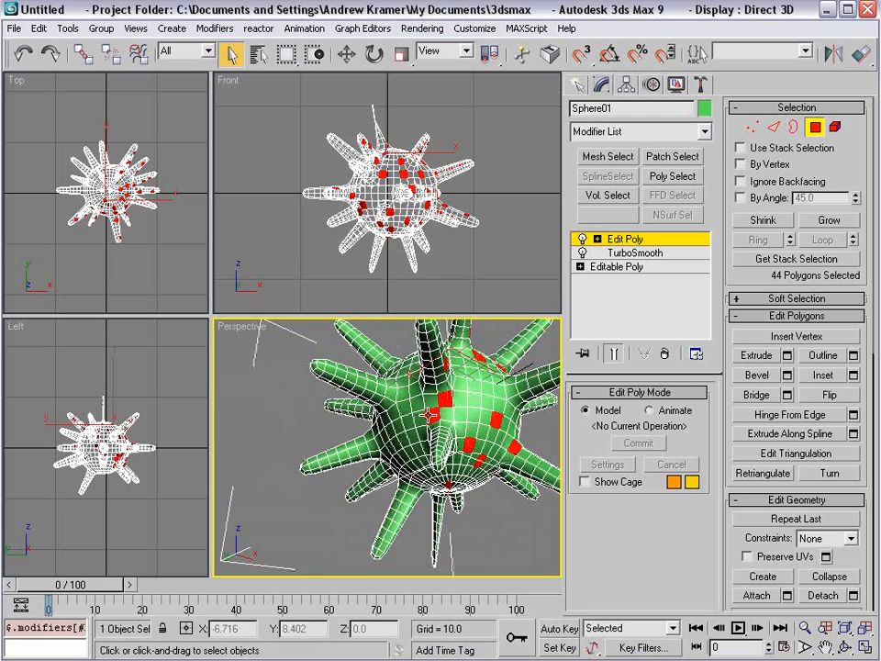
ctrl+click(302, 346)
alt+middle_drag(303, 347, 330, 357)
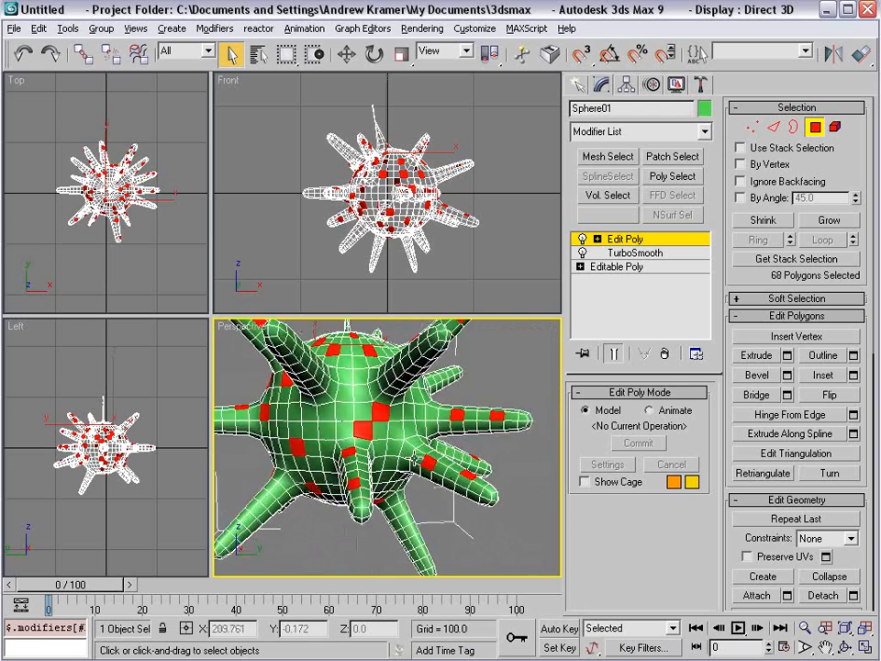
scroll(385, 447, down, 3)
alt+middle_drag(377, 450, 377, 498)
ctrl+click(354, 481)
scroll(390, 449, up, 3)
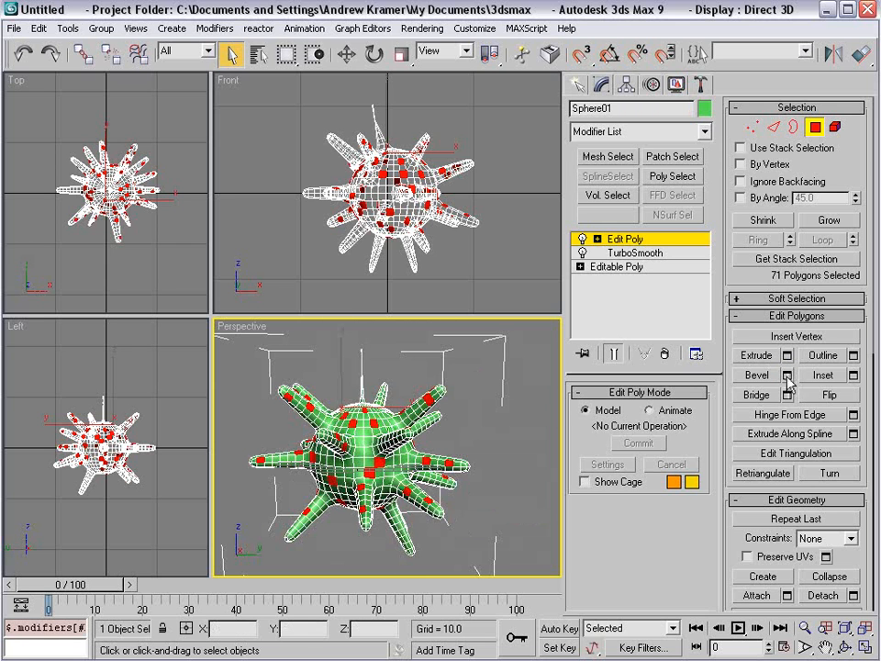
Bevel the selected polygons twice as Group with height 16.111 and outline amount -0.86 to grow smaller secondary spikes.
click(786, 375)
drag(498, 282, 621, 424)
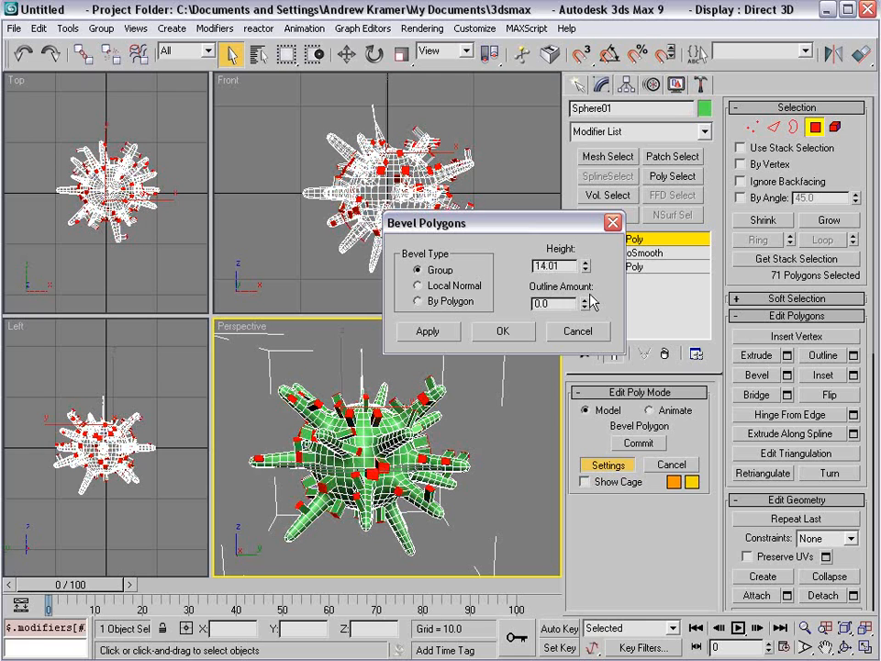
drag(587, 317, 579, 375)
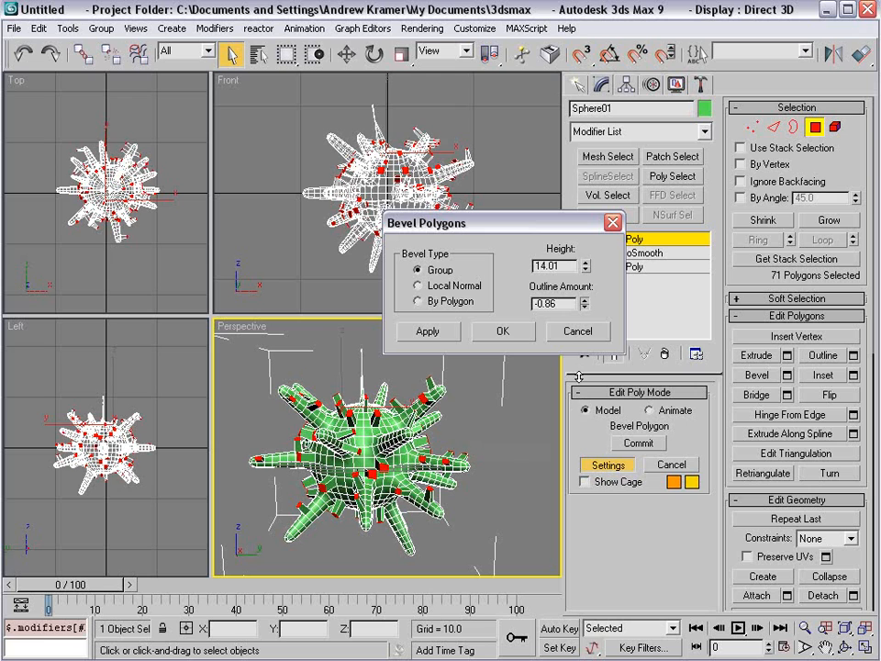
drag(582, 246, 601, 252)
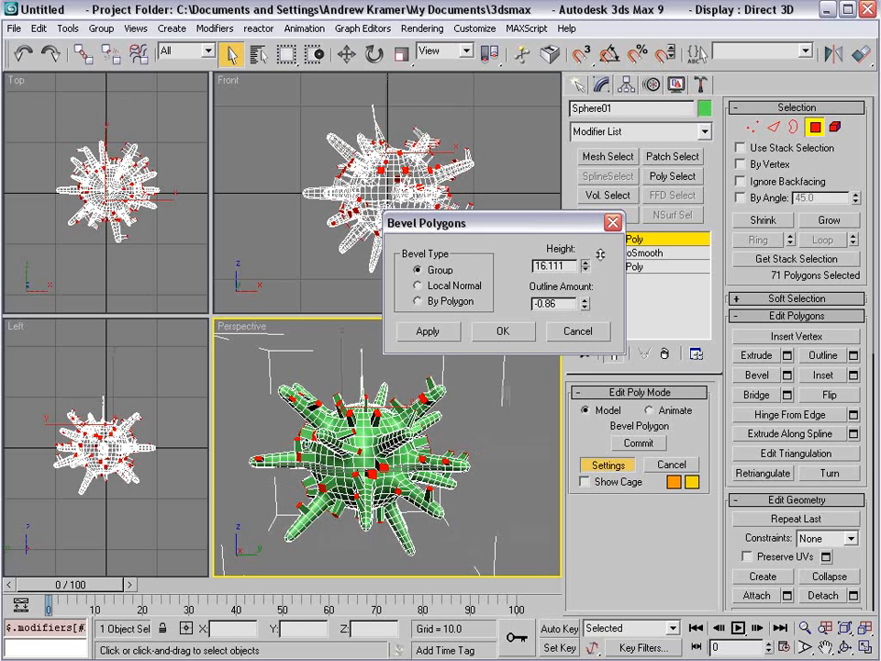
click(437, 334)
click(502, 331)
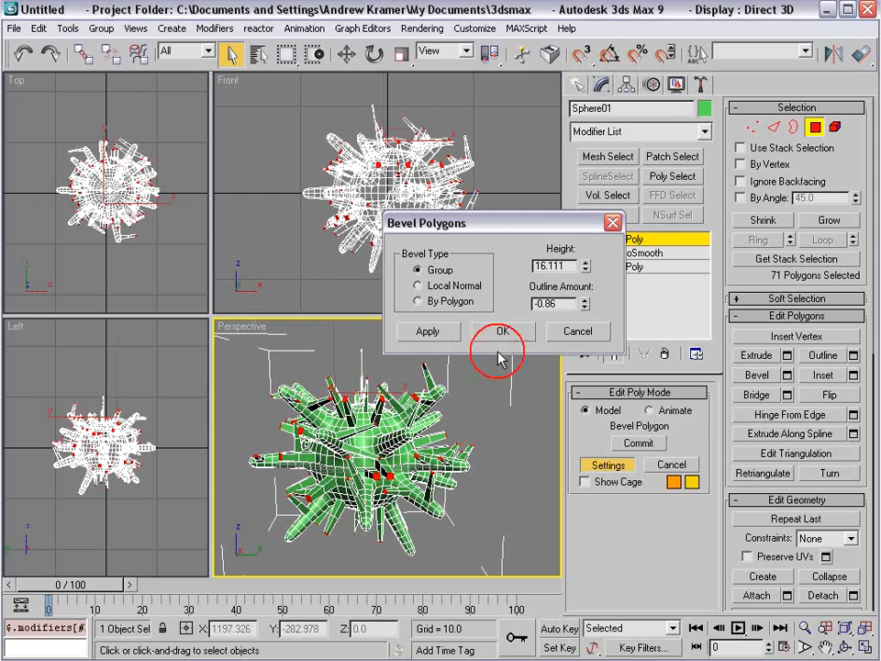
Leave polygon level and add a second TurboSmooth modifier above the Edit Poly modifier.
scroll(398, 433, up, 5)
scroll(401, 437, down, 4)
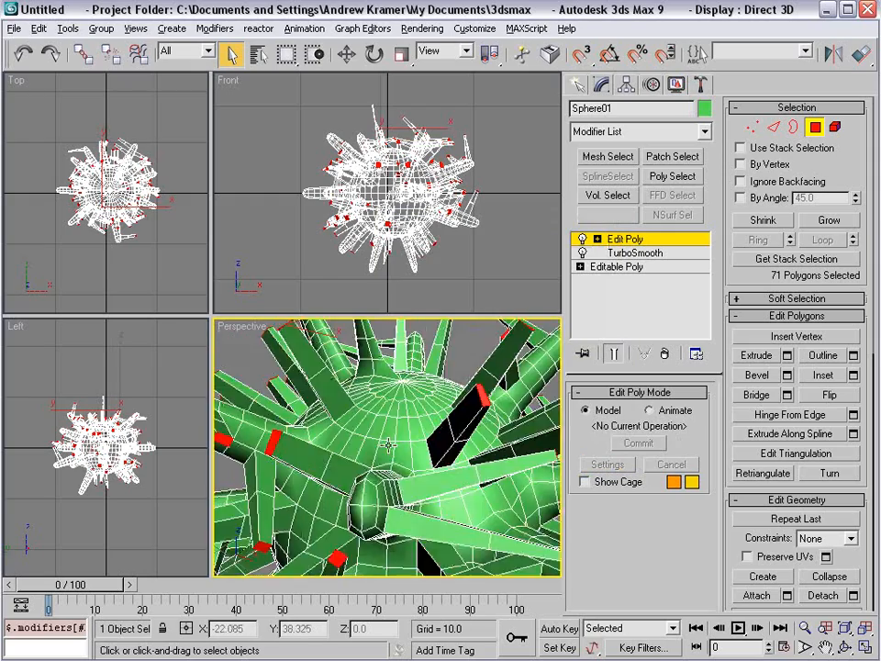
alt+middle_drag(403, 459, 368, 433)
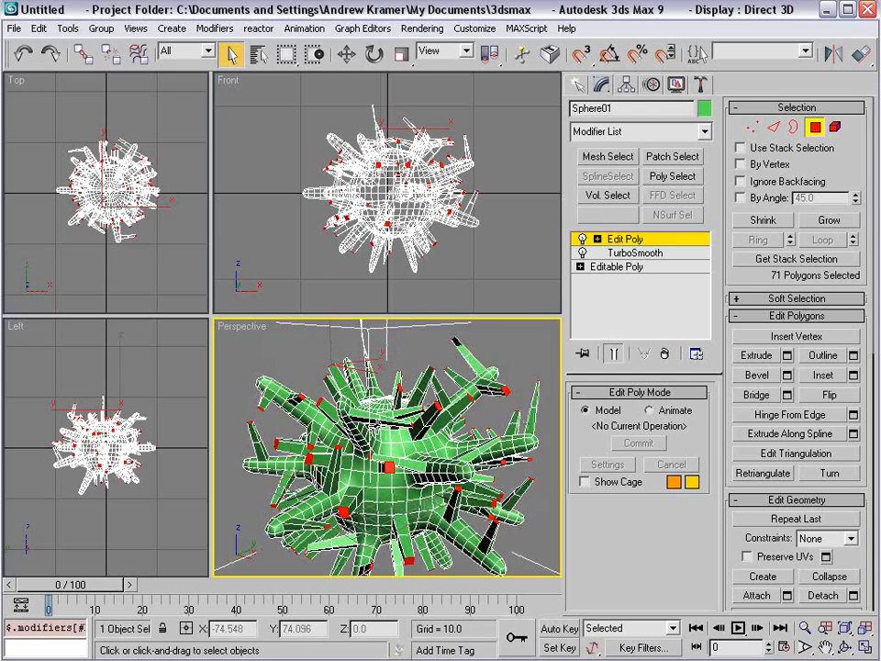
click(700, 132)
click(817, 126)
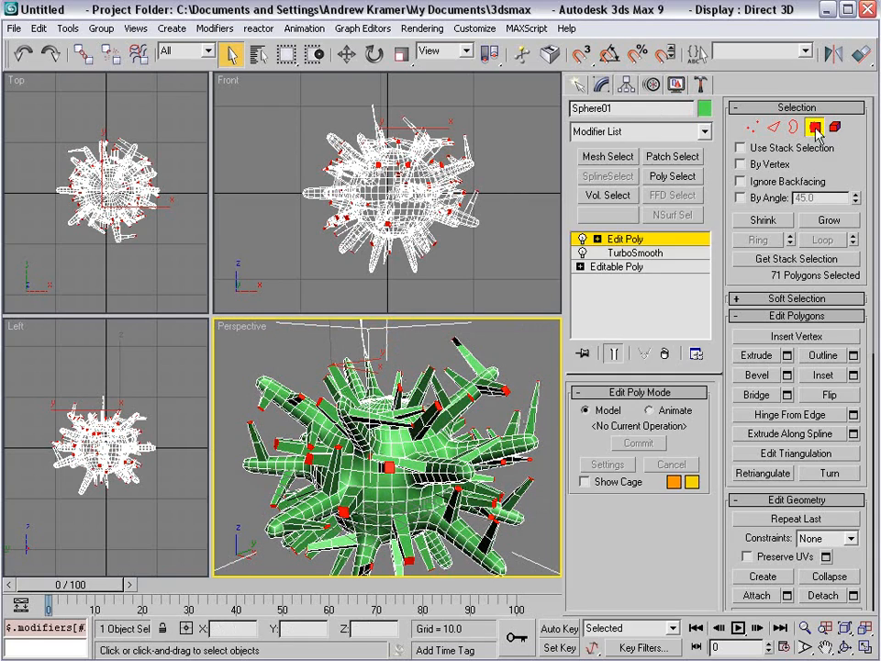
click(813, 128)
click(704, 131)
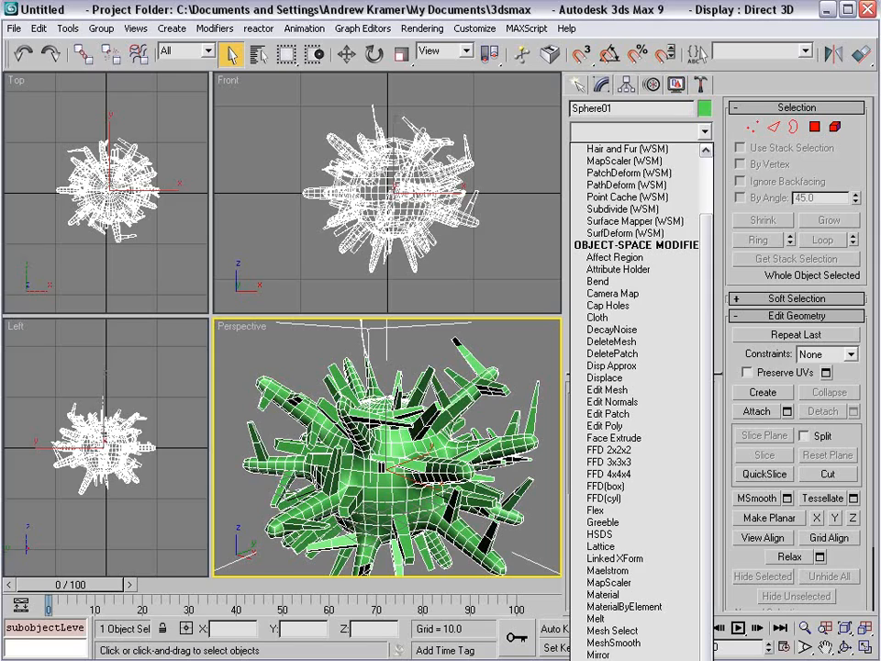
scroll(633, 587, down, 10)
click(626, 591)
Examine the smoothed spiked sphere from several angles and distances in the perspective view, both deselected and selected.
alt+middle_drag(367, 477, 241, 427)
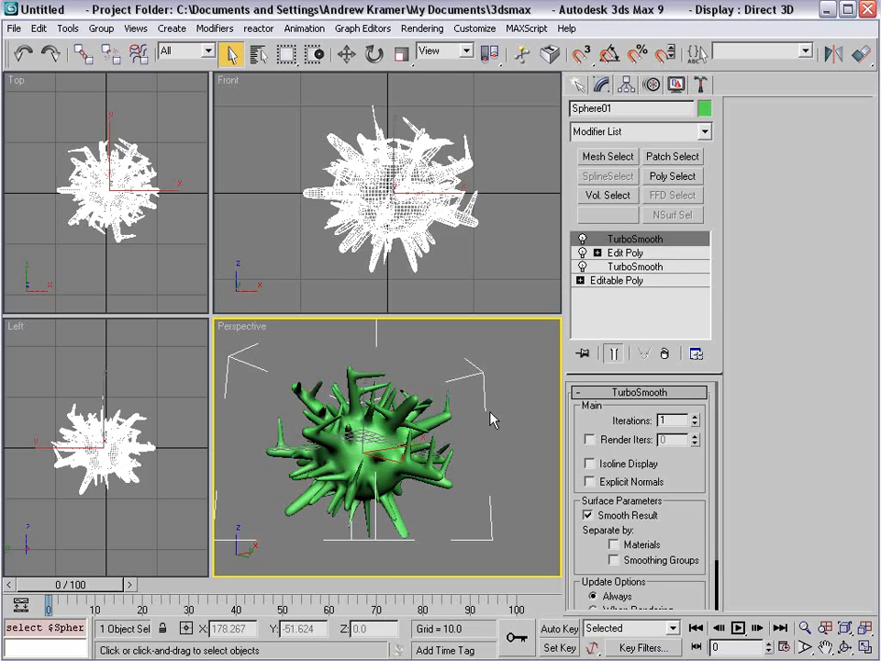
click(489, 414)
alt+middle_drag(356, 472, 375, 478)
scroll(389, 456, up, 3)
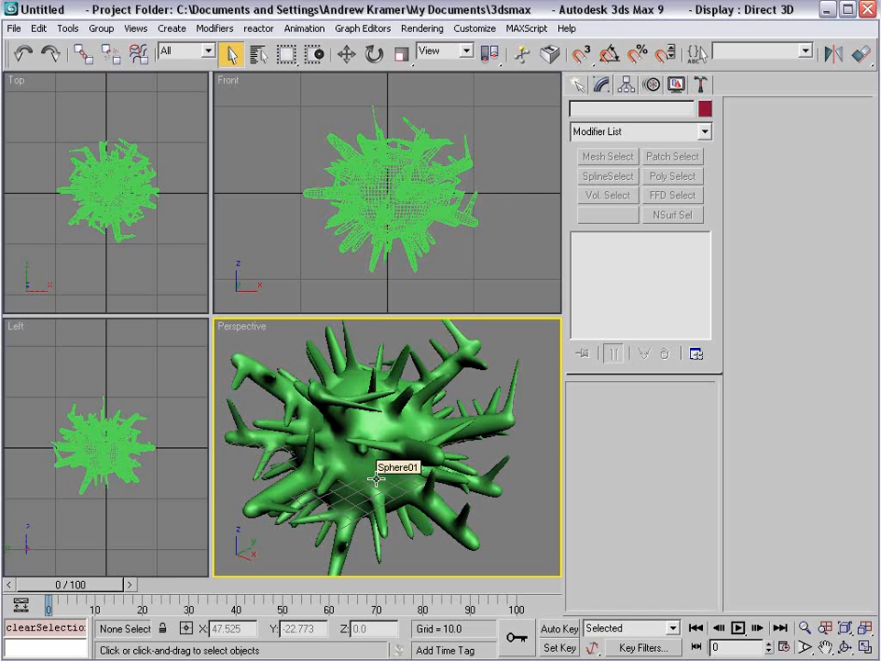
key(alt+w)
key(alt+w)
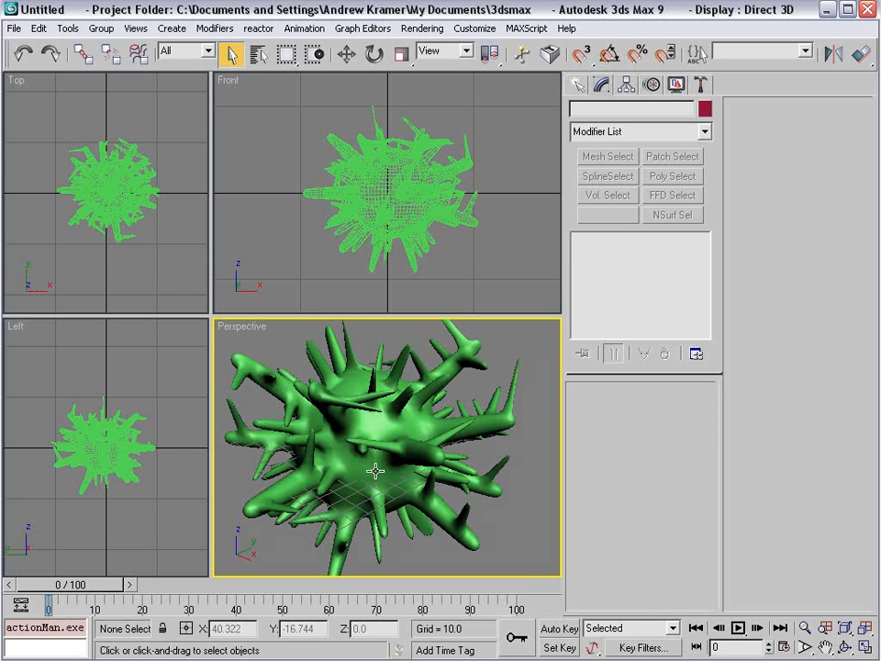
alt+middle_drag(377, 474, 382, 443)
click(382, 443)
key(z)
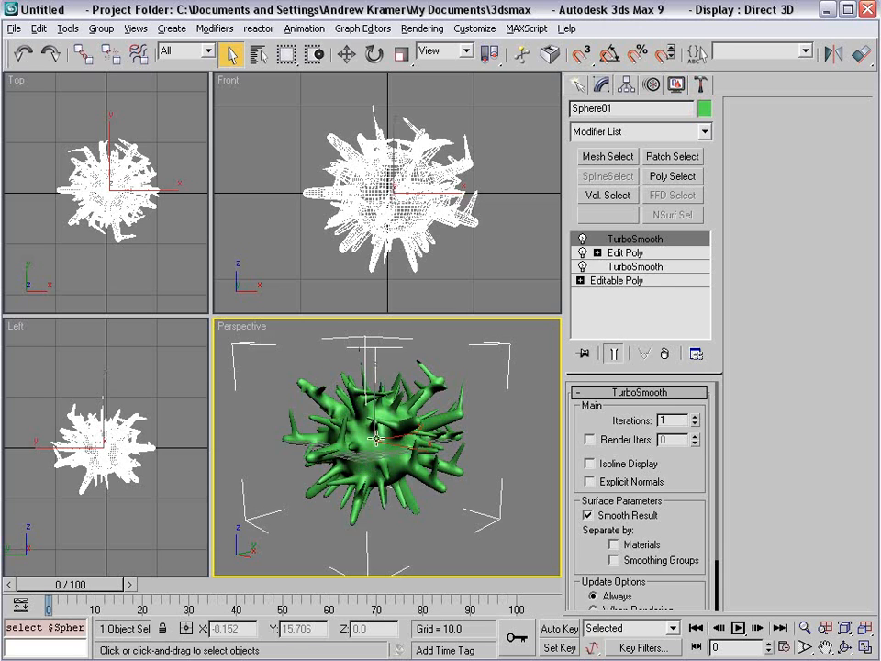
click(527, 479)
click(367, 468)
middle_drag(386, 490, 387, 482)
scroll(388, 481, up, 3)
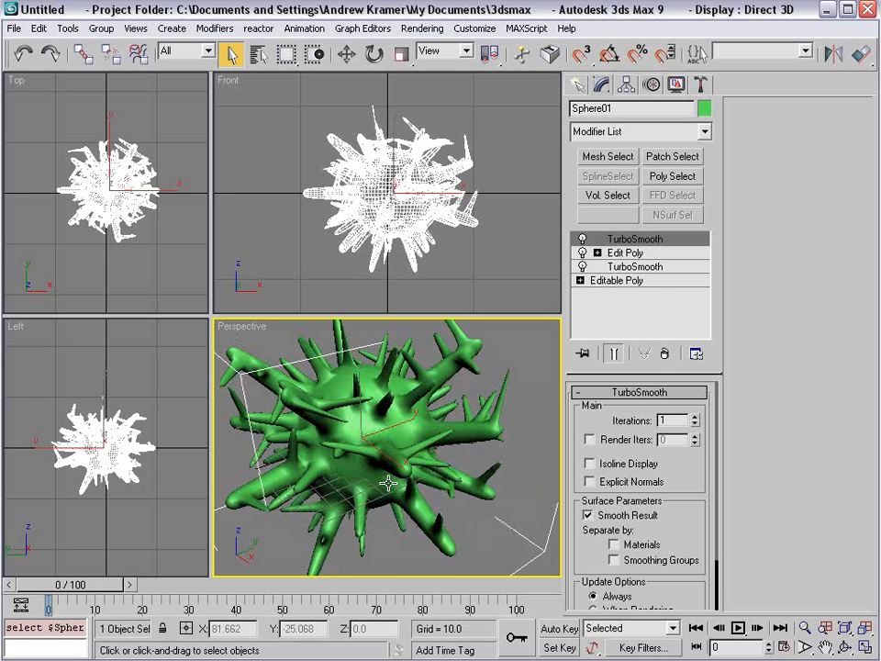
Add a Noise modifier on top of the sphere's modifier stack and set its scale to 20.2.
click(669, 133)
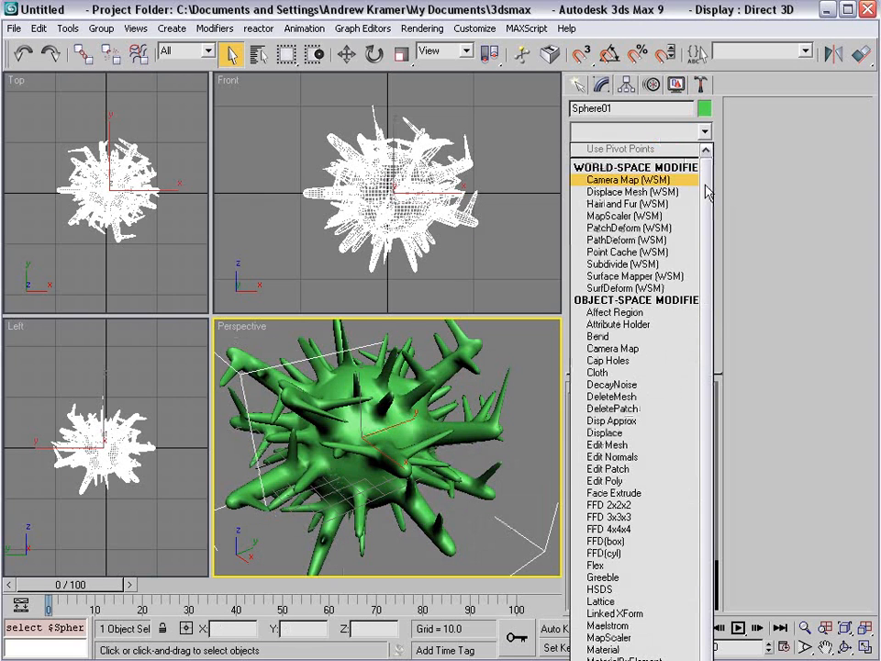
scroll(639, 341, down, 2)
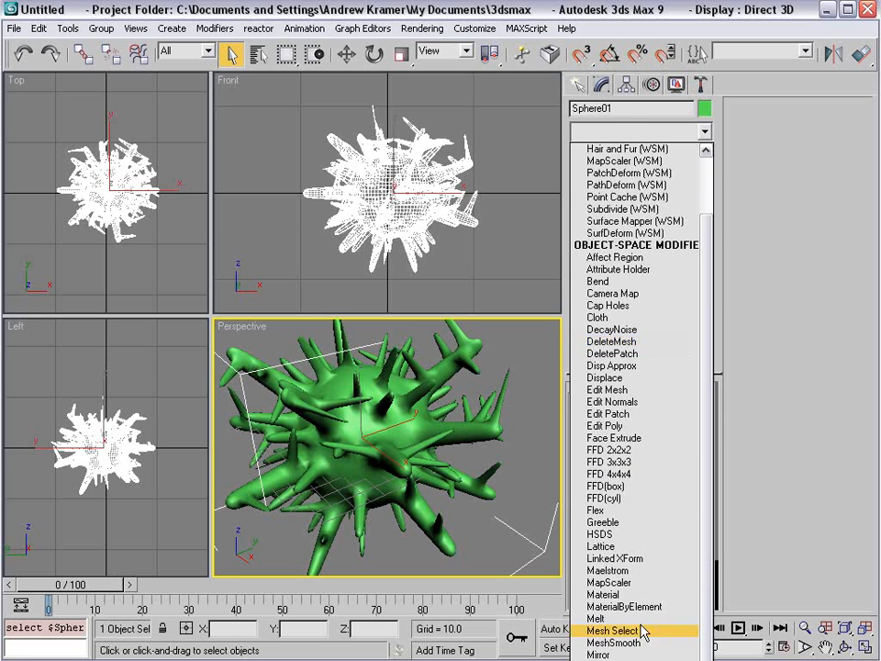
click(599, 660)
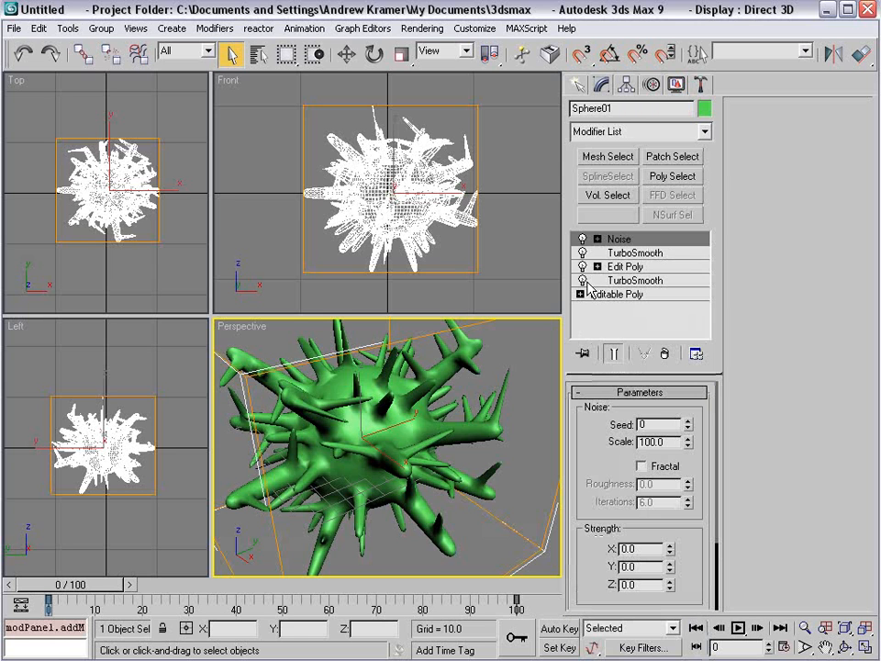
click(622, 240)
key(w)
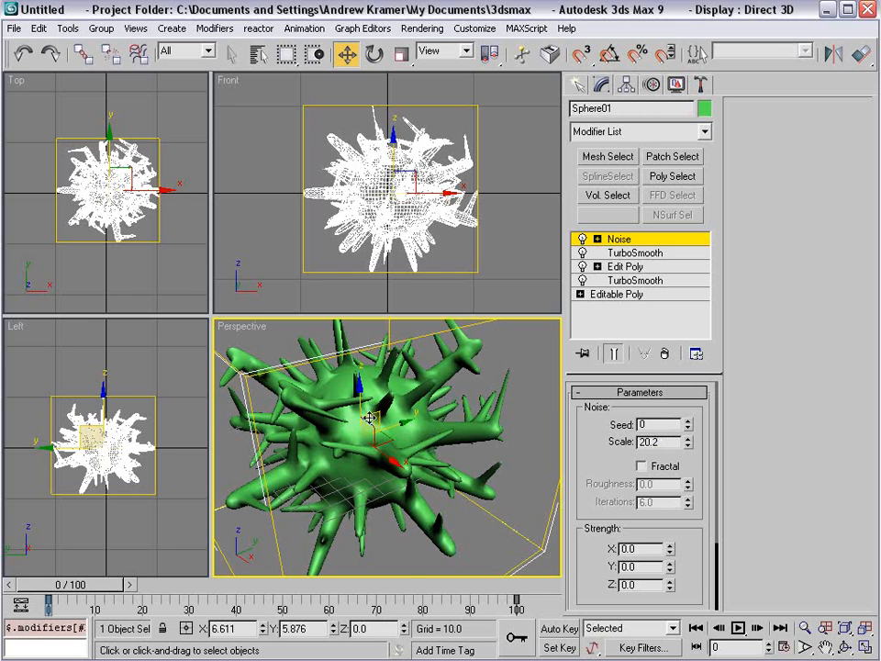
Maximize the perspective view and set the Noise strength to 10 on X, Y and Z.
key(alt+w)
drag(612, 473, 606, 404)
drag(652, 479, 531, 496)
text(10)
key(Tab)
text(10)
key(Tab)
text(10)
key(Return)
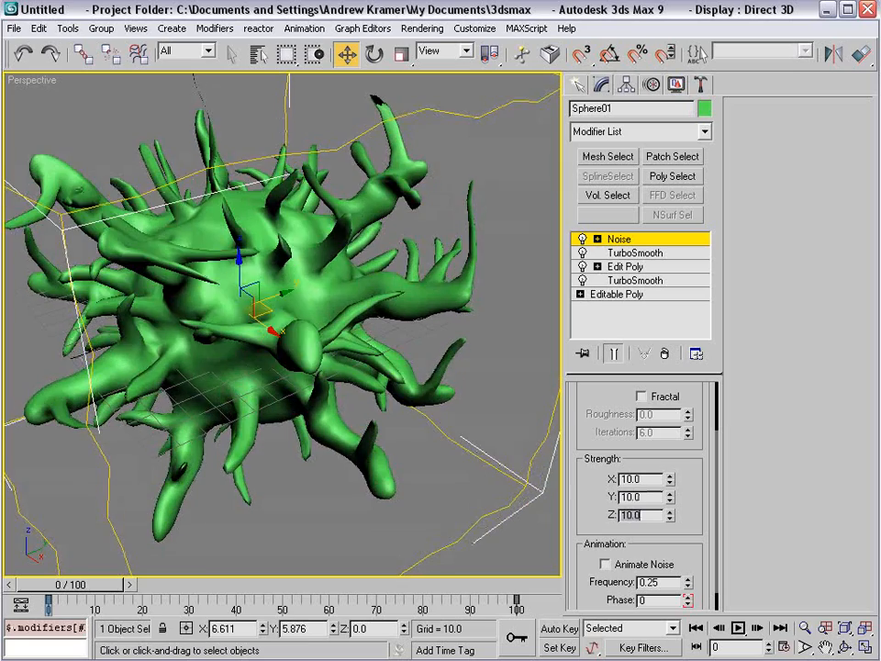
Fine-tune the Noise scale by eye while viewing the distorted spikes, and enable Animate Noise.
alt+middle_drag(349, 325, 330, 275)
scroll(693, 417, up, 2)
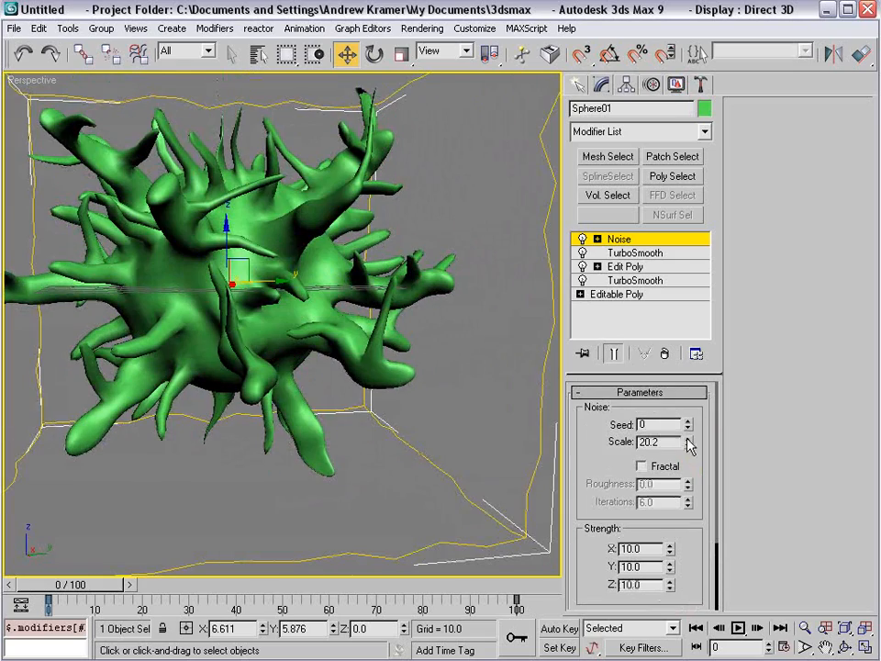
mouse_move(688, 441)
mouse_down()
mouse_move(688, 424)
mouse_move(688, 459)
mouse_up()
scroll(688, 459, down, 3)
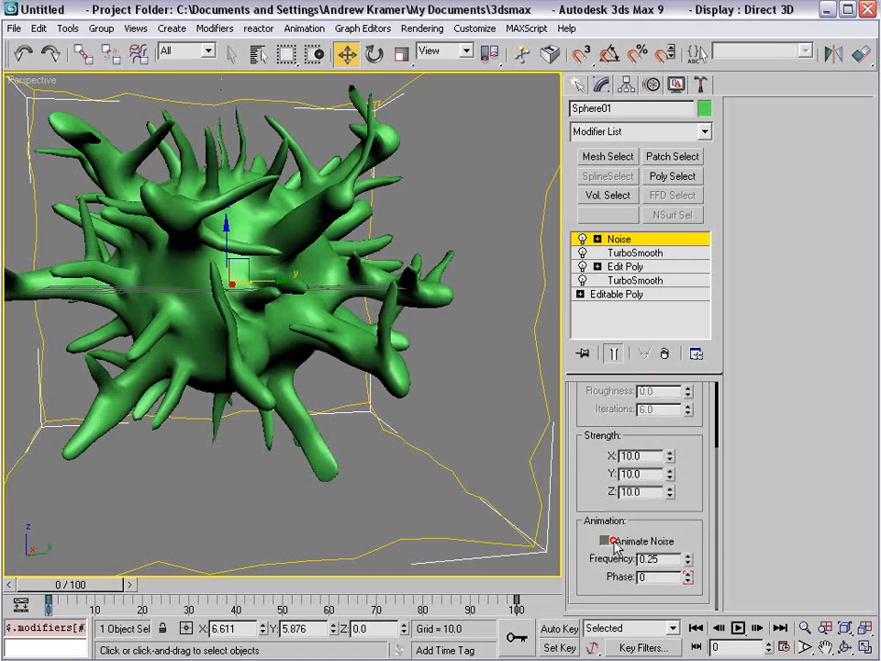
Scrub through the timeline and play the animation to preview the moving noise on the spikes.
drag(74, 578, 463, 595)
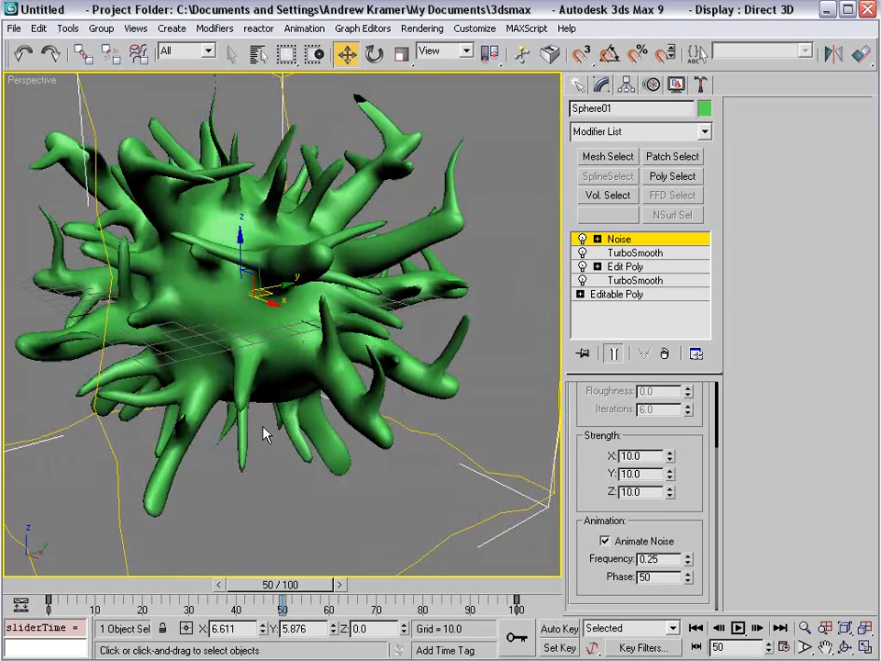
drag(60, 580, 350, 586)
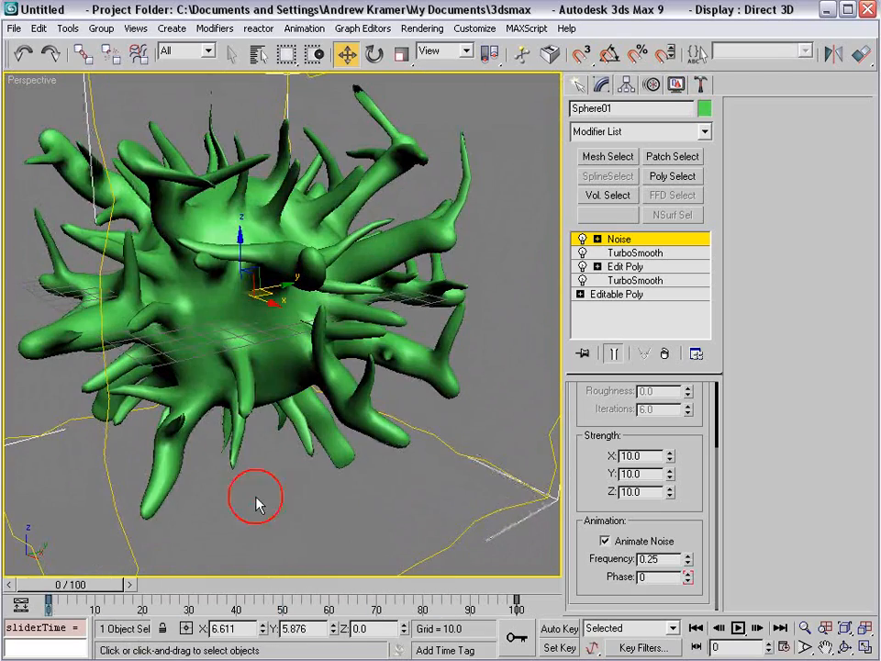
key(slash)
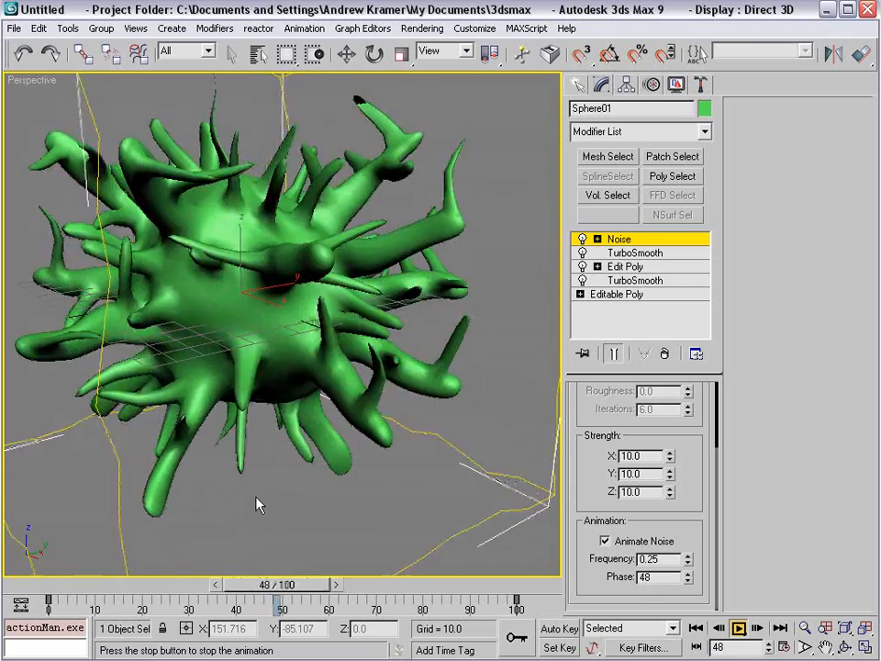
key(slash)
alt+middle_drag(234, 181, 266, 257)
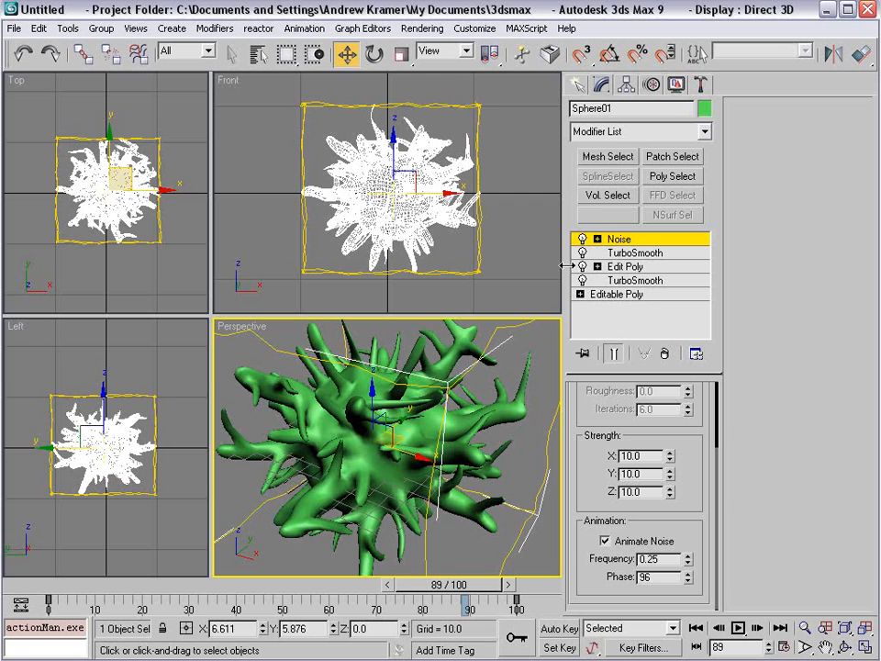
Apply the first default material from the Material Editor to the spiked sphere.
middle_drag(362, 378, 326, 381)
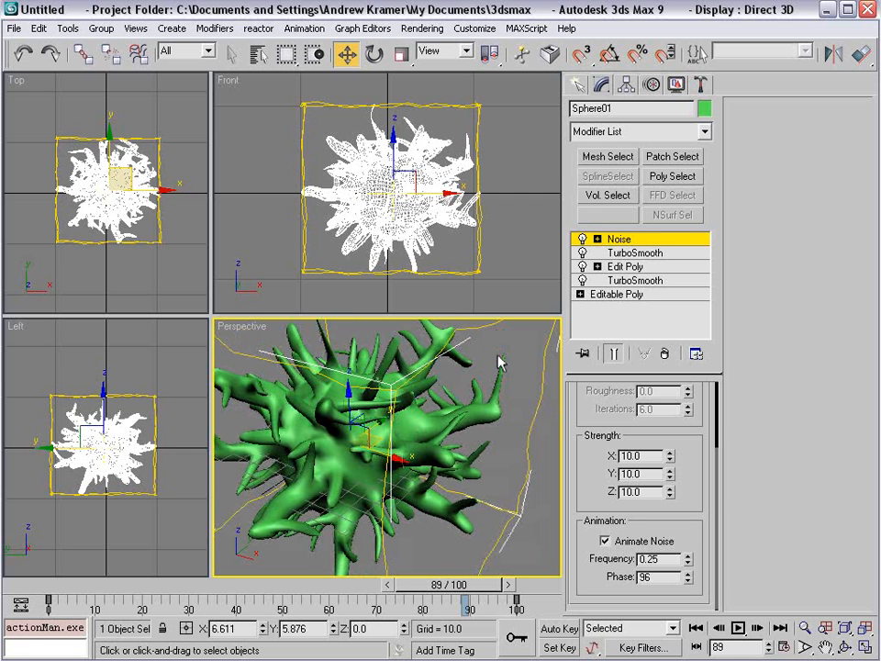
key(m)
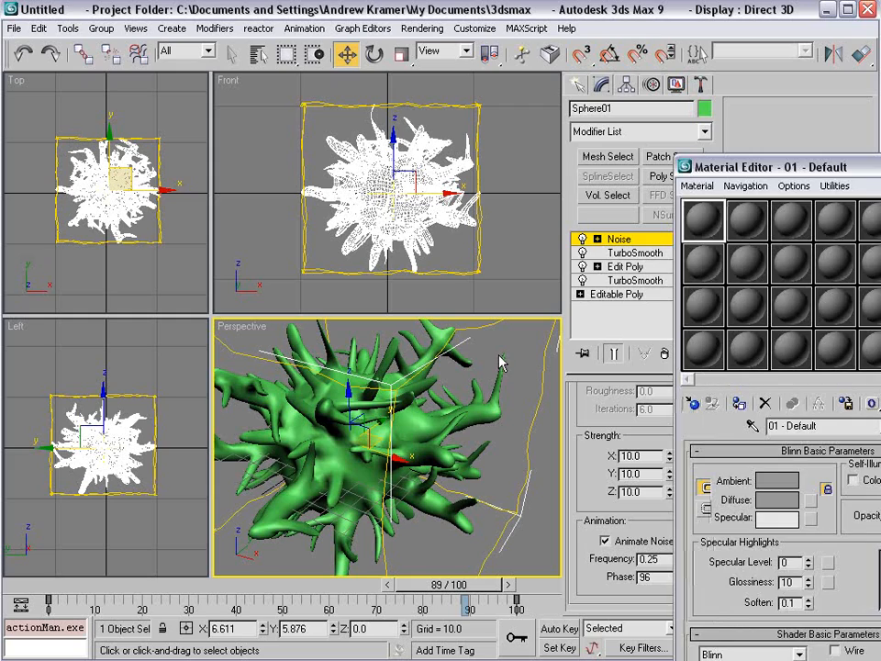
drag(870, 181, 217, 29)
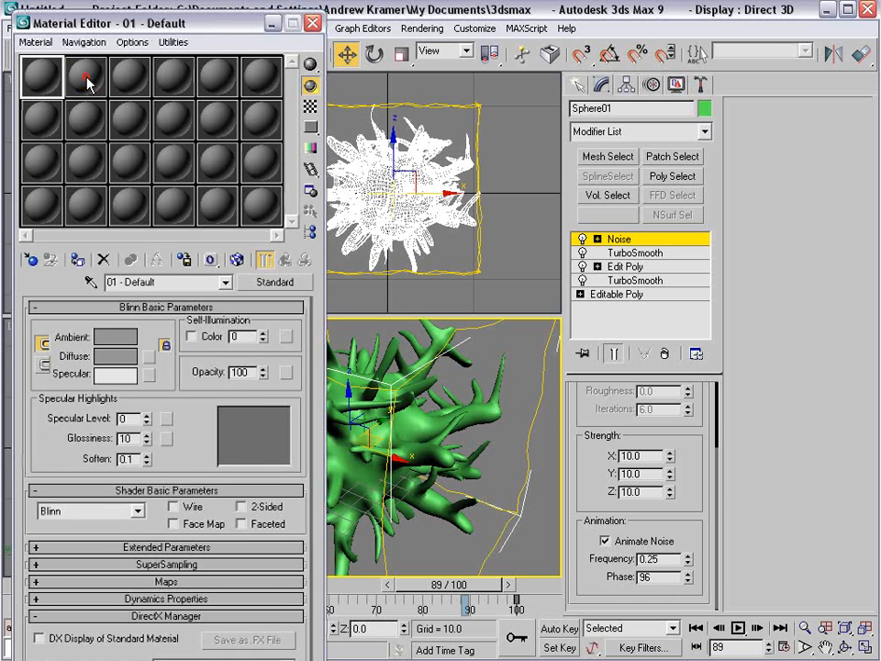
drag(53, 71, 399, 404)
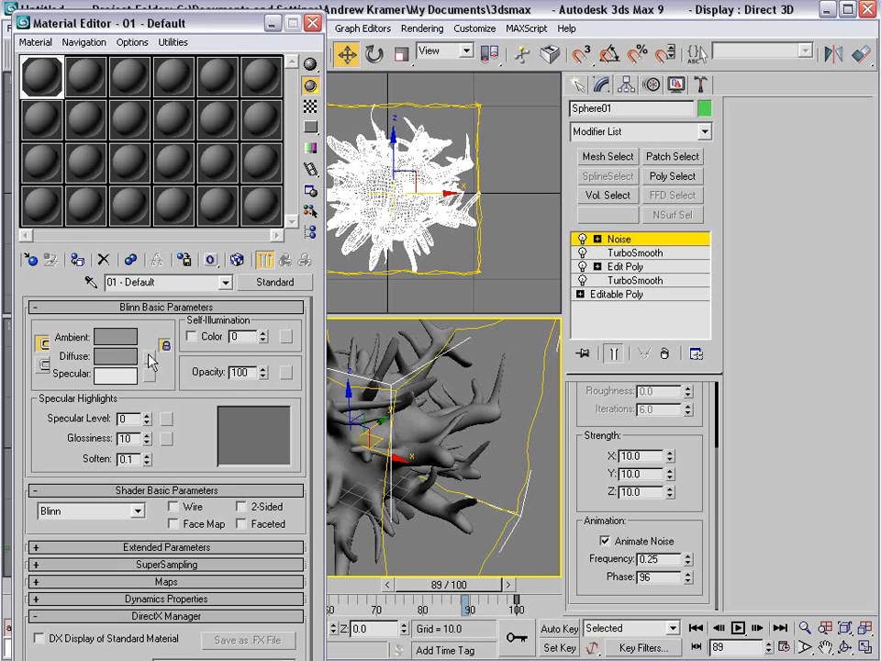
Give the material a highlight with Specular Level 37 and Glossiness 24.
mouse_move(146, 418)
mouse_down()
mouse_move(154, 417)
mouse_move(149, 428)
mouse_move(147, 410)
mouse_up()
mouse_move(380, 417)
alt+middle_down()
mouse_move(409, 415)
mouse_move(395, 415)
alt+middle_up()
drag(187, 418, 187, 408)
Assign a Mix map to the material's Diffuse color.
click(149, 364)
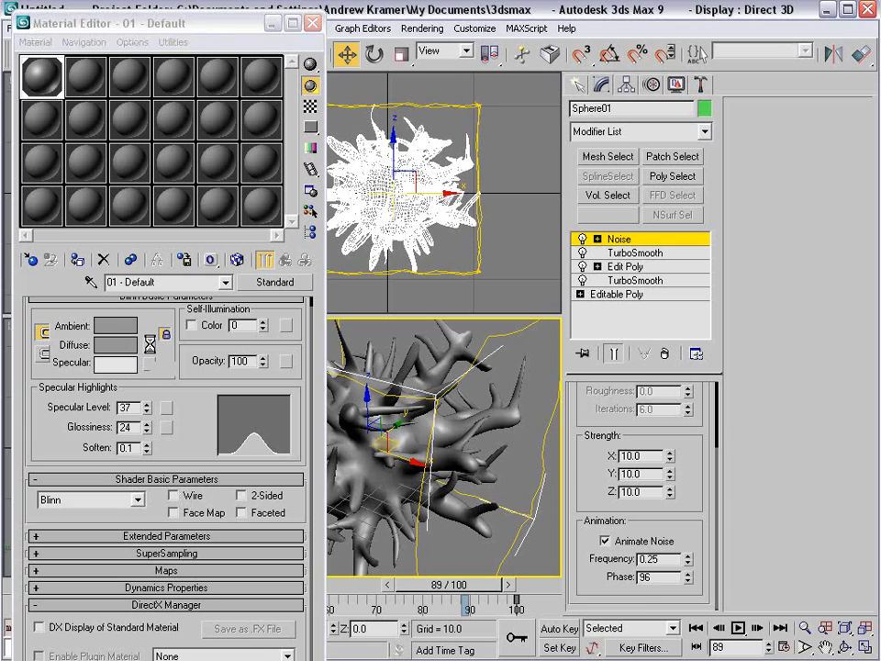
drag(562, 333, 314, 111)
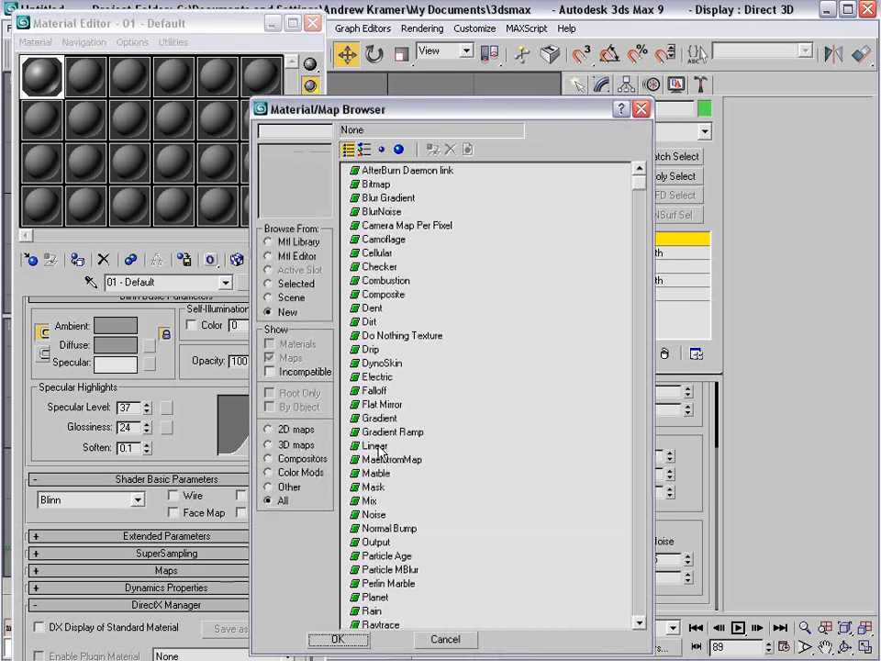
click(369, 500)
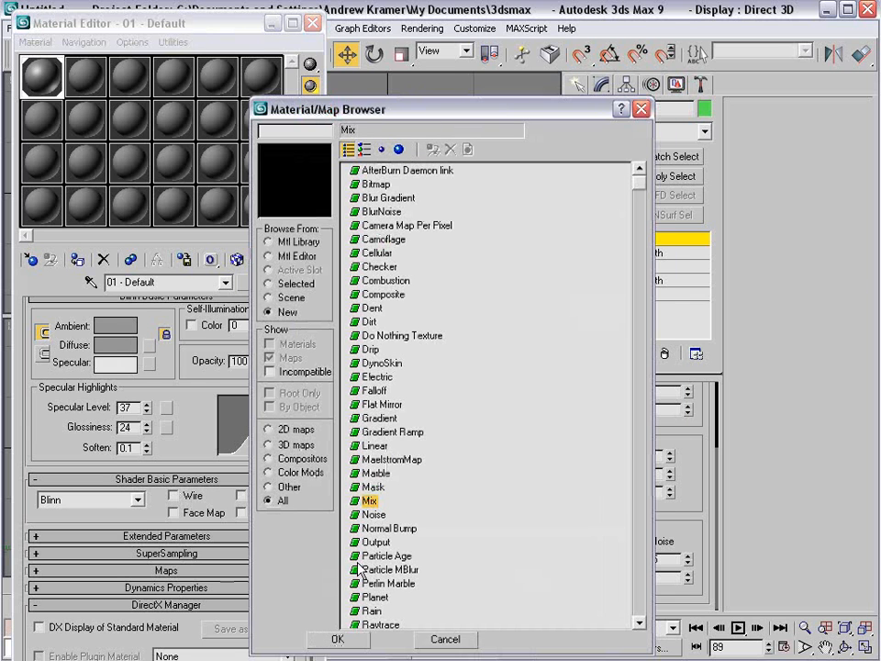
click(337, 640)
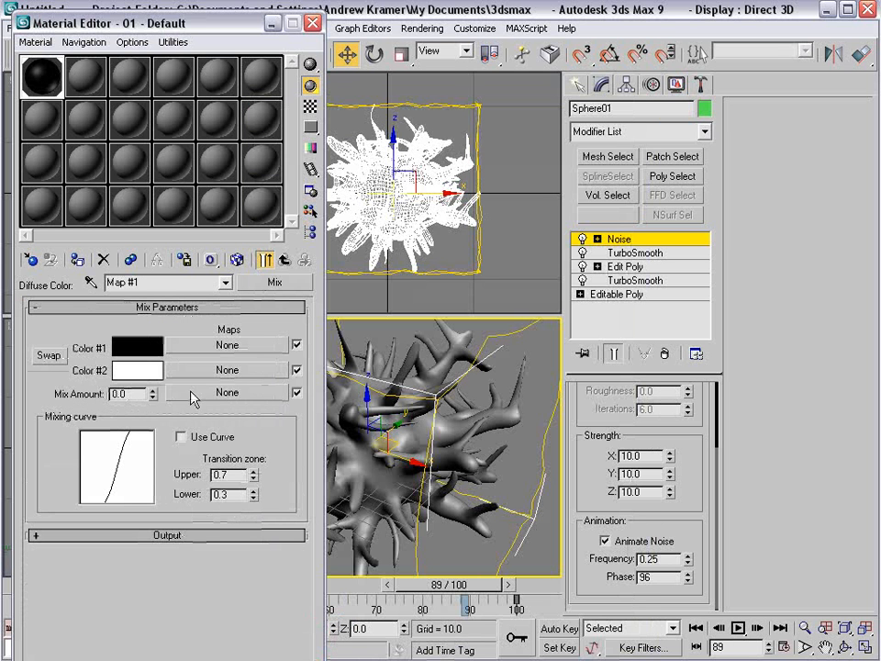
Assign a Noise map to the Mix Amount and return to the Mix parameters.
click(226, 393)
click(374, 515)
drag(384, 113, 445, 56)
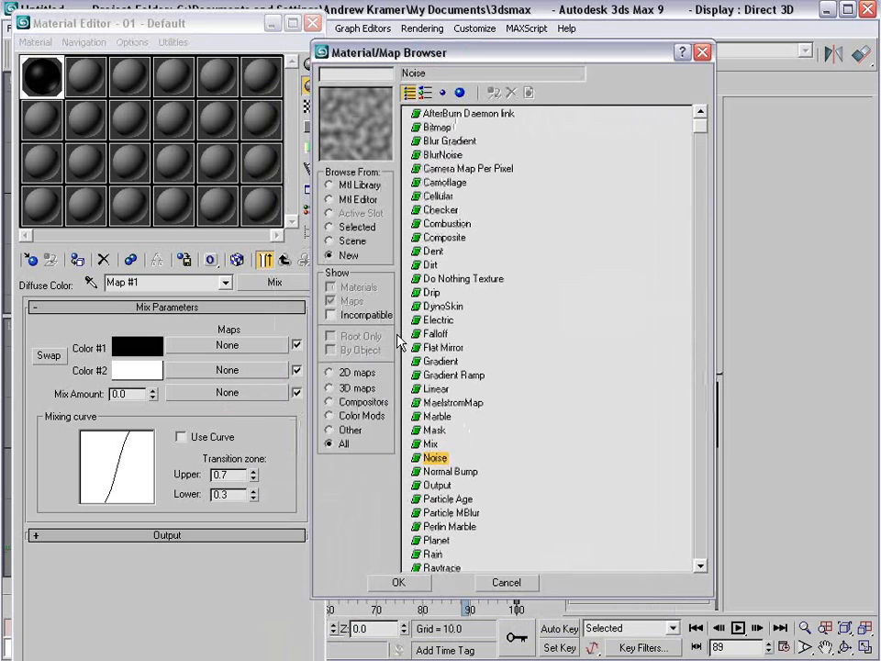
click(401, 581)
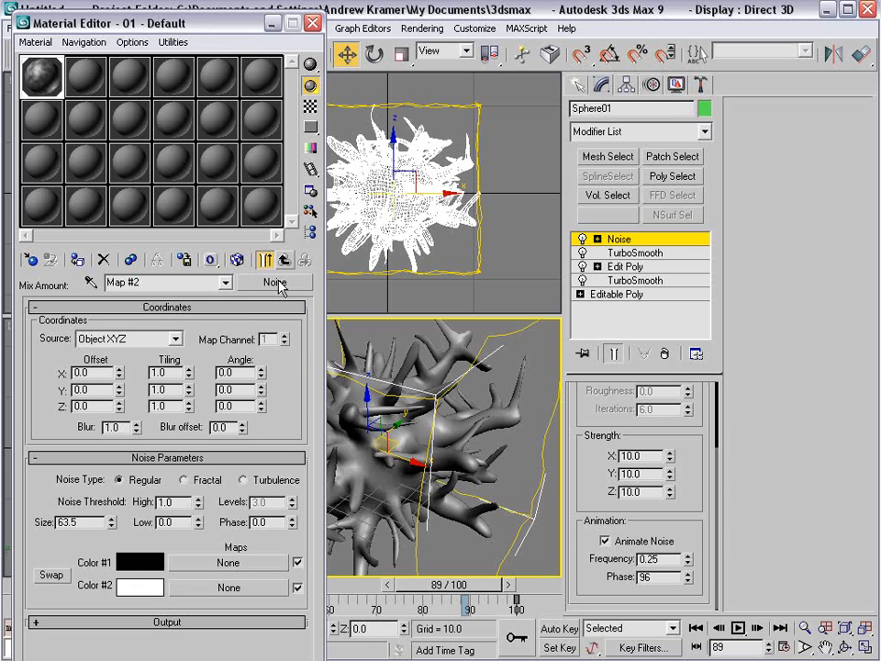
click(271, 292)
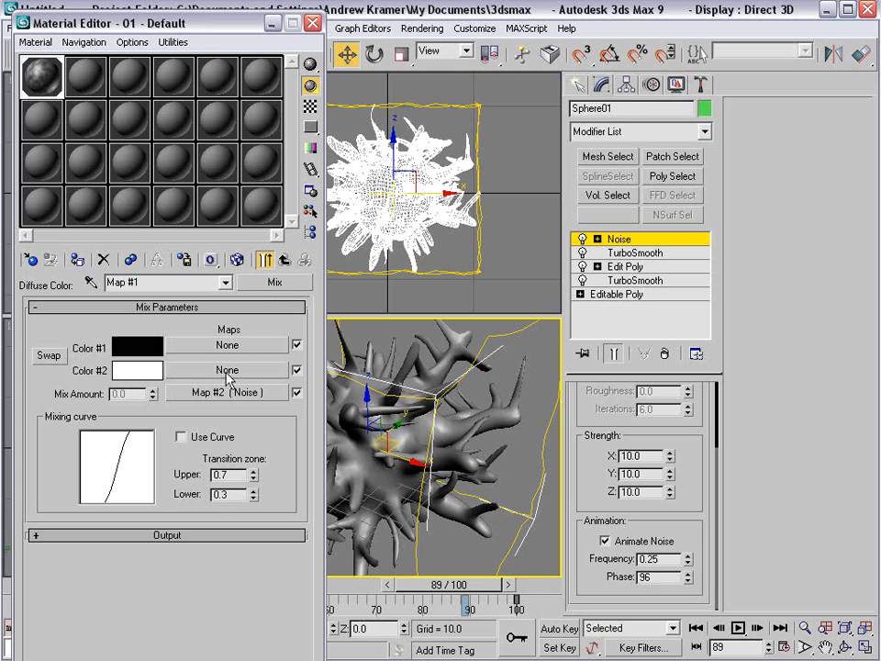
Open a compact magnified sample preview and compare the Noise map alone with the end result.
double_click(42, 81)
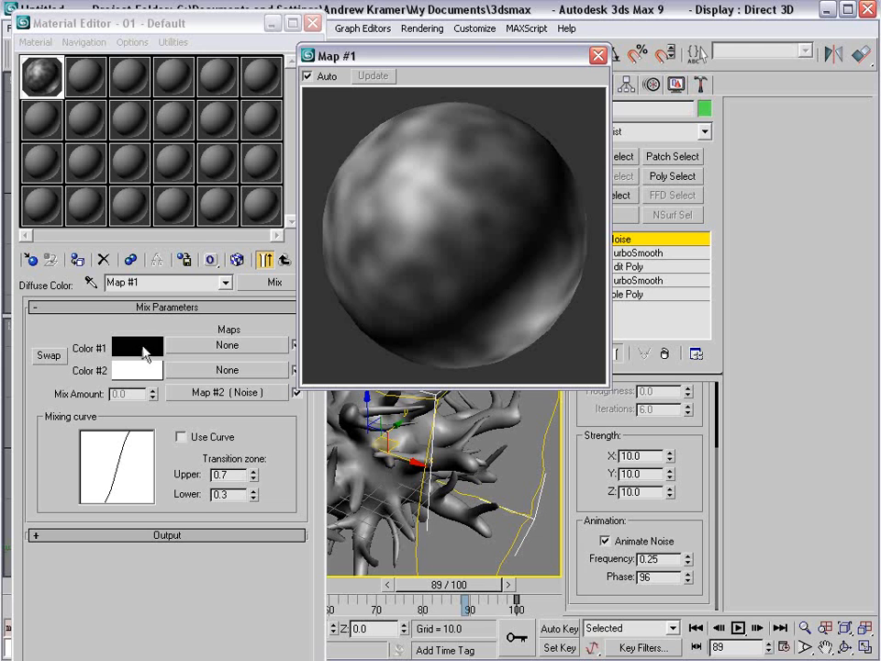
drag(606, 385, 491, 268)
drag(348, 56, 436, 34)
click(266, 393)
click(265, 260)
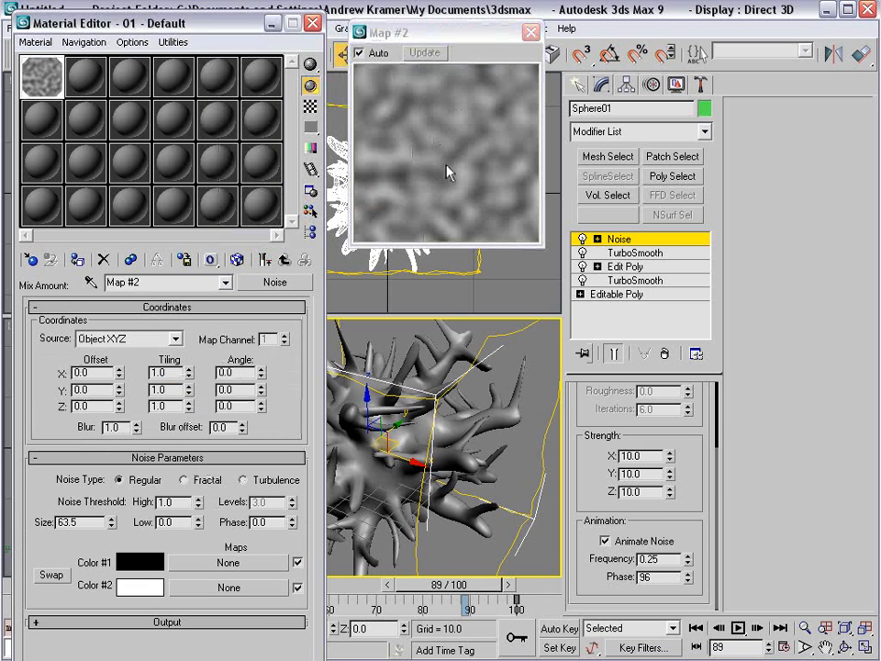
click(266, 264)
click(266, 264)
click(266, 264)
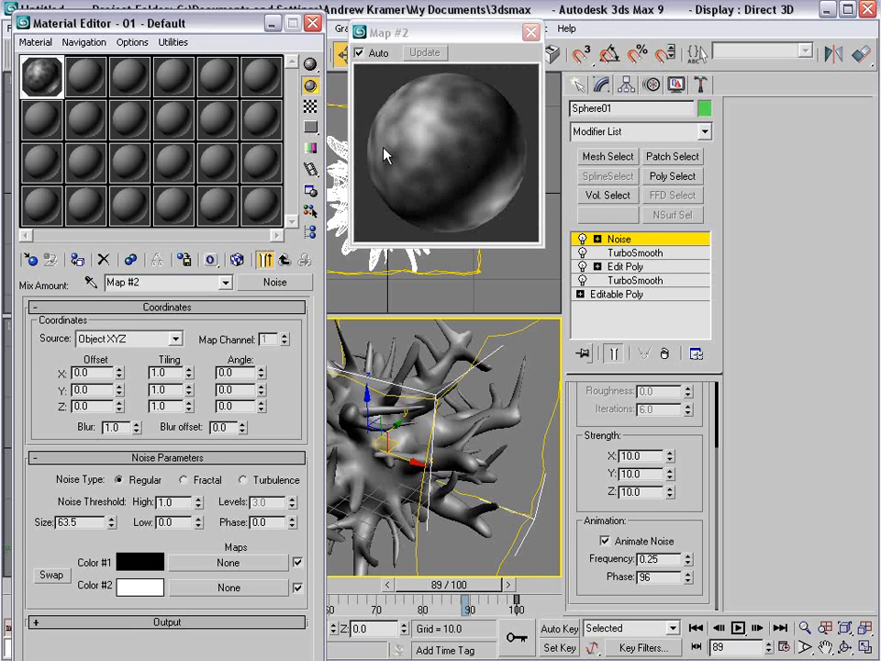
Try Noise map sizes of 10 and 25 for the mix pattern.
drag(106, 518, 9, 530)
text(10)
key(Return)
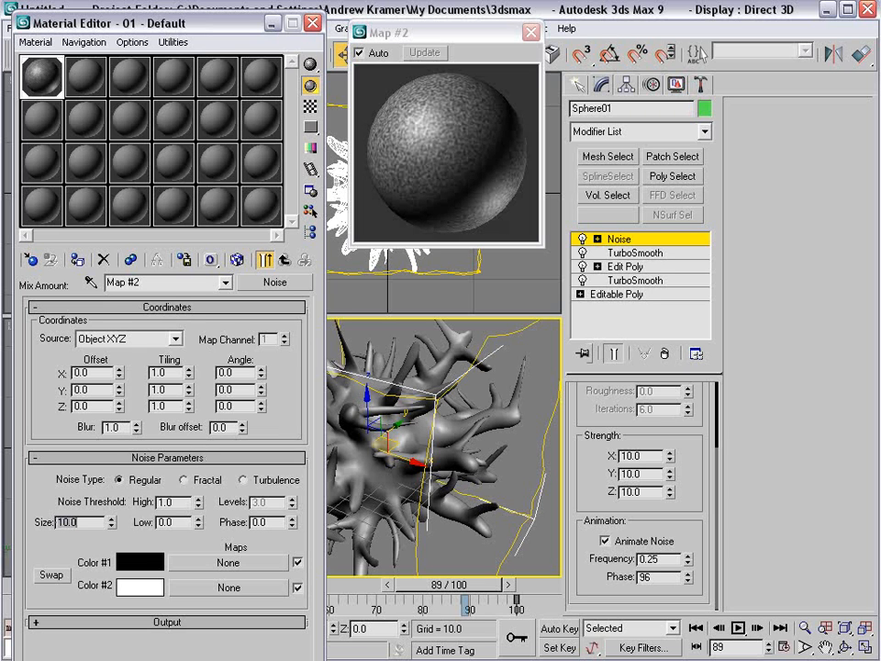
text(25)
key(Return)
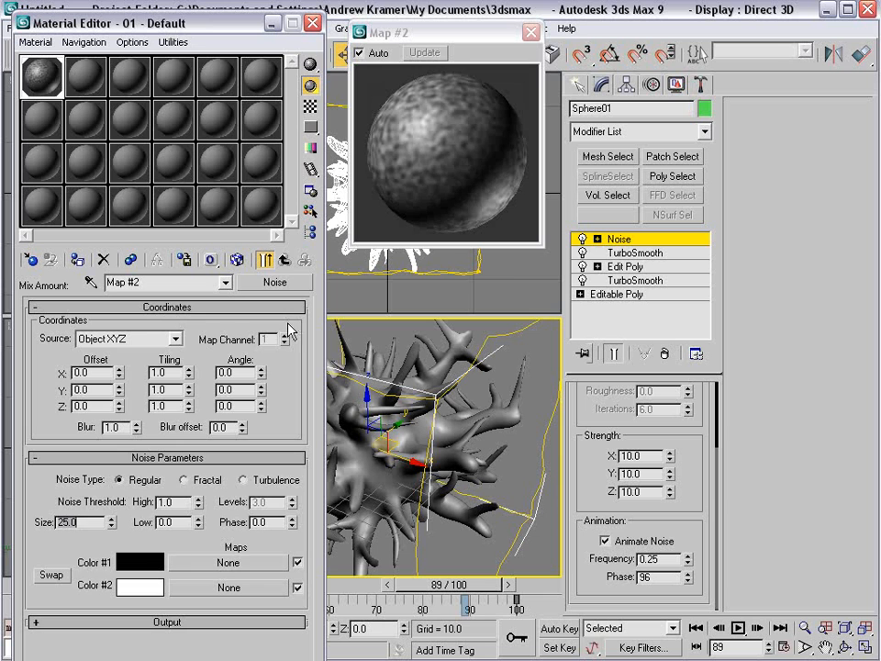
Set Color #2 of the Mix map to orange (RGB 233, 123, 34).
click(285, 261)
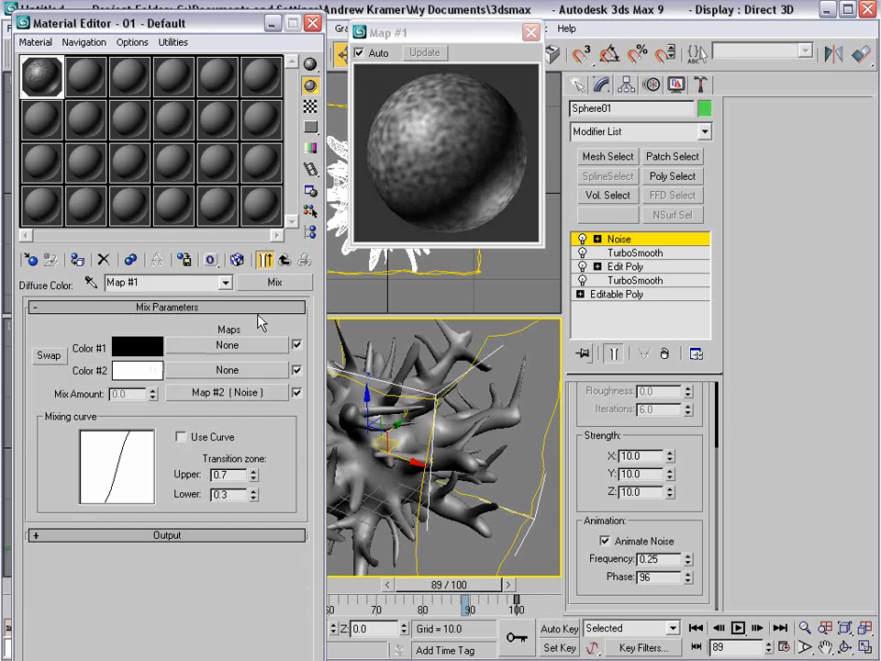
click(129, 369)
drag(456, 73, 451, 190)
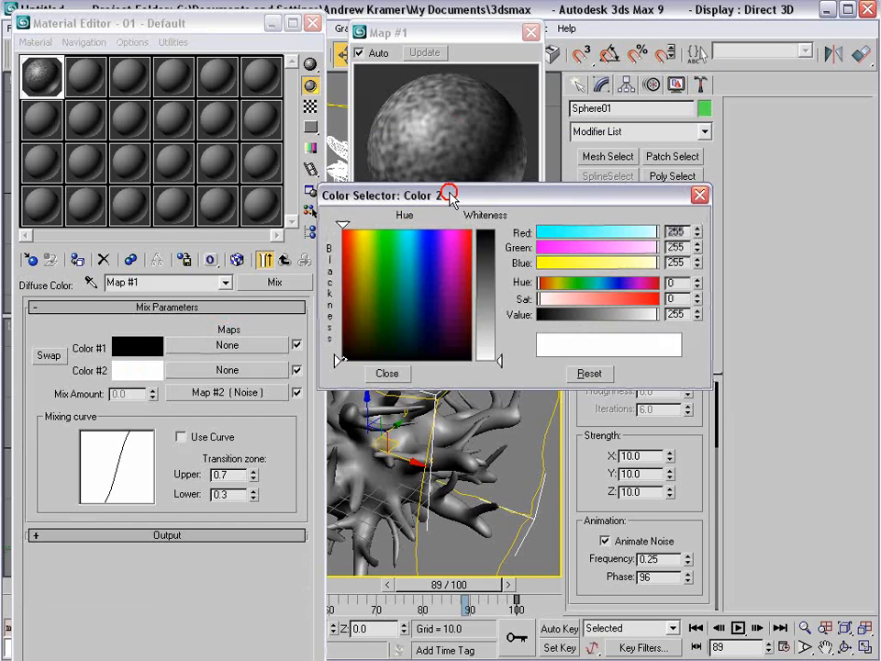
drag(349, 249, 351, 242)
drag(489, 276, 488, 248)
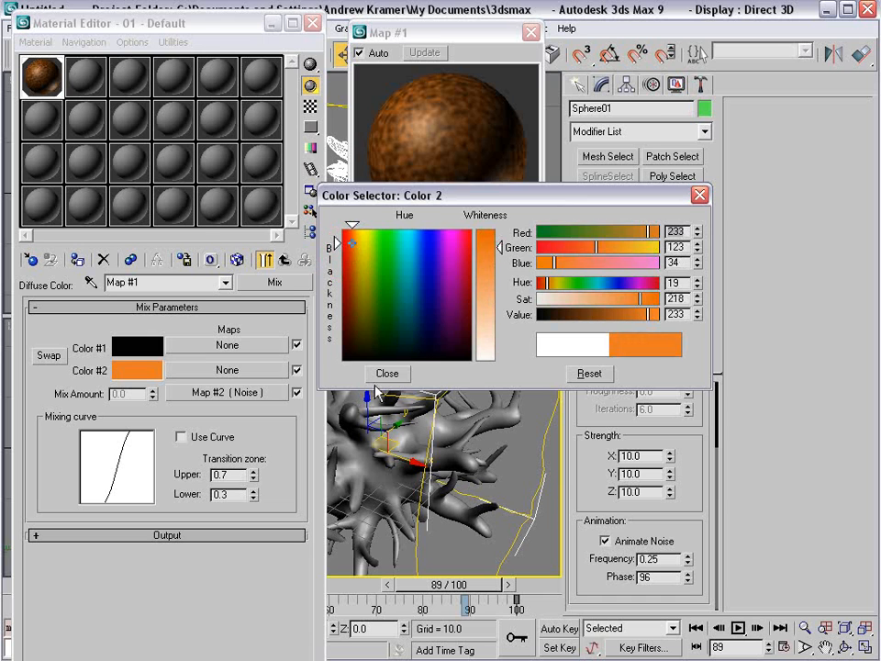
click(379, 375)
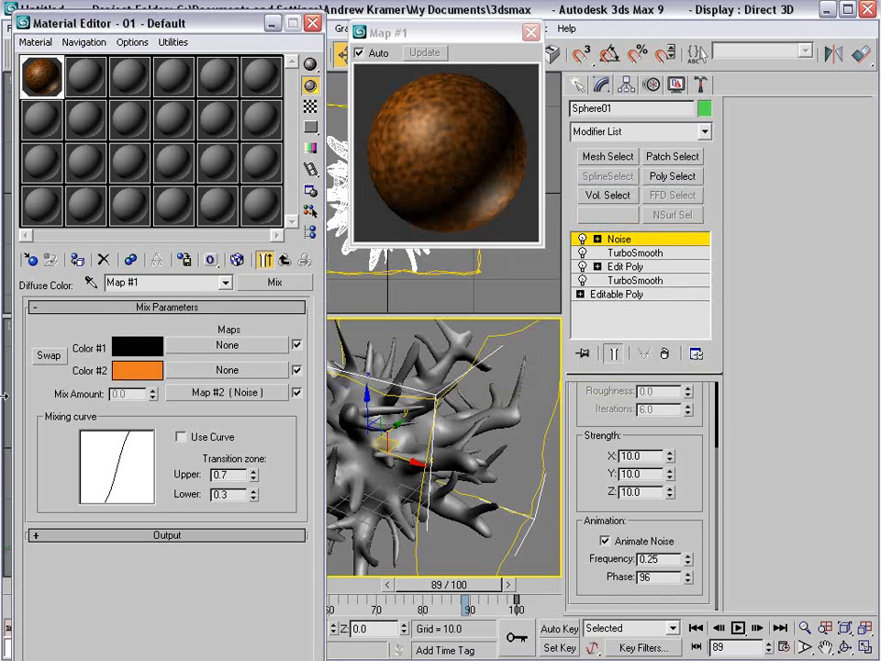
Set the Mix Amount Noise map's size to 60 and its type to Fractal.
click(215, 393)
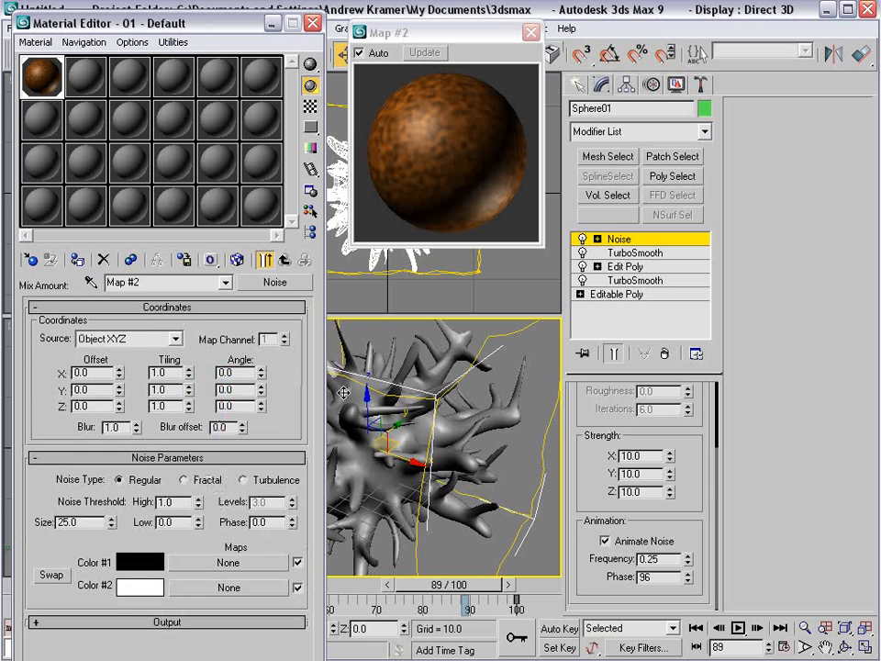
drag(87, 522, 24, 524)
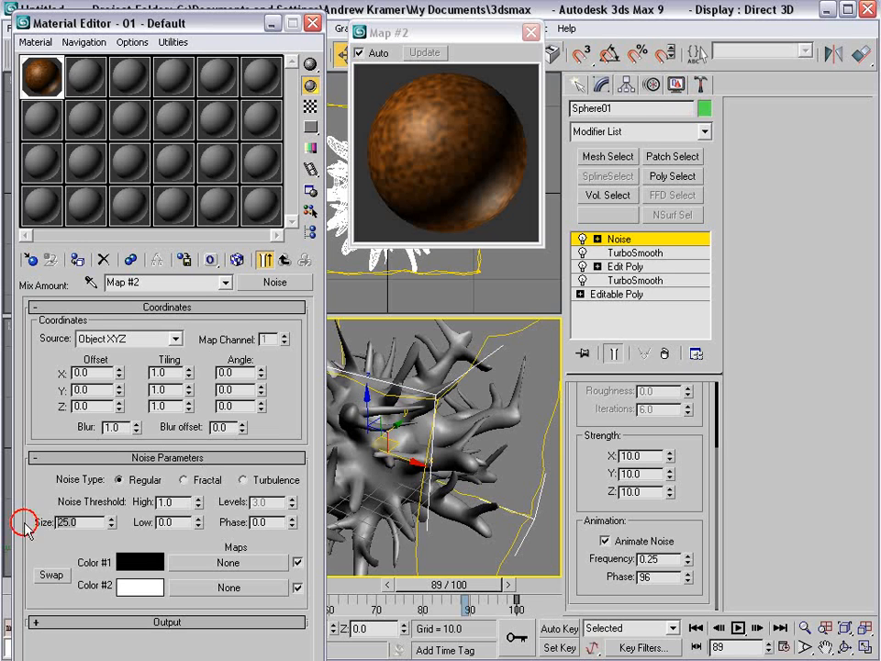
text(60)
key(Return)
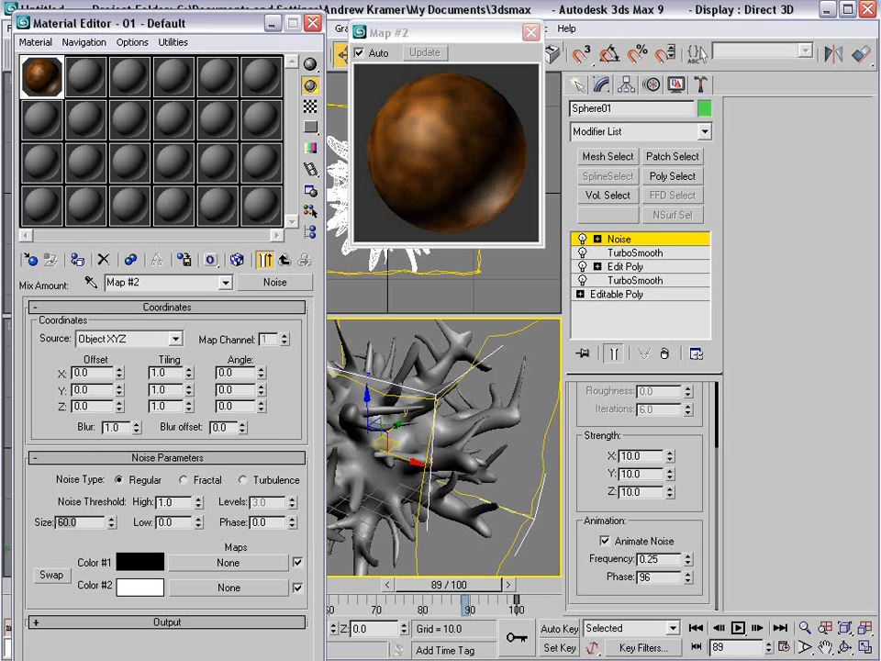
click(187, 481)
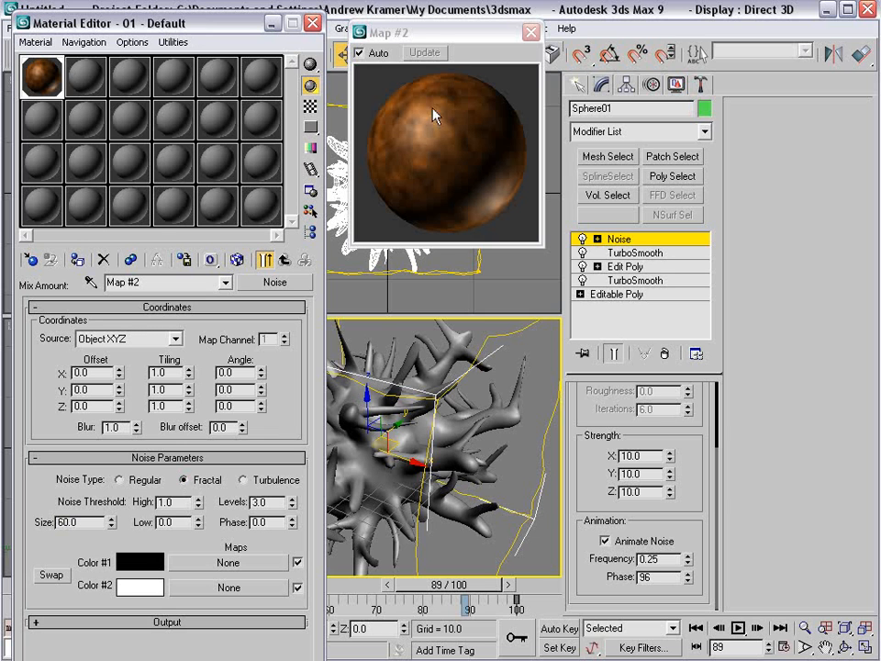
Enlarge the sample preview and set the Noise Threshold to High 0.5 and Low 0.4.
drag(542, 246, 632, 332)
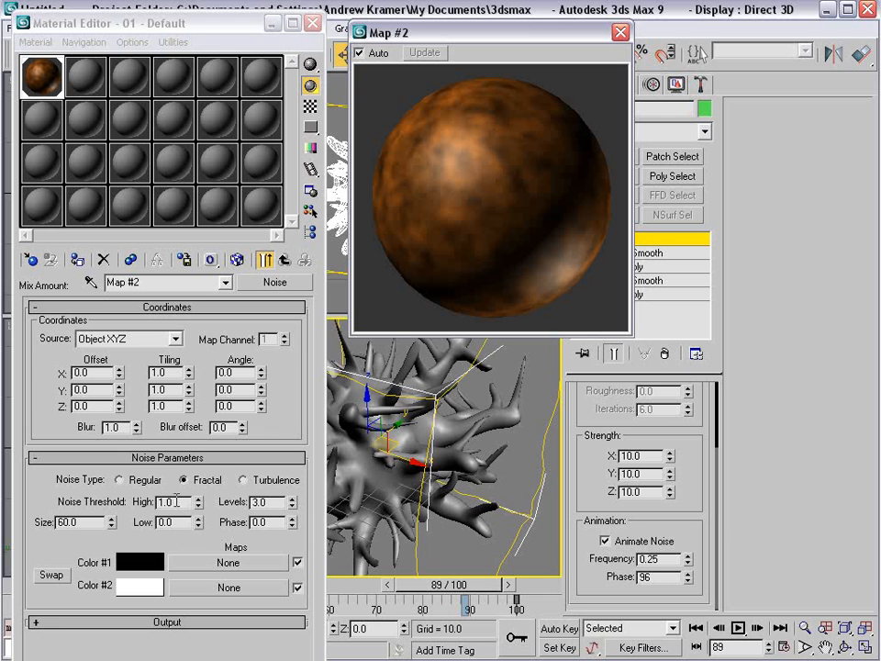
click(136, 509)
text(0.5)
key(Return)
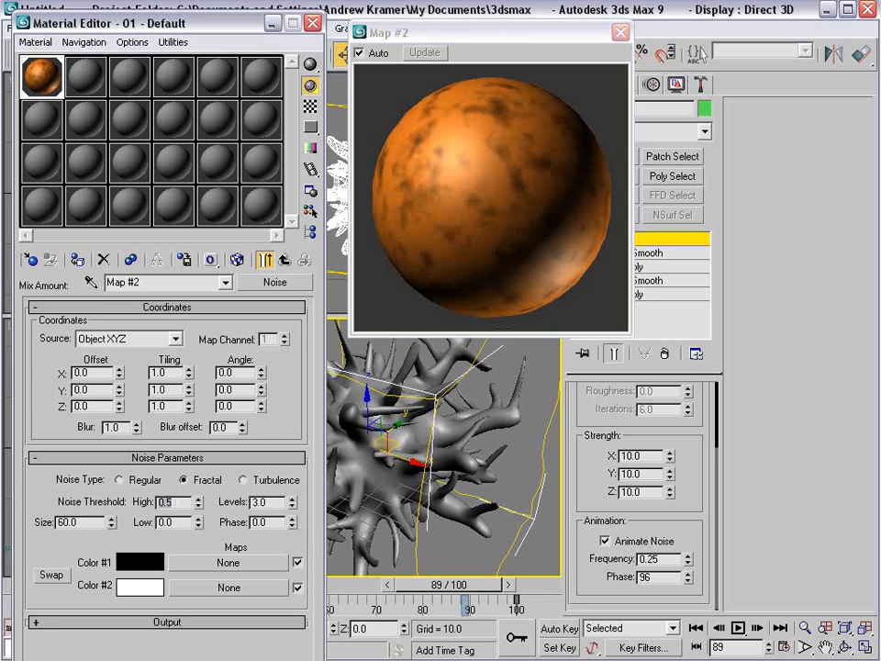
click(127, 522)
text(0.4)
key(Return)
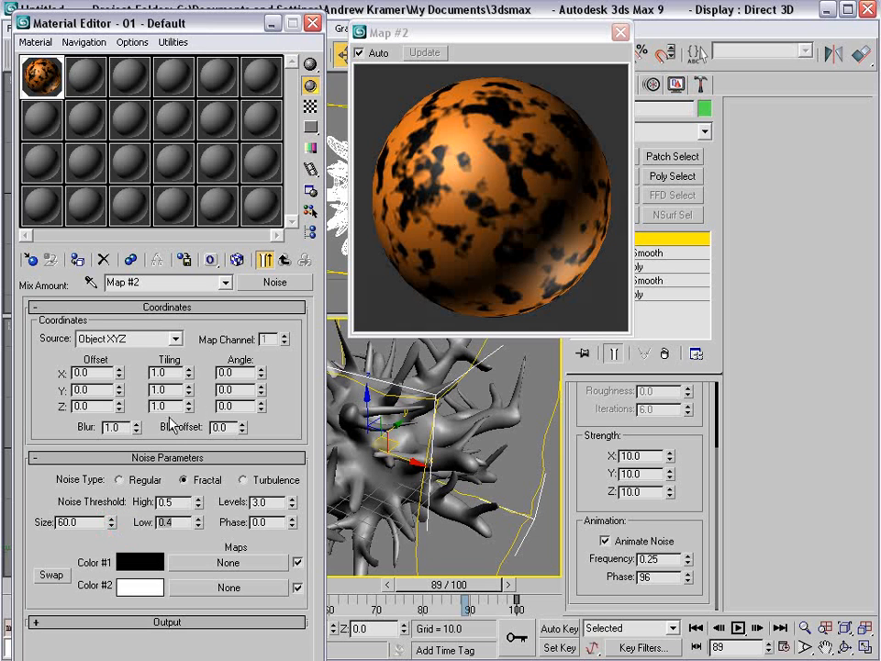
Experiment with the High threshold, put it at 0.5, and set the fractal noise Levels to 5.
drag(198, 502, 199, 507)
double_click(180, 503)
text(.5)
key(Return)
click(253, 529)
double_click(266, 502)
text(5)
key(Return)
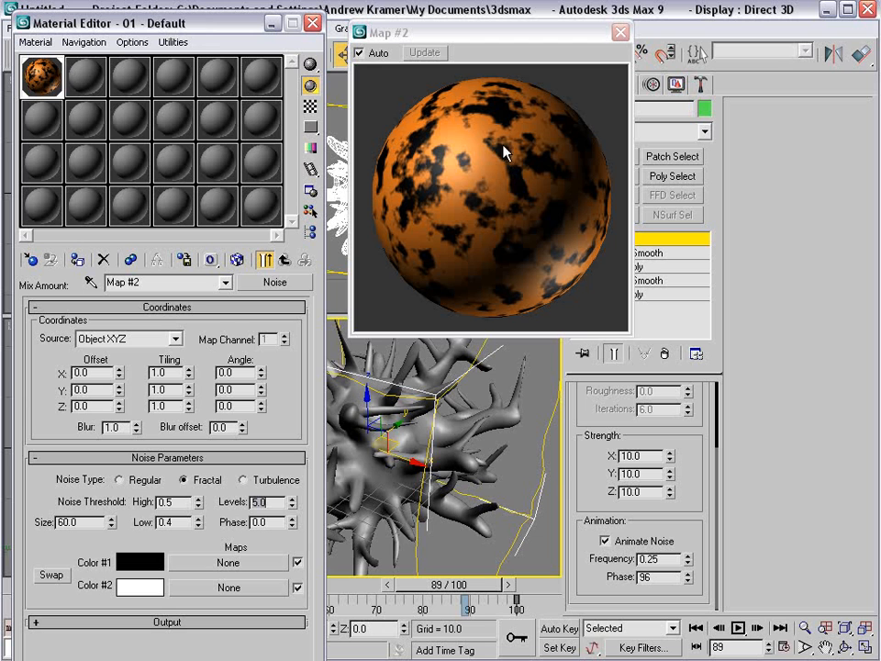
Assign a Cellular map to Color #1 of the Mix map.
click(285, 260)
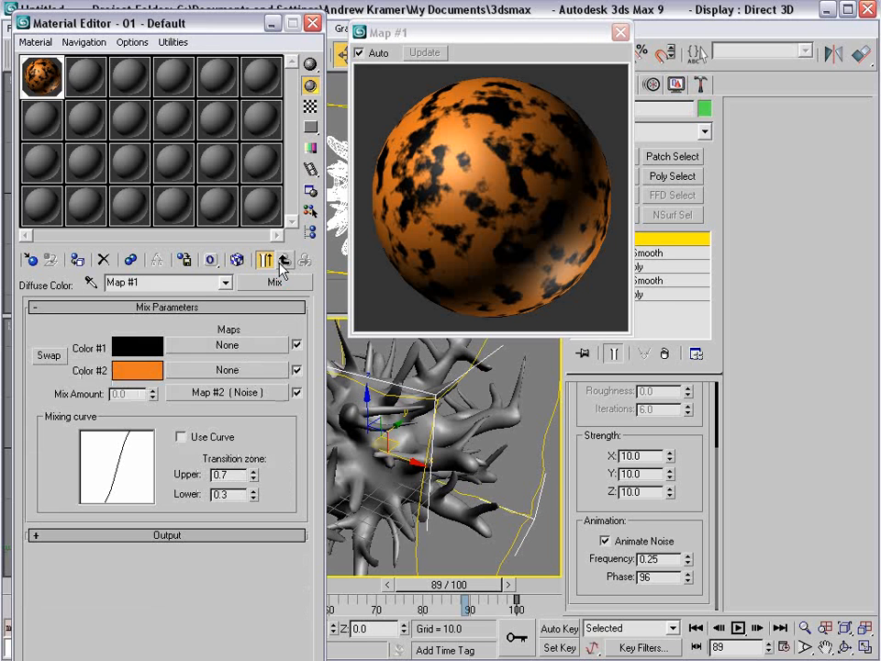
click(227, 345)
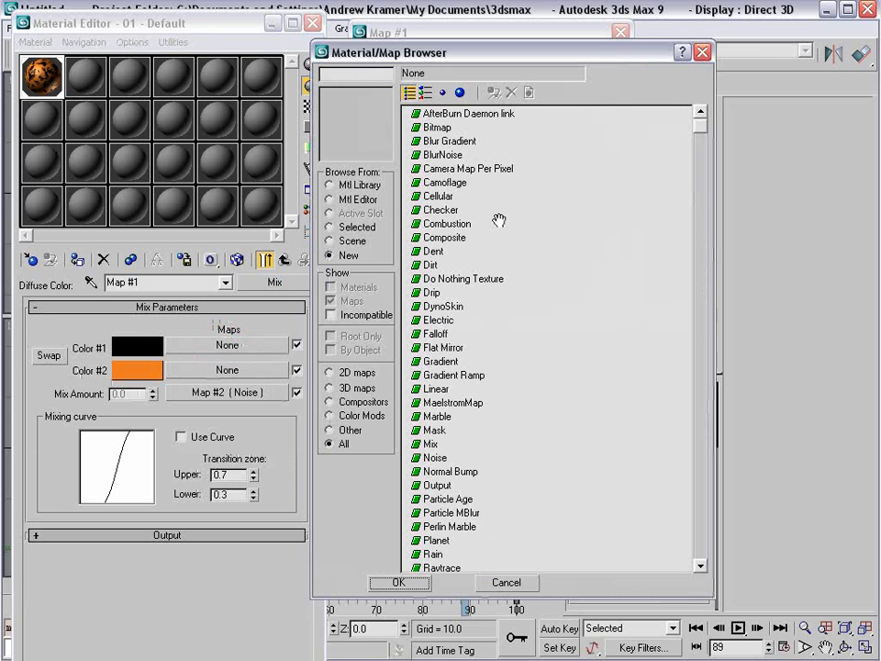
double_click(443, 196)
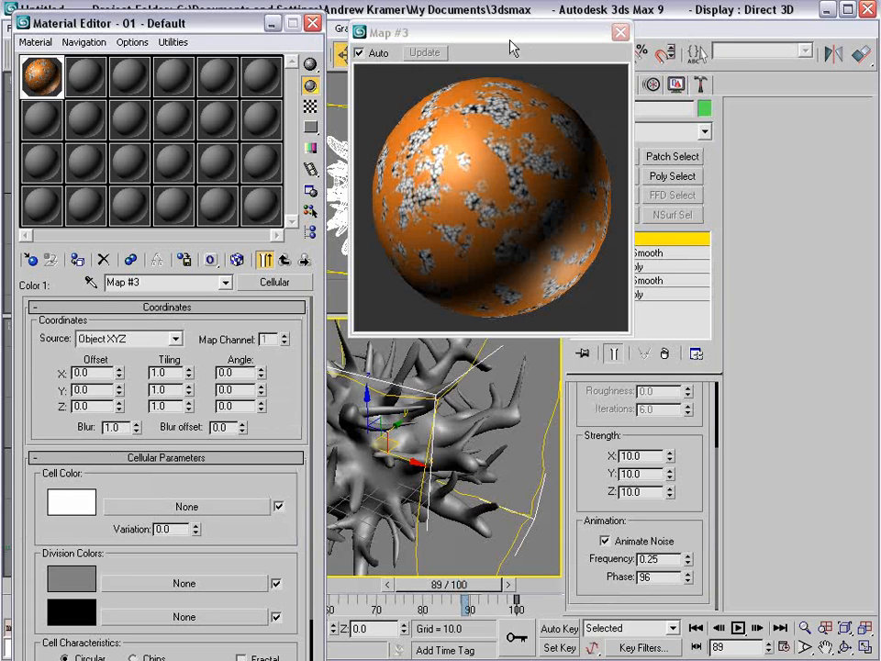
Make the Cellular map Fractal with a cell size of 40 and preview that map on its own.
drag(260, 465, 267, 340)
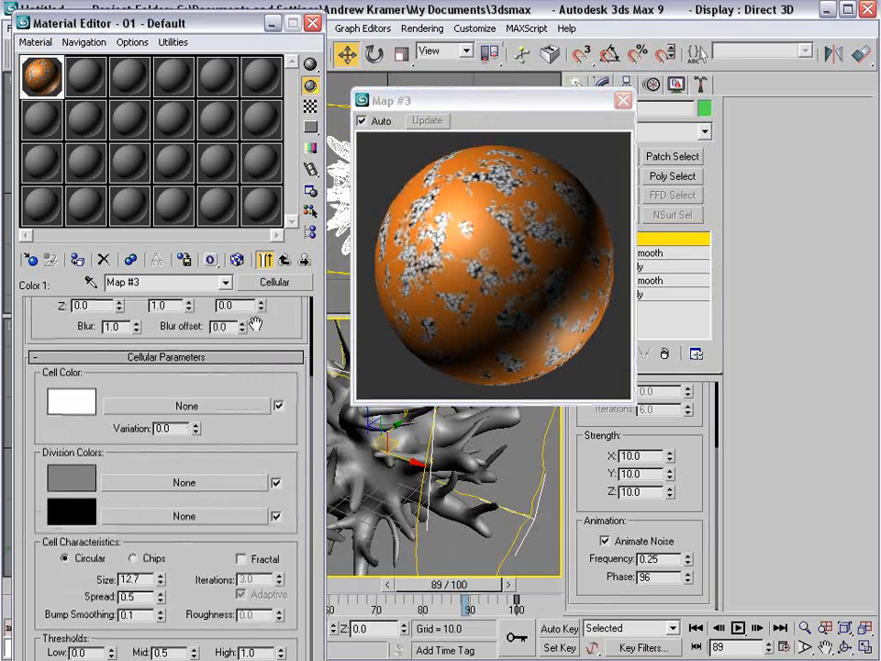
click(242, 559)
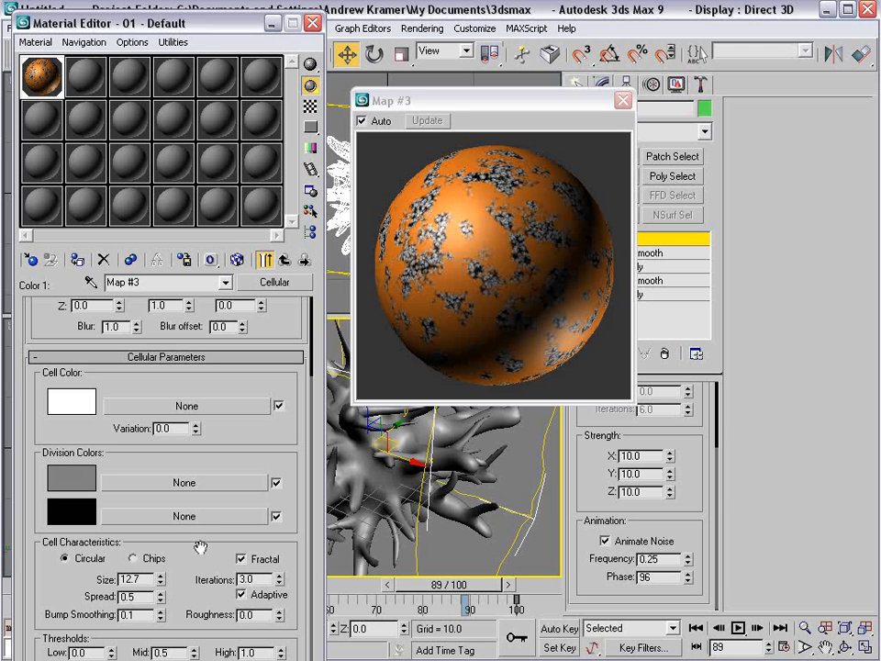
double_click(145, 579)
text(40)
key(Return)
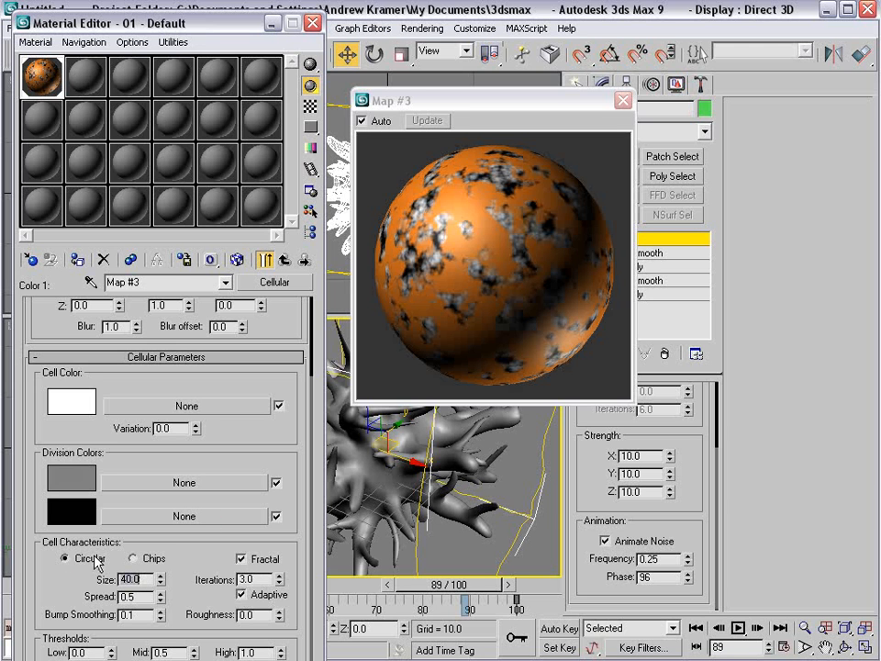
click(264, 260)
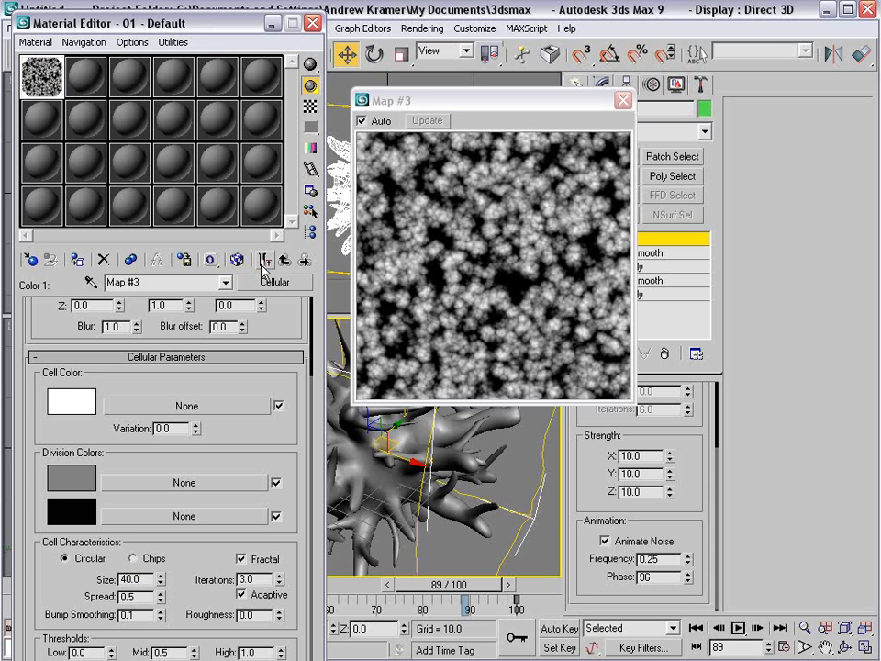
Lighten the first Division Color of the Cellular map to a grey value of 190 and return to the Mix map.
click(72, 481)
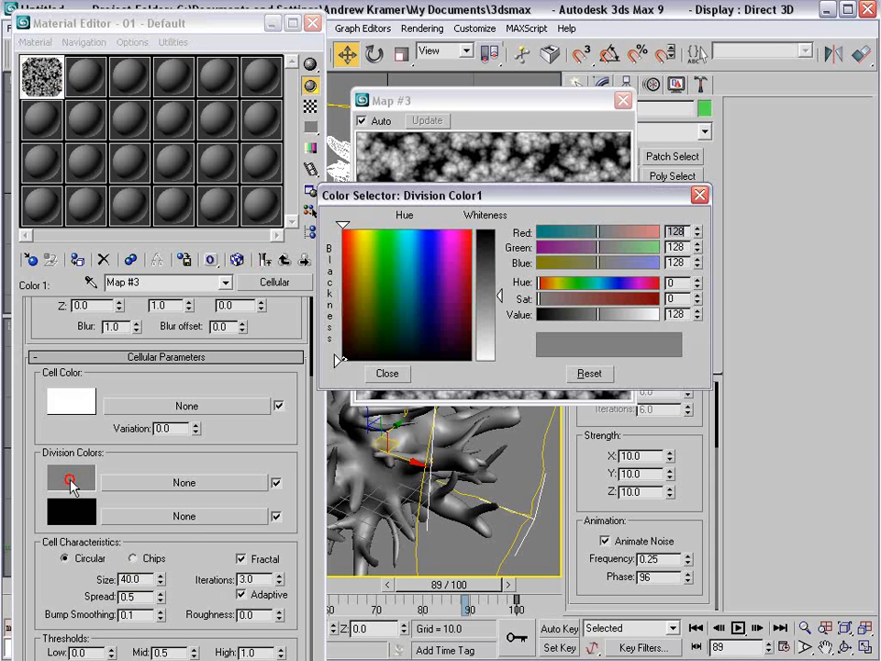
drag(434, 195, 422, 317)
drag(490, 418, 489, 453)
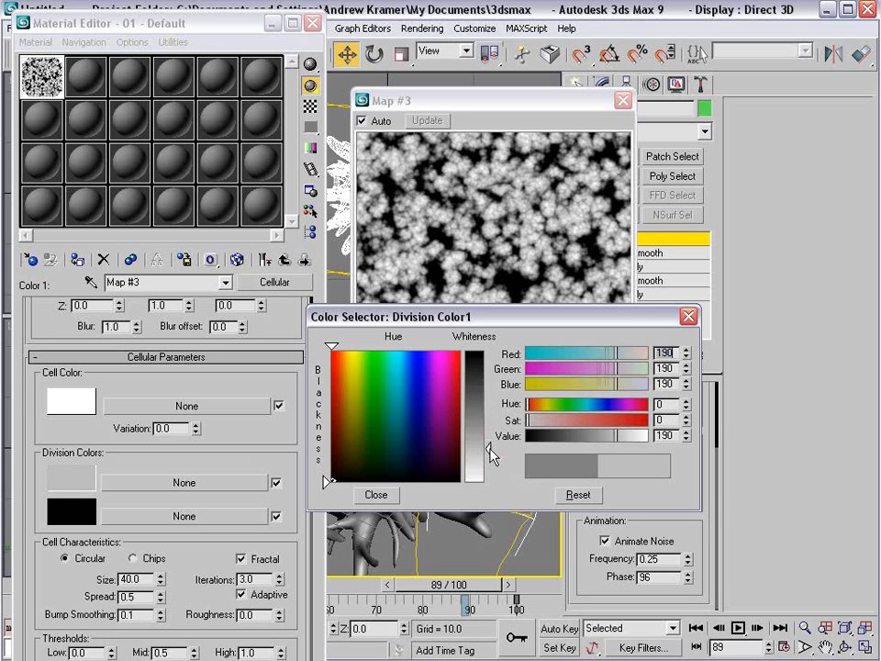
click(688, 316)
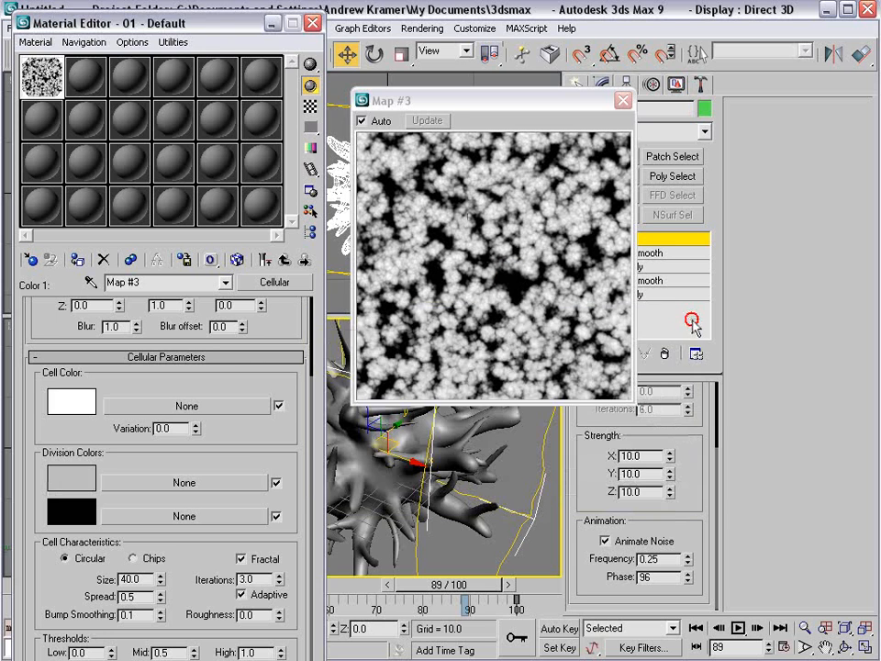
click(282, 266)
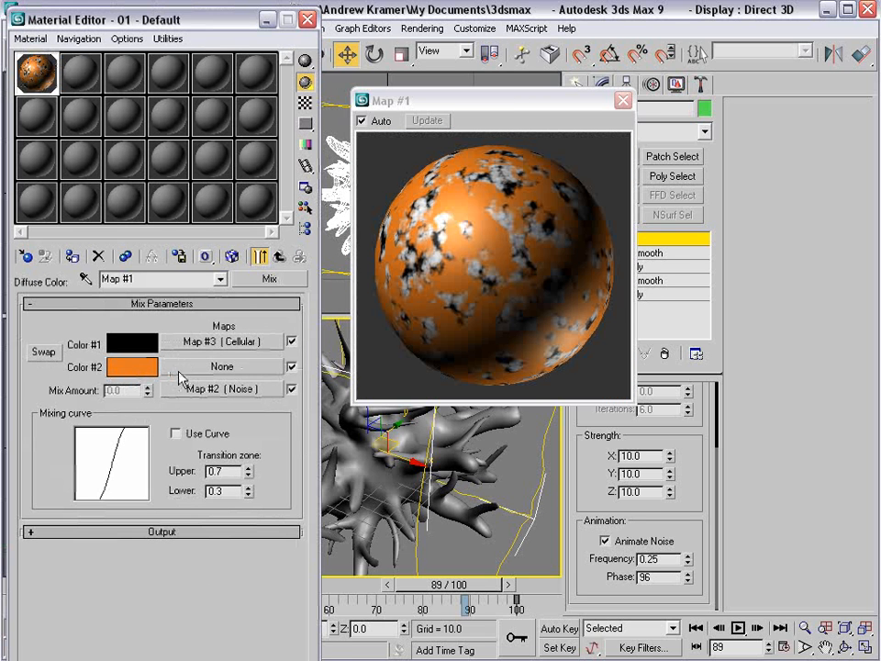
Assign a Noise map to Color #2 of the Mix map, using the Fractal type and a size of 1.
click(212, 366)
click(435, 458)
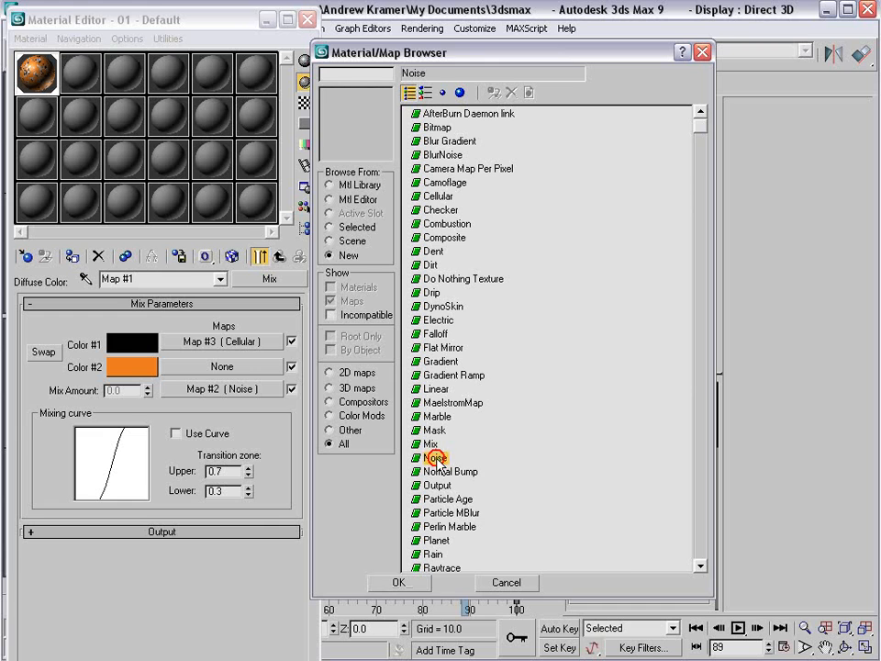
click(404, 581)
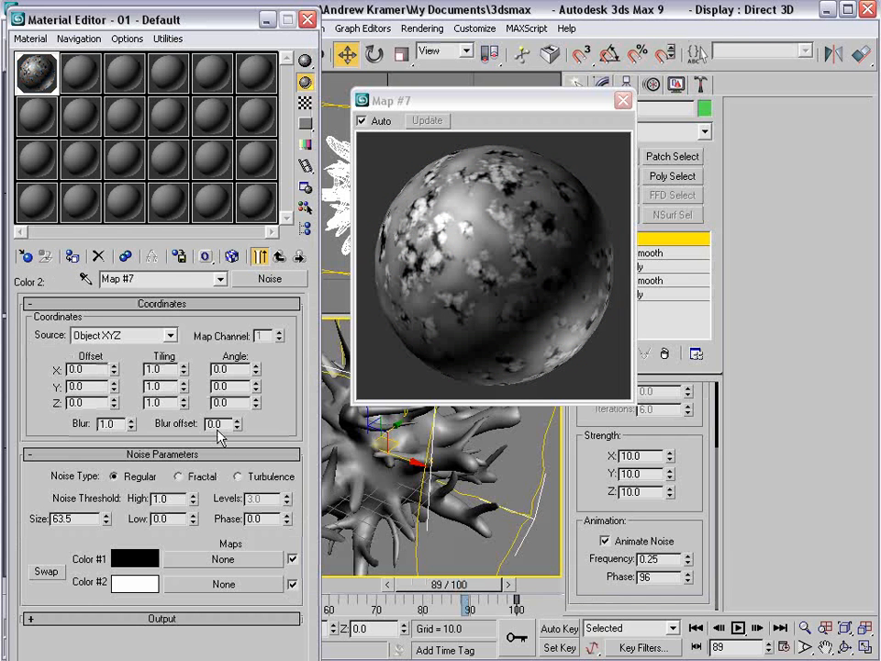
click(178, 477)
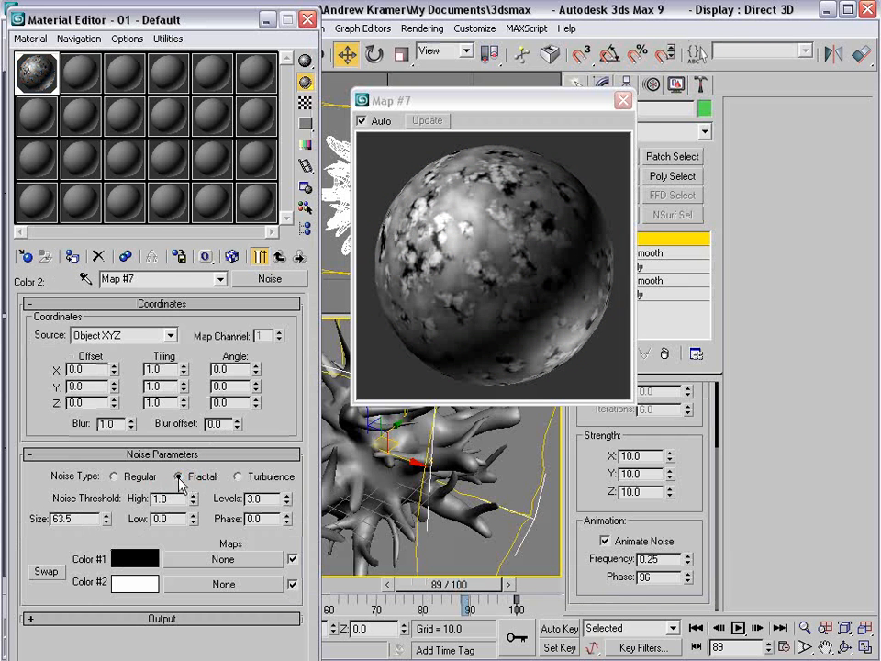
text(1)
key(Return)
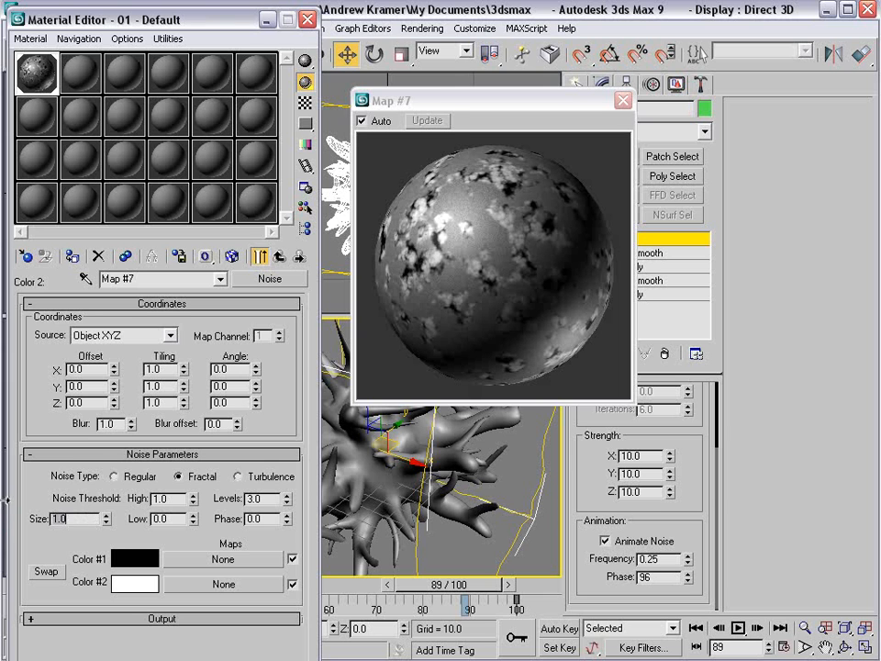
click(279, 257)
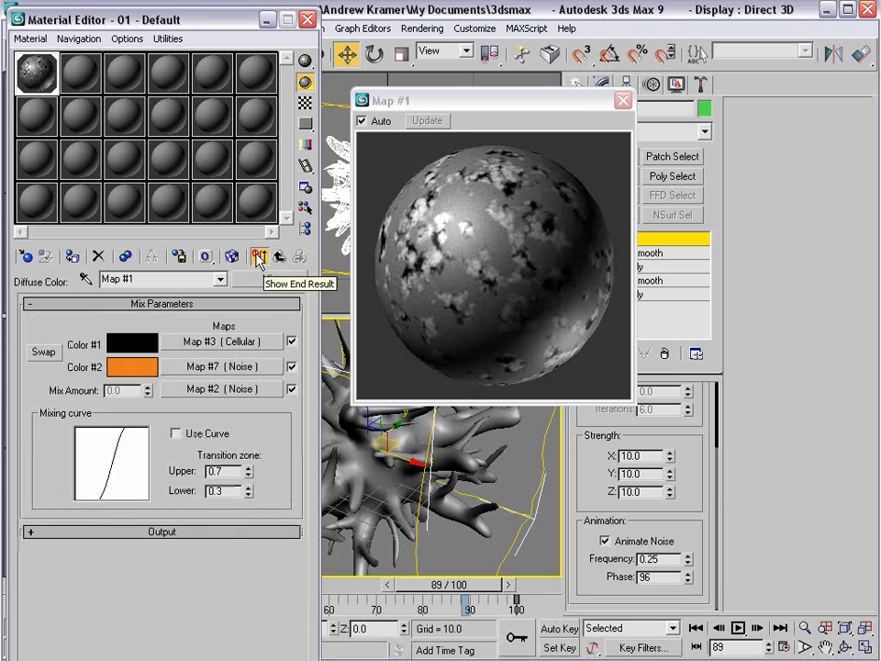
Preview the Mix map on its own, switch back to the end result and view the enlarged material sample.
click(260, 257)
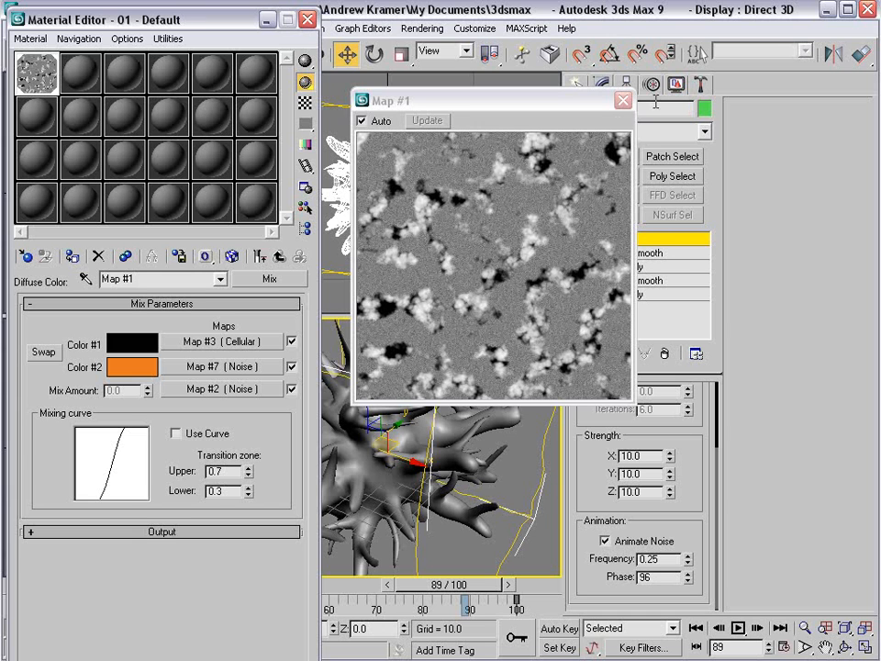
click(622, 101)
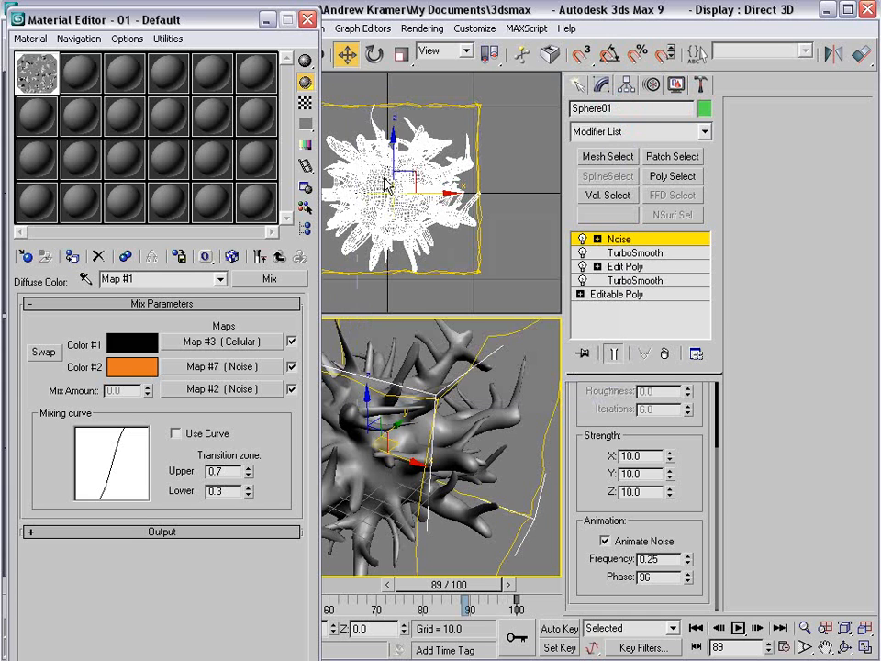
click(262, 257)
double_click(35, 69)
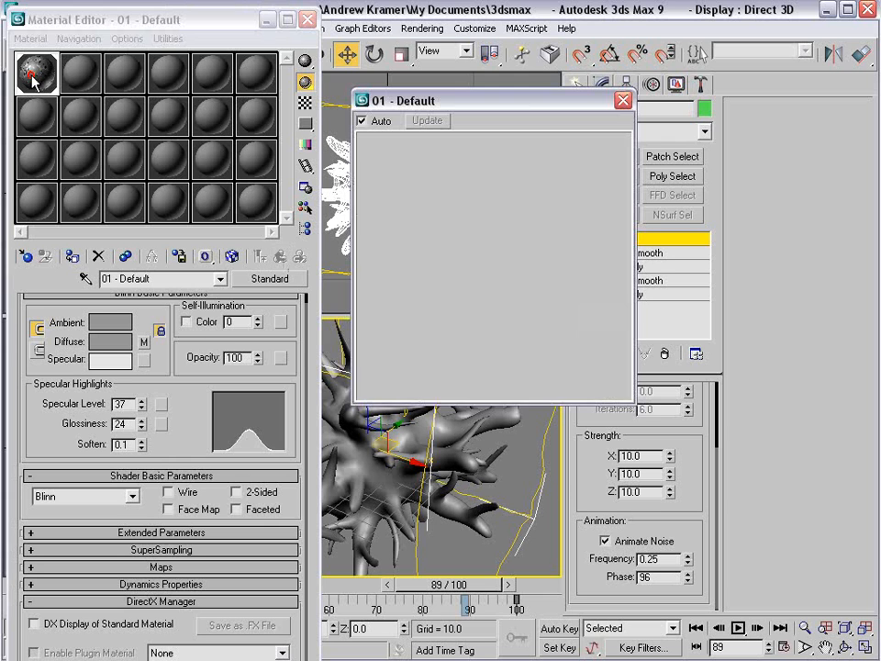
click(622, 101)
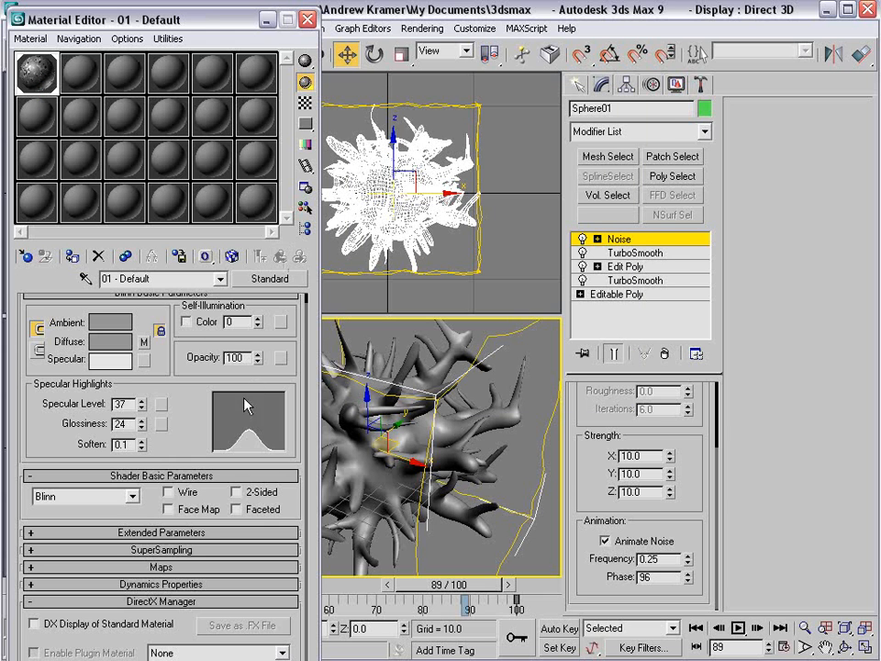
Duplicate the Diffuse Color Mix map into the Bump slot as an independent copy and set the Bump amount to 50.
click(170, 567)
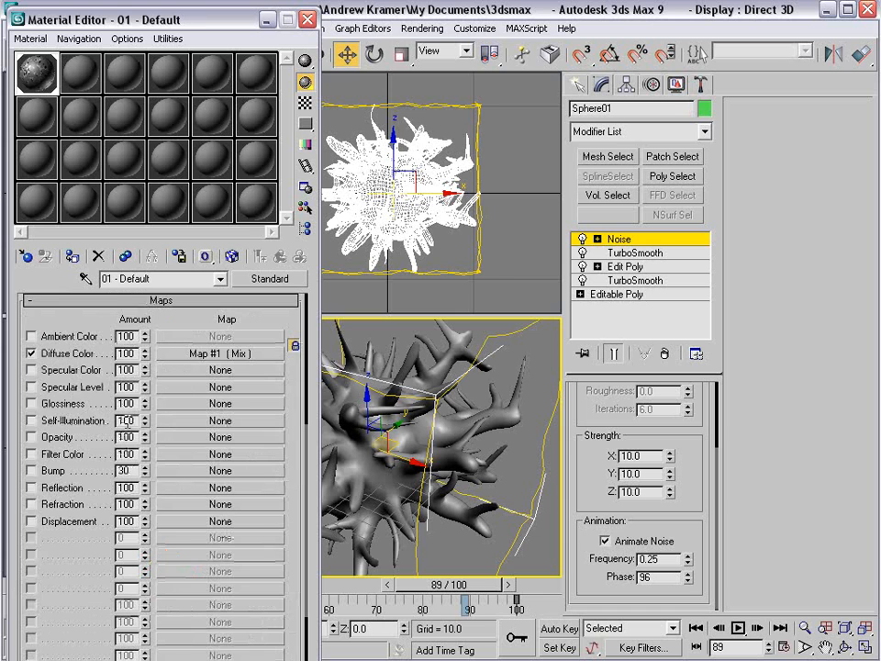
click(203, 353)
drag(203, 353, 186, 479)
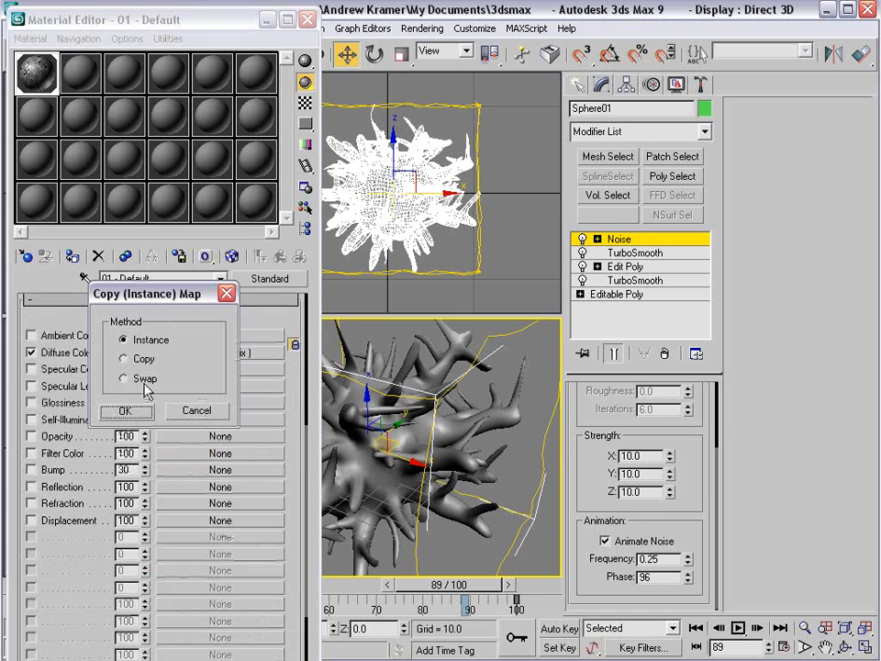
click(136, 358)
click(124, 410)
double_click(124, 469)
text(50)
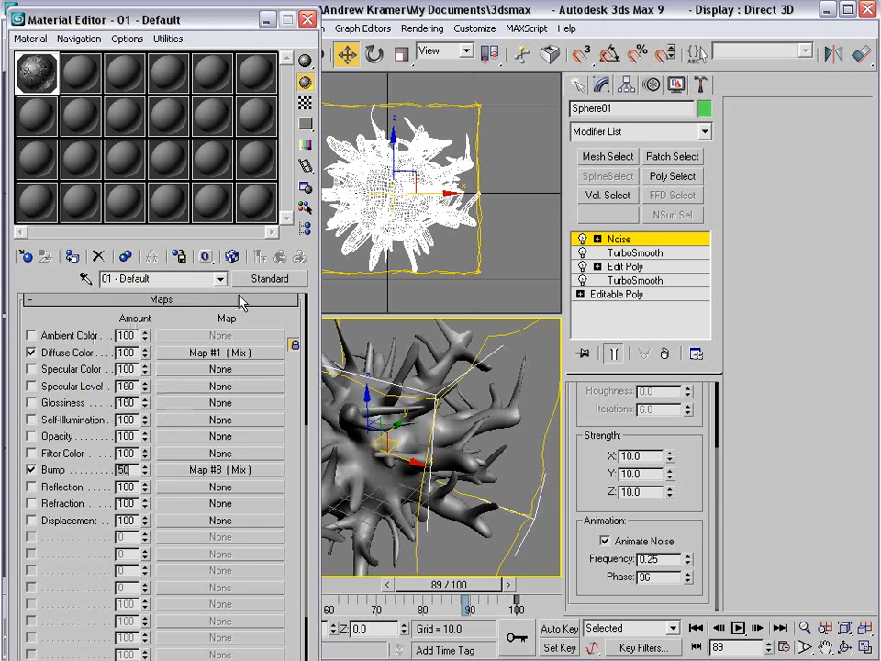
Show the Bump Mix map in the viewport, render the perspective view and return to the parent material.
click(191, 470)
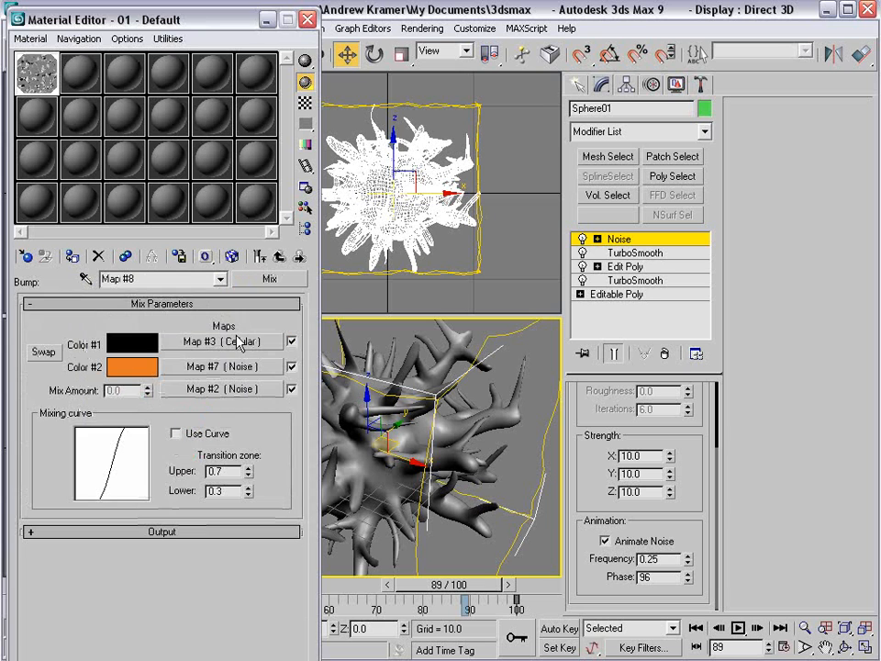
click(233, 256)
drag(580, 46, 331, 48)
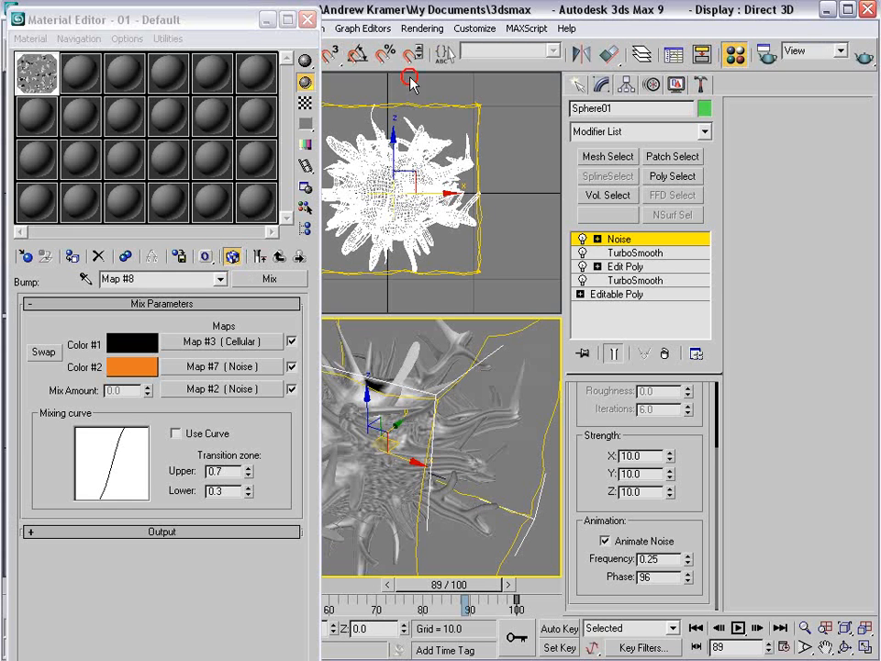
click(864, 57)
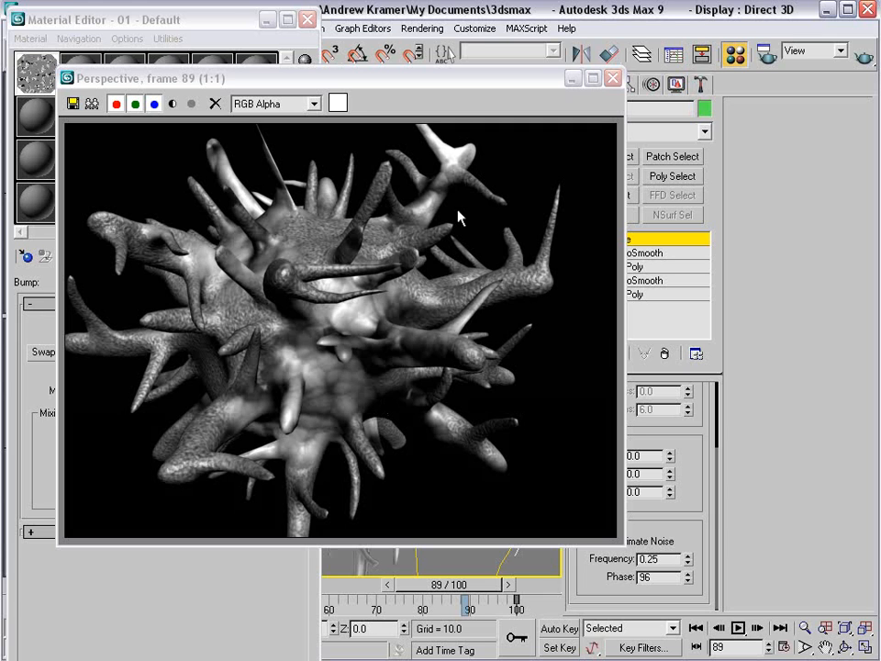
click(614, 79)
click(279, 258)
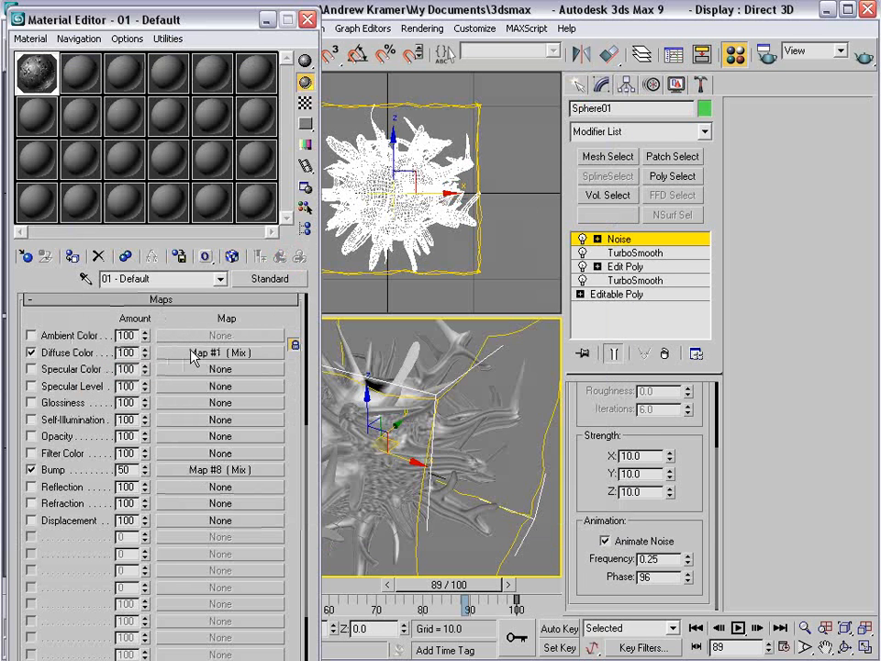
Clear the map from the Diffuse Color slot and check the bump on the enlarged material sample.
mouse_move(194, 358)
mouse_down()
mouse_move(174, 370)
mouse_move(181, 358)
mouse_up()
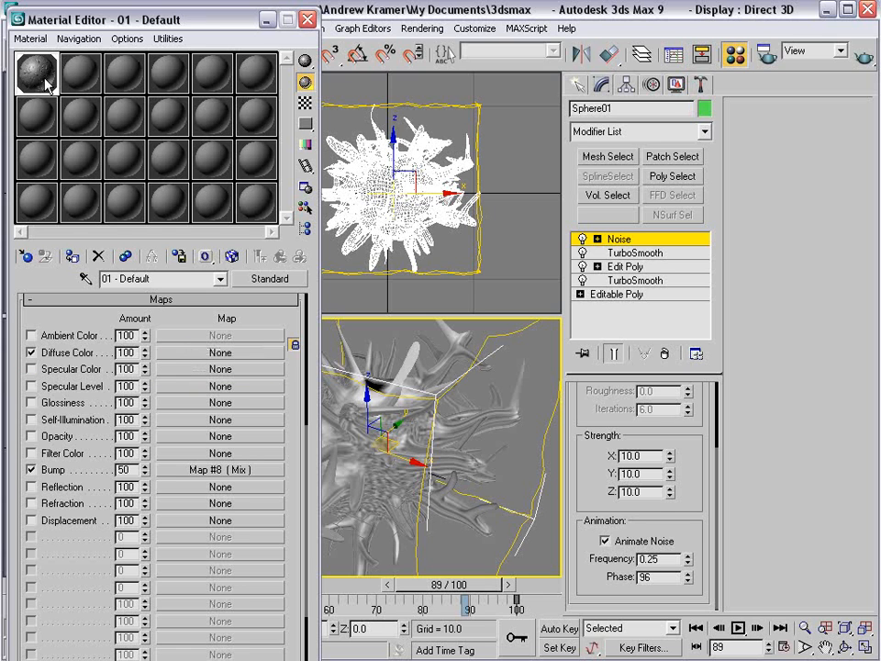
double_click(46, 82)
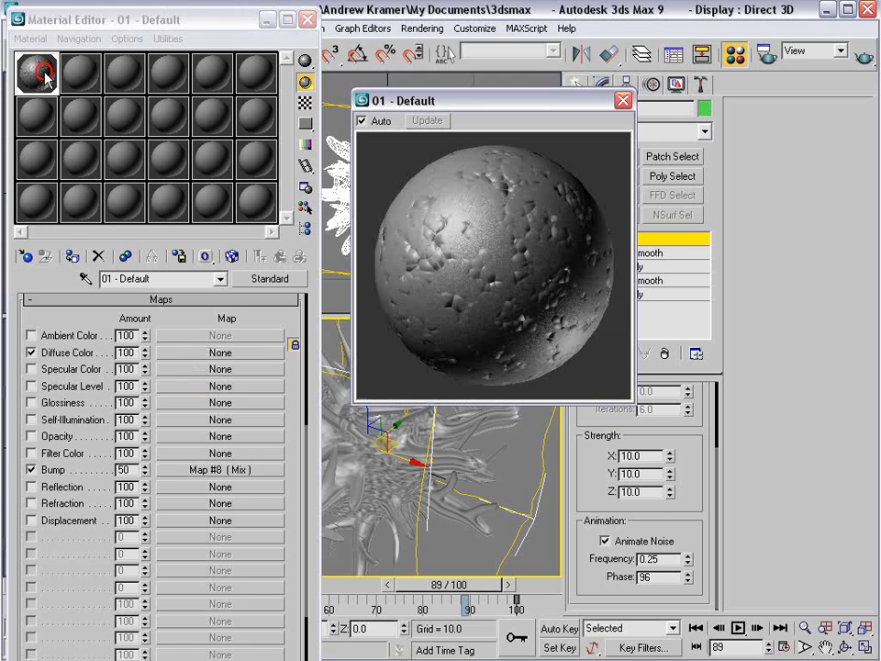
click(623, 103)
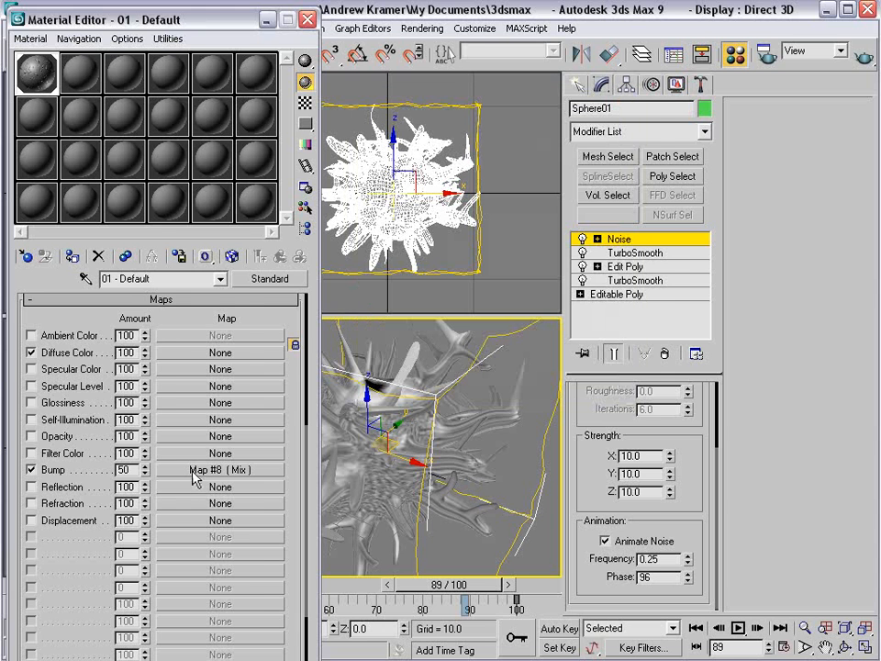
Copy the Noise map that controls the mix amount of the Bump Mix map and return to the material.
click(193, 469)
right_click(222, 391)
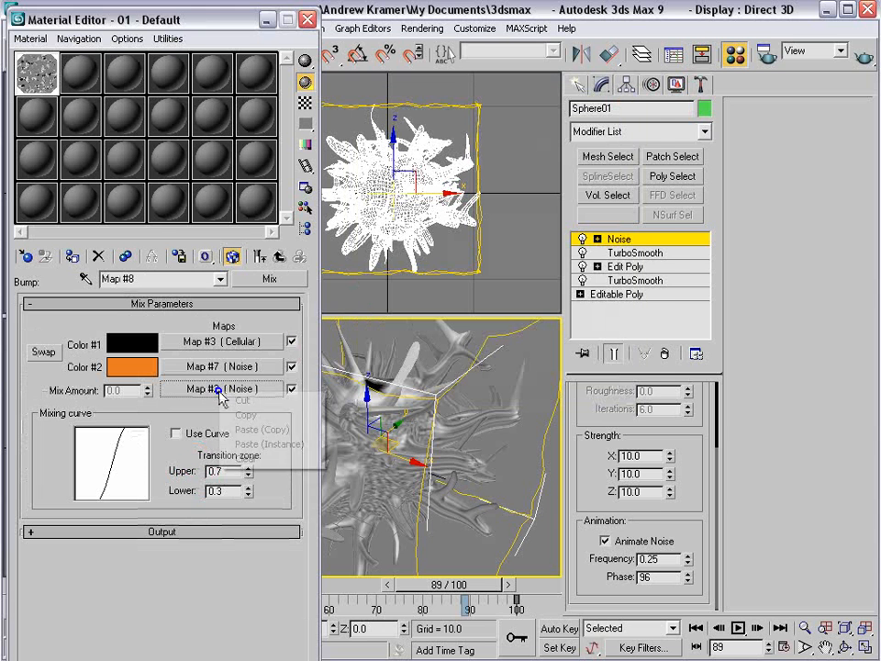
click(245, 415)
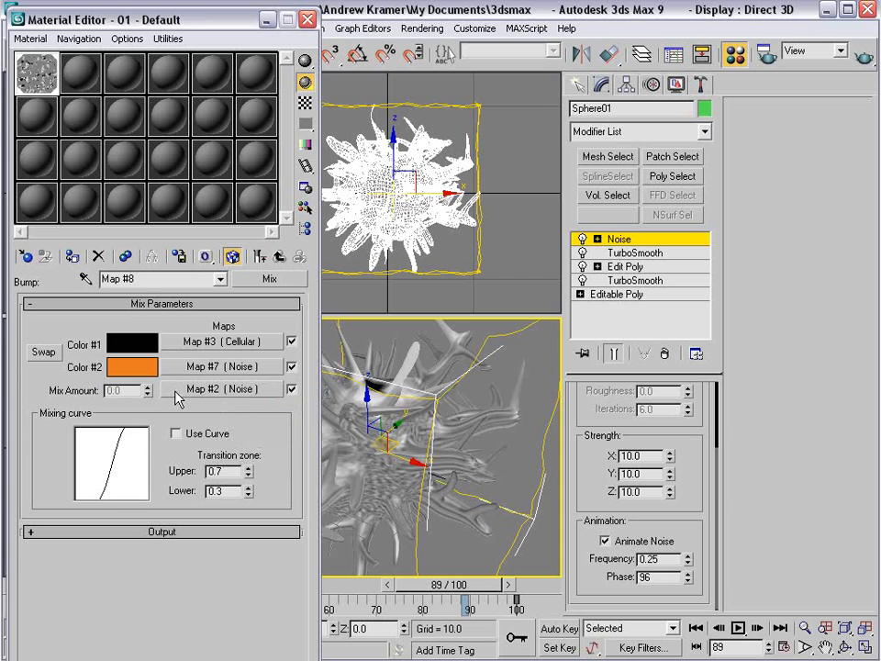
click(263, 257)
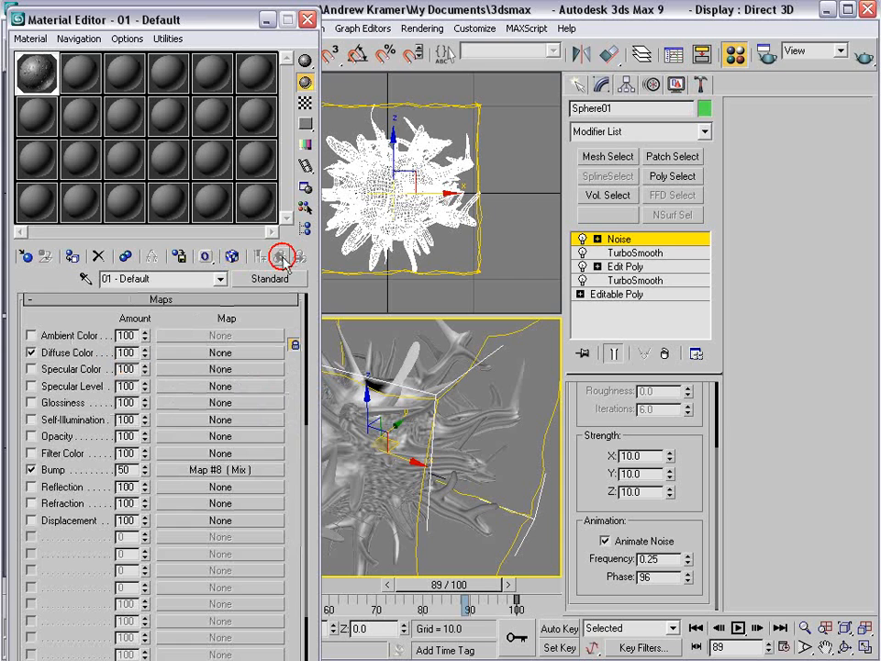
Assign a Falloff map to the Diffuse Color slot.
click(59, 352)
click(186, 354)
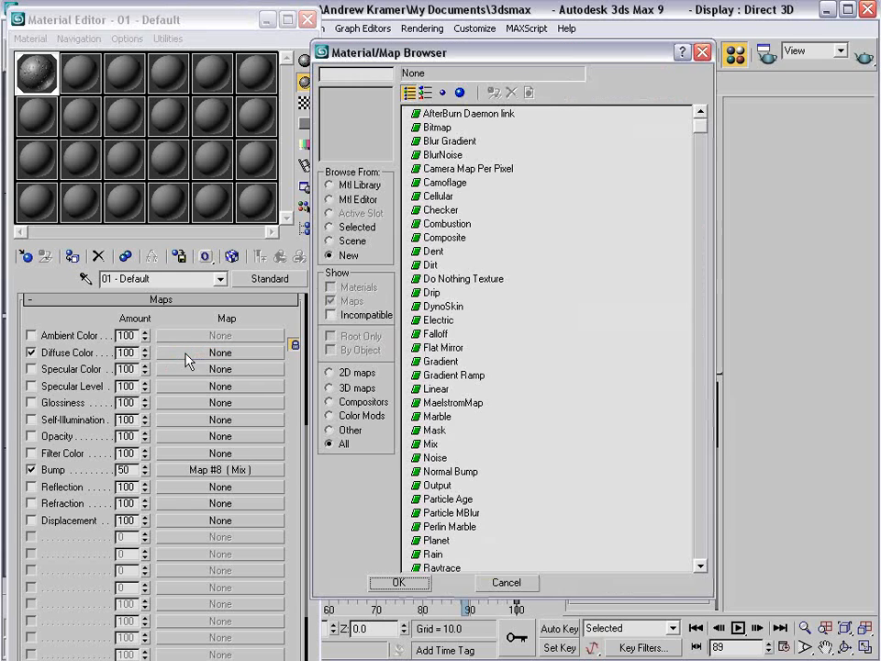
double_click(442, 336)
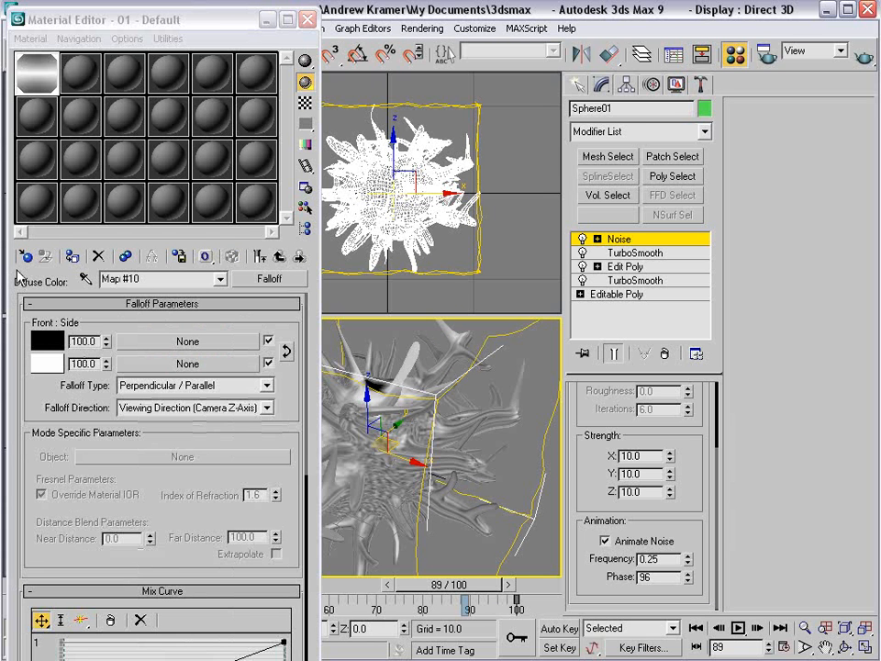
alt+middle_drag(444, 463, 429, 457)
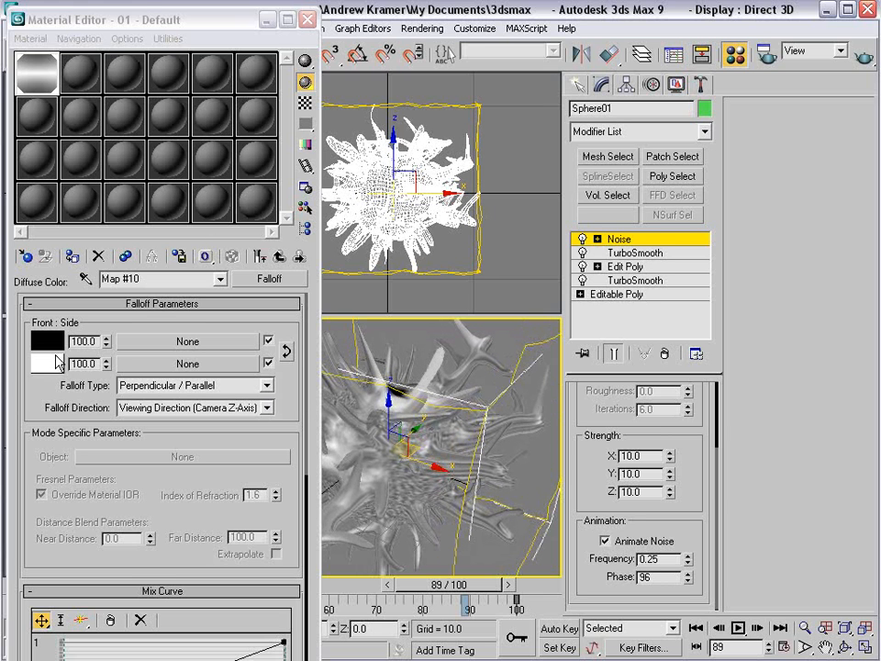
Set the Falloff map's front color to a dark crimson.
click(42, 340)
click(474, 401)
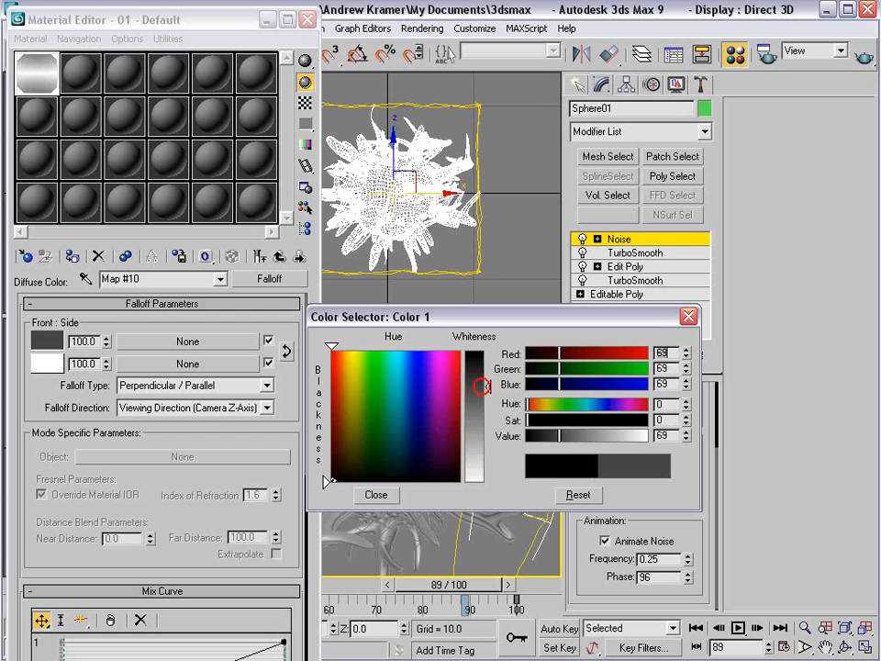
click(604, 354)
click(551, 369)
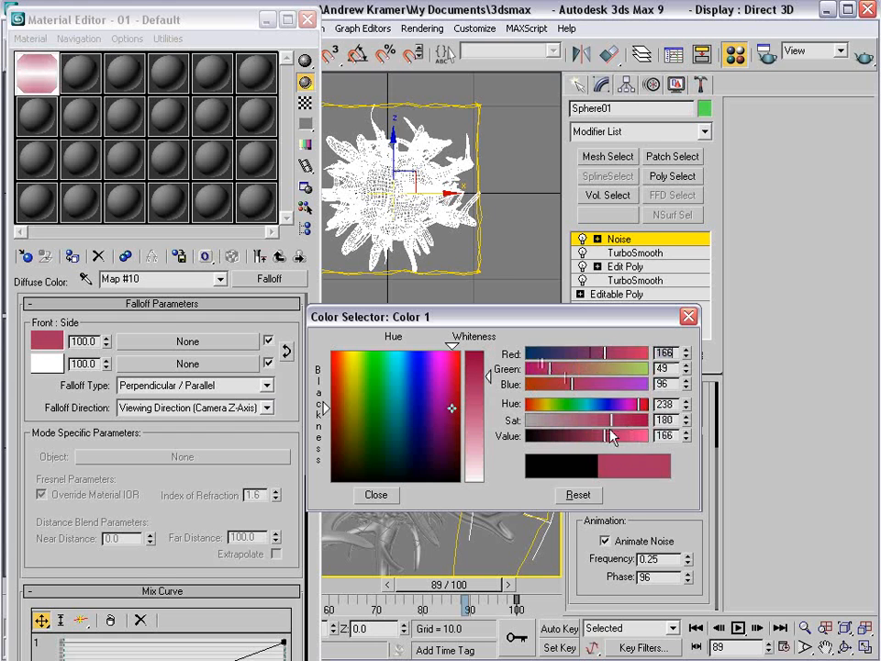
drag(605, 435, 588, 436)
click(376, 495)
Change the Falloff map's side color to black and render the perspective view.
click(47, 363)
click(326, 366)
drag(486, 422, 490, 351)
drag(409, 444, 462, 483)
click(365, 497)
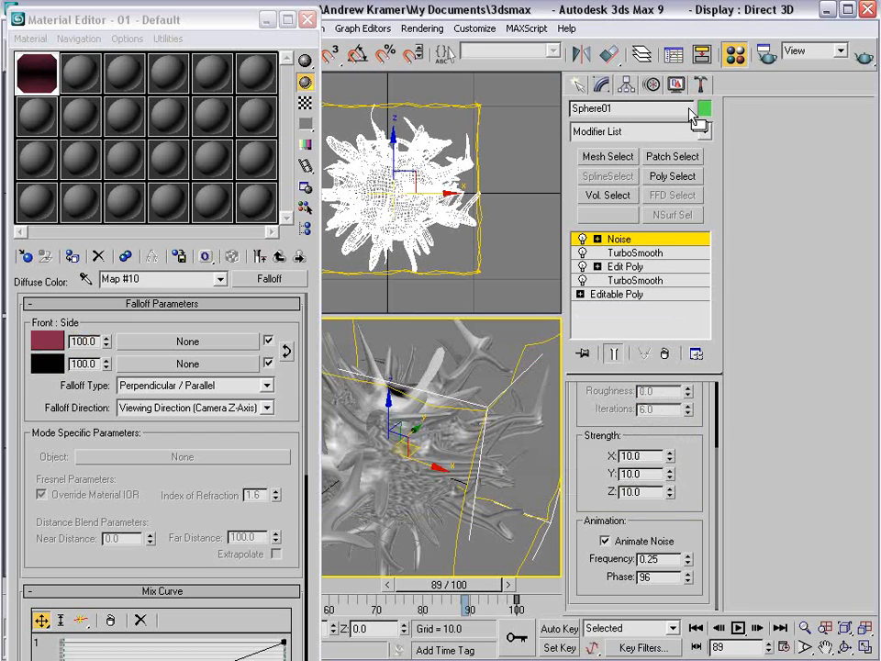
click(864, 57)
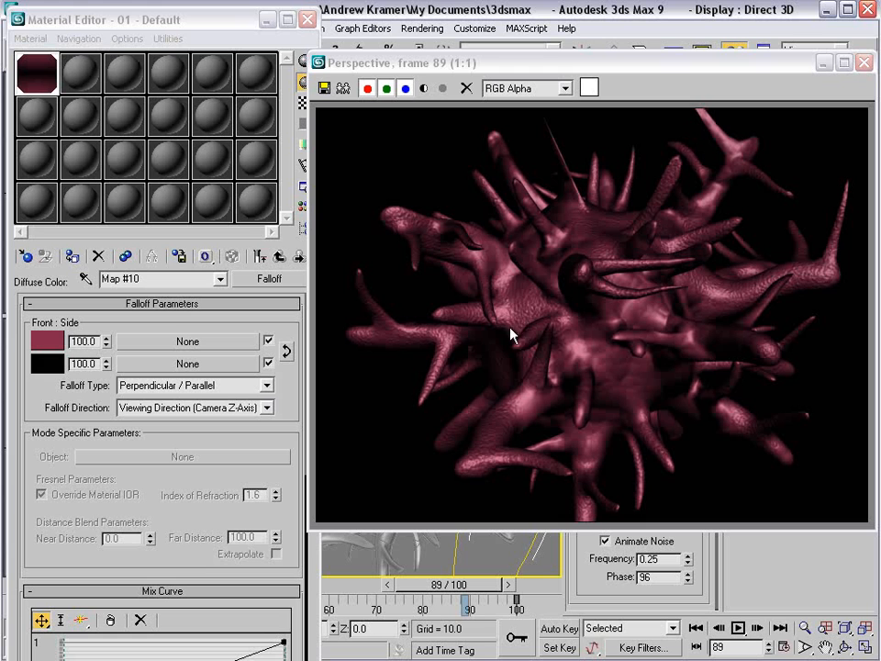
Lighten the Falloff map's front color to a very pale pink and render the view again.
click(51, 345)
click(477, 454)
click(455, 547)
key(F9)
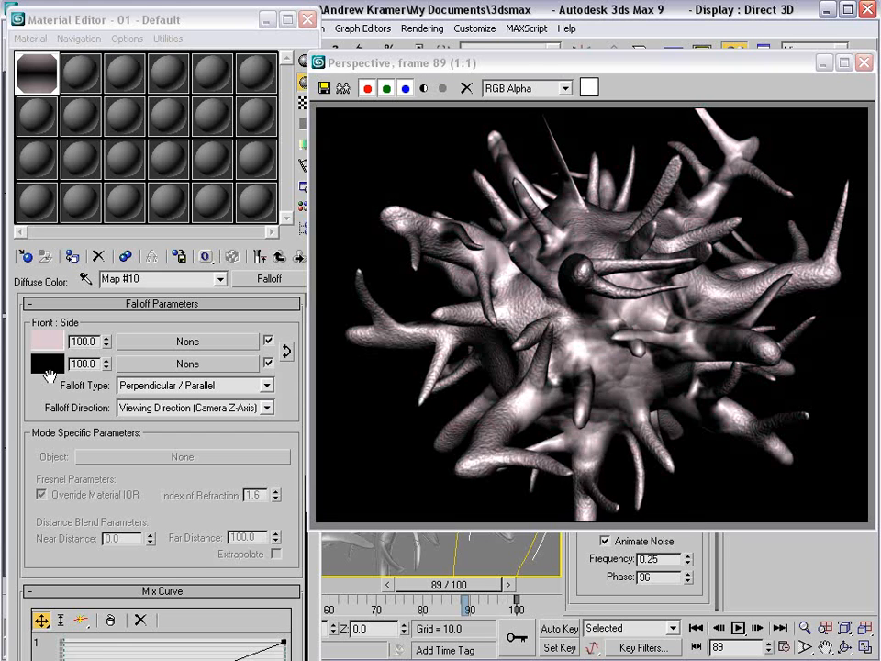
Set the Falloff map's front color to black.
click(49, 342)
drag(487, 455, 468, 351)
drag(326, 426, 326, 482)
Set the Falloff map's side color to a light red with RGB 217, 77, 77 and render the perspective view.
click(54, 368)
drag(528, 353, 622, 354)
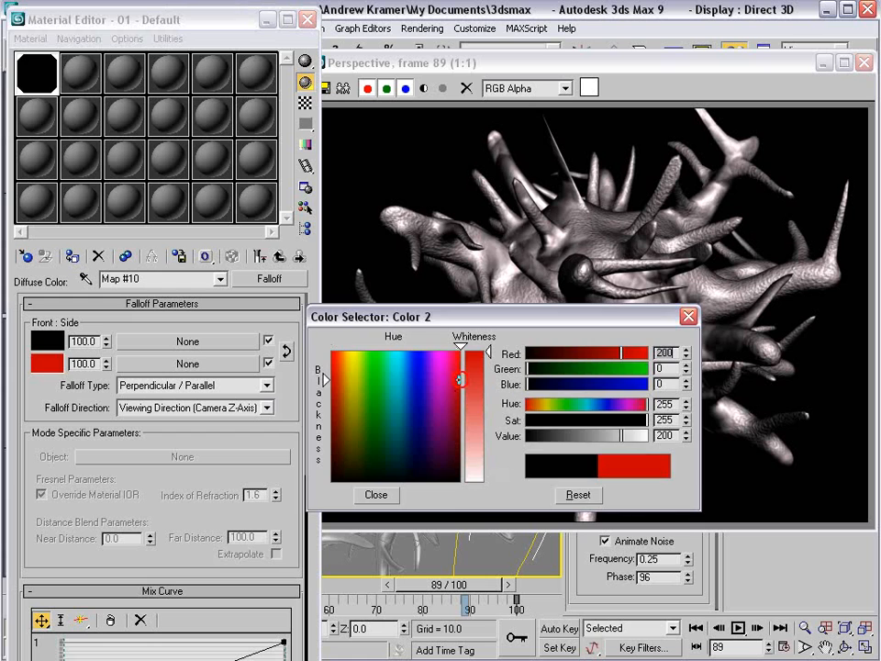
drag(487, 353, 484, 391)
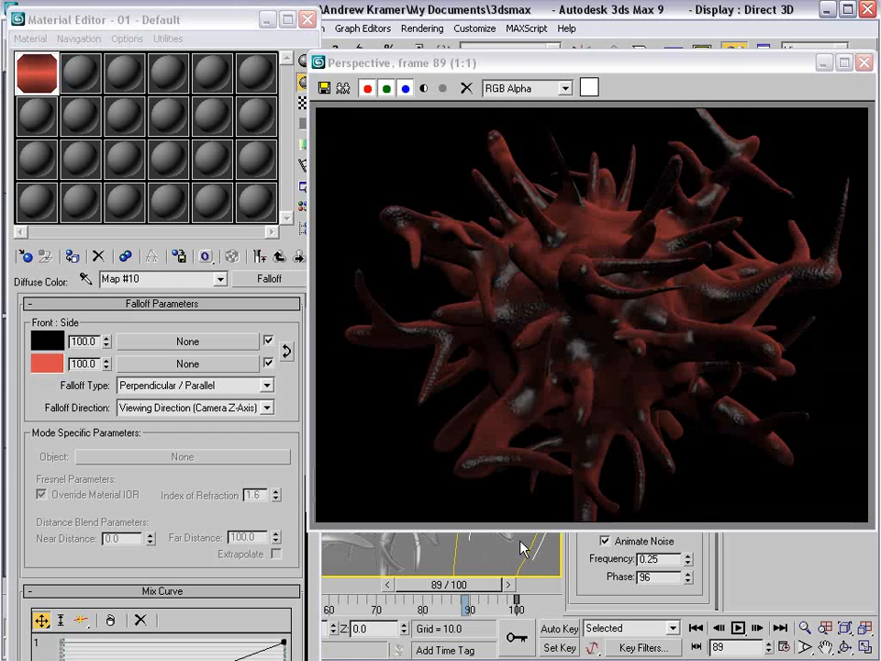
click(585, 250)
scroll(646, 278, up, 1)
scroll(653, 310, down, 1)
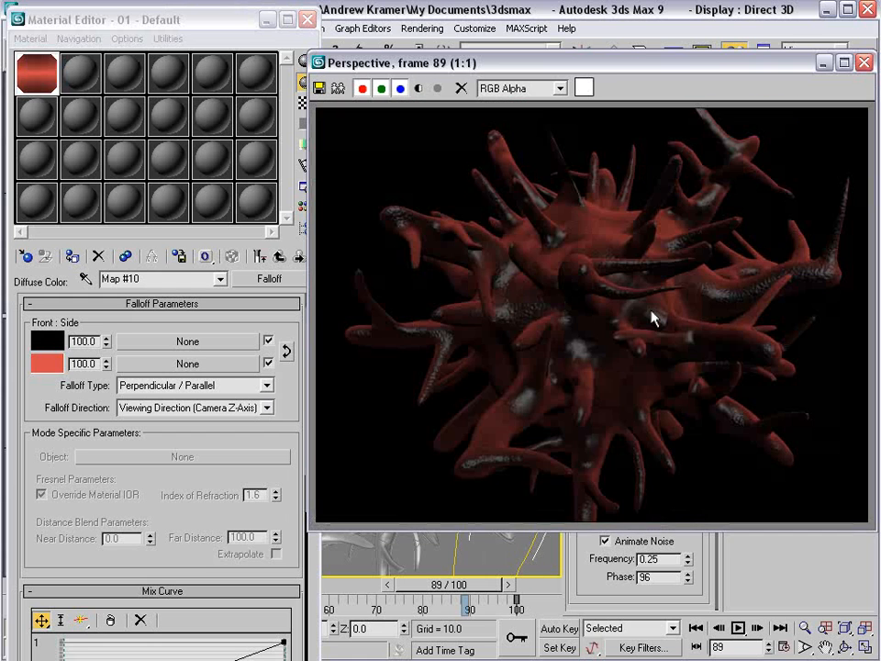
click(864, 63)
Make the Falloff map's side color a deeper, darker red.
click(140, 282)
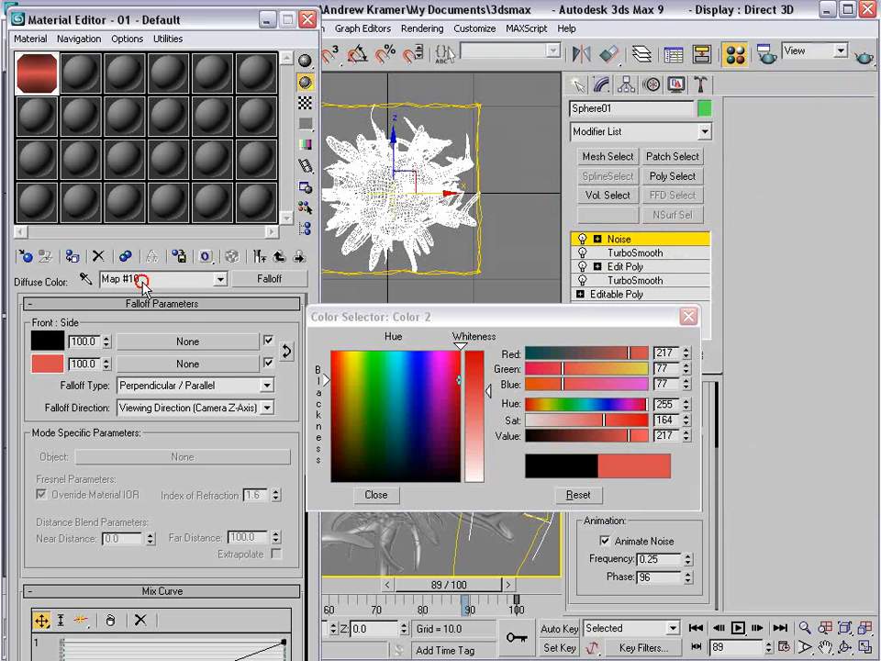
click(475, 369)
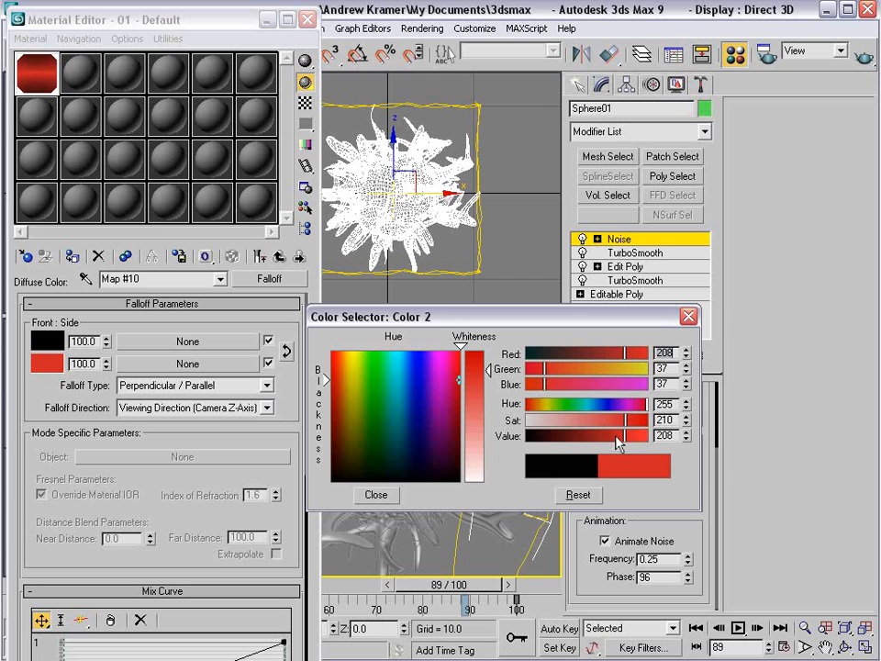
drag(616, 436, 612, 425)
click(376, 496)
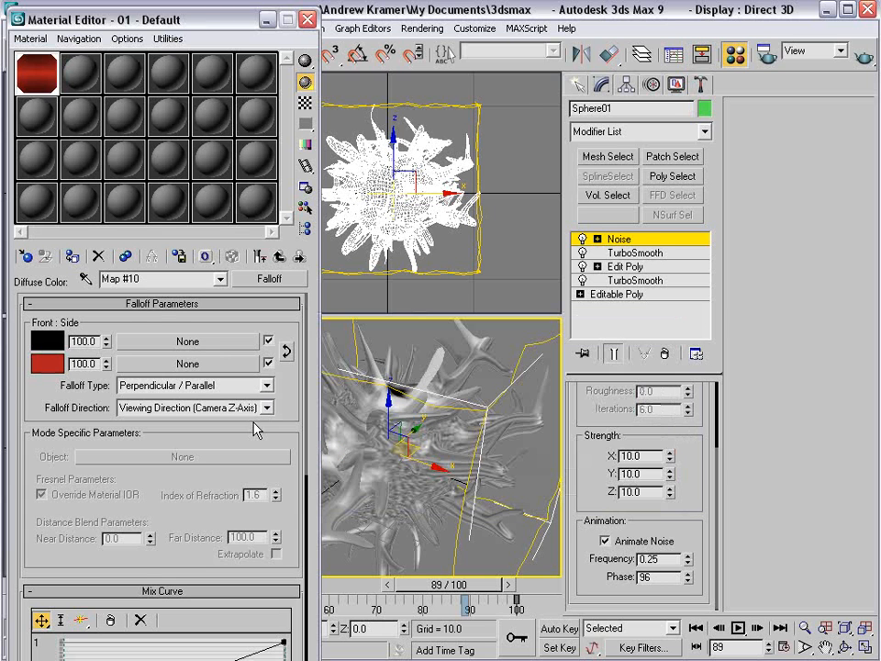
Paste the copied Noise map into the Falloff map's front slot and preview the map enlarged.
right_click(153, 343)
click(194, 352)
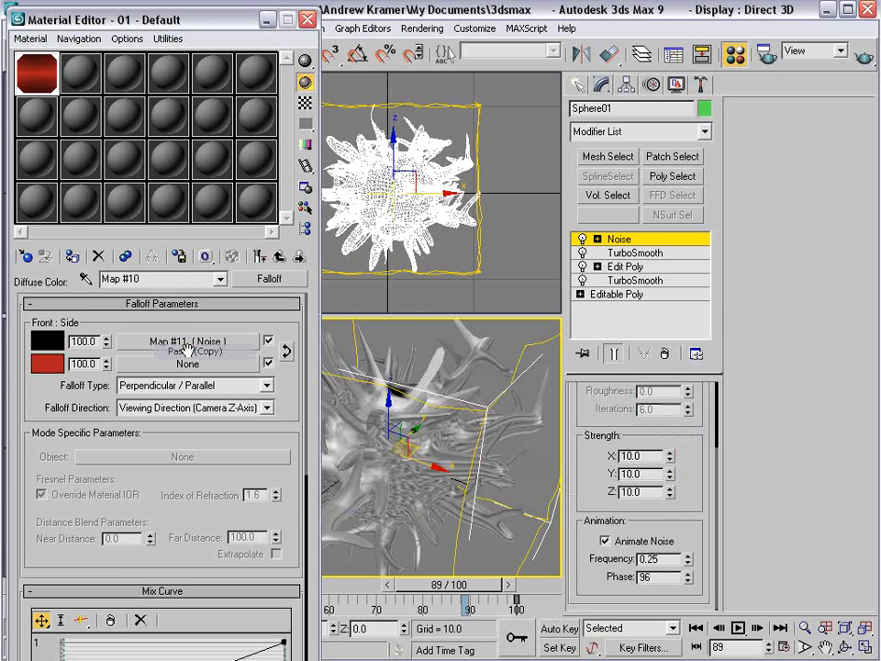
double_click(41, 73)
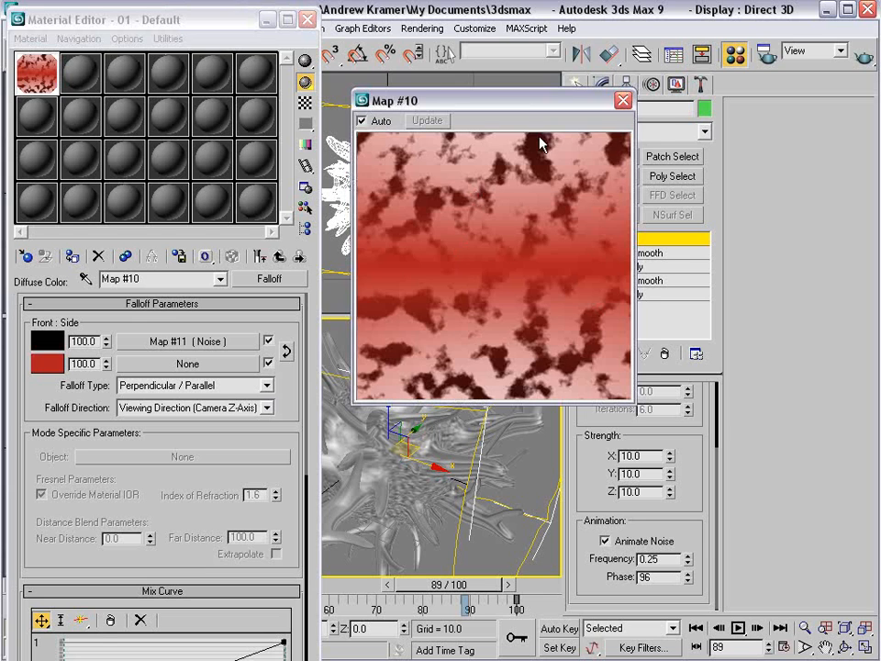
click(623, 101)
Swap the front Noise map's two colors and set Color #1 to a muted brown with RGB 139, 105, 91.
click(160, 343)
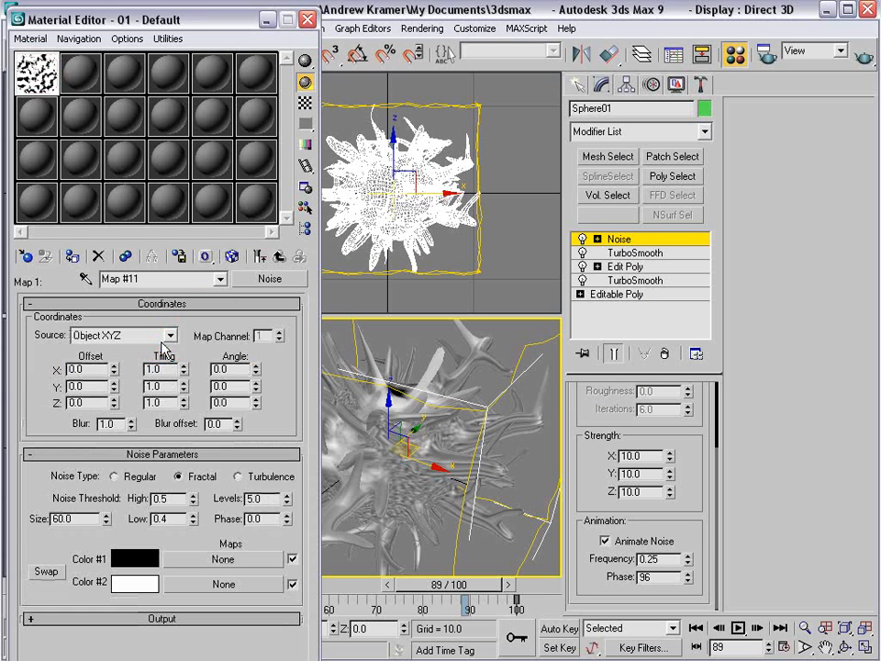
click(45, 571)
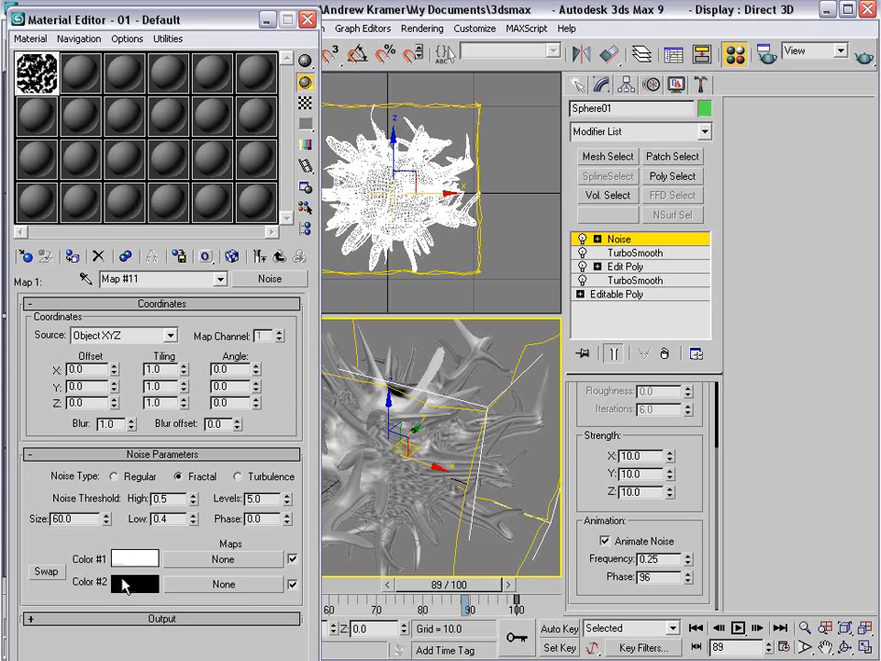
click(124, 557)
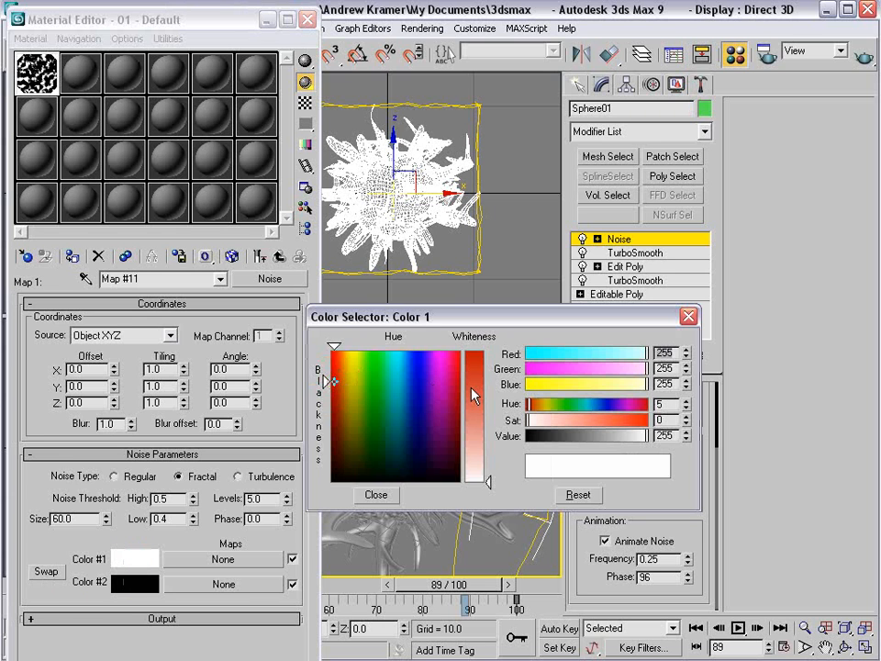
click(603, 419)
click(590, 365)
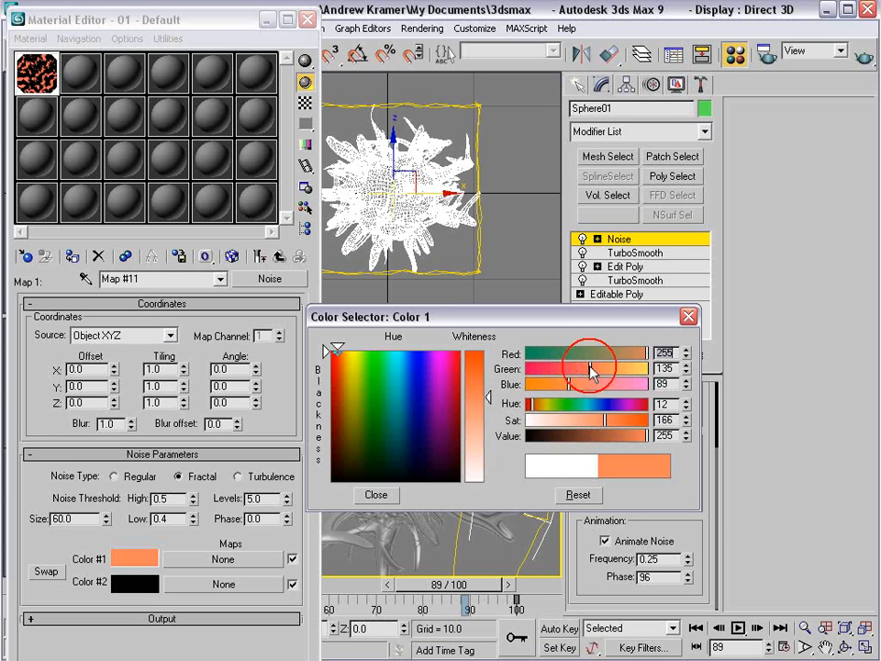
click(601, 437)
drag(604, 421, 562, 421)
click(592, 436)
click(567, 420)
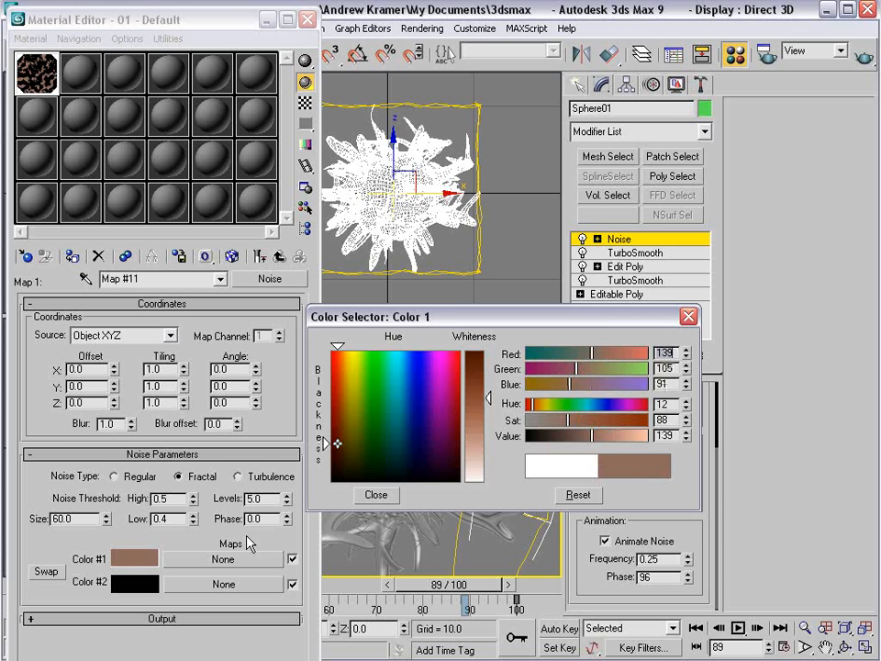
click(377, 495)
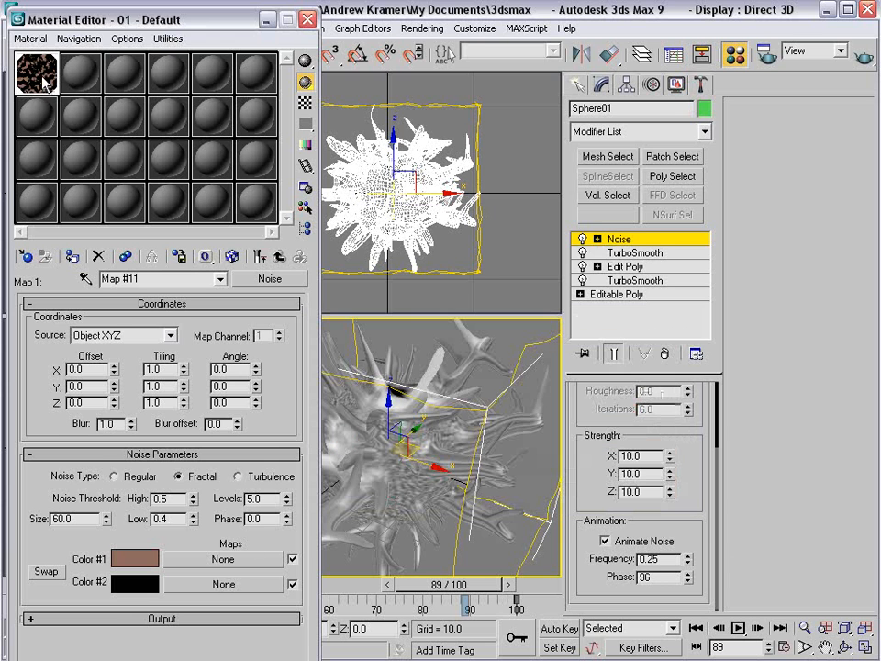
Open an enlarged preview of the Noise map and set its Blur to 20.
double_click(42, 79)
click(80, 423)
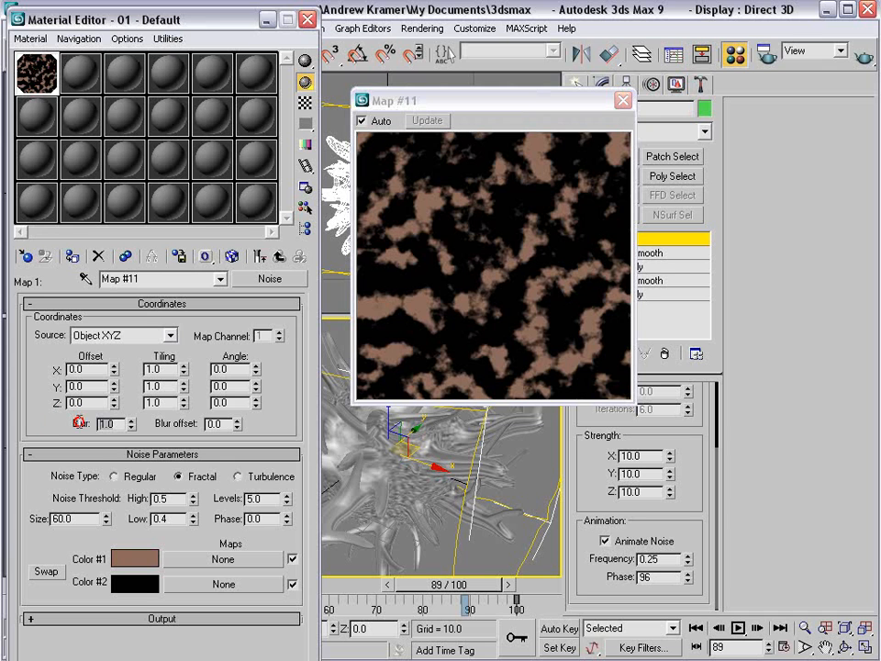
click(135, 558)
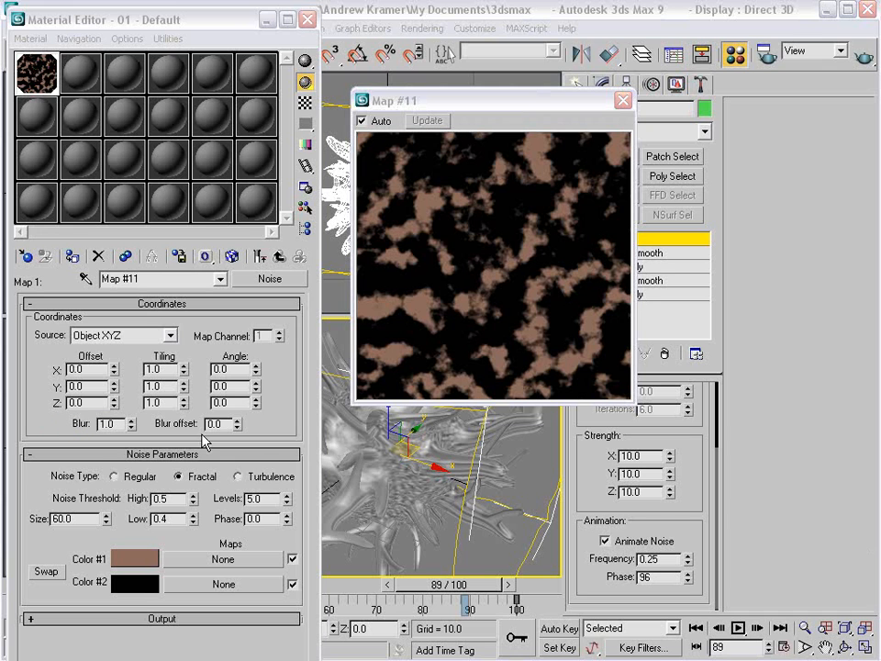
double_click(121, 421)
text(20)
key(Return)
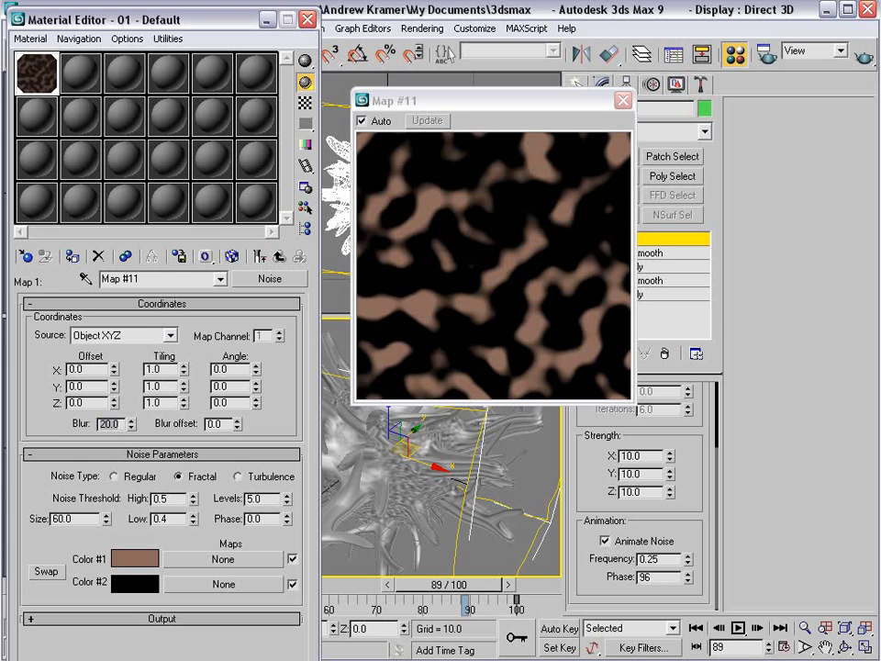
Render the perspective view and examine the blurred noise coloring on the sphere up close.
click(478, 521)
click(864, 56)
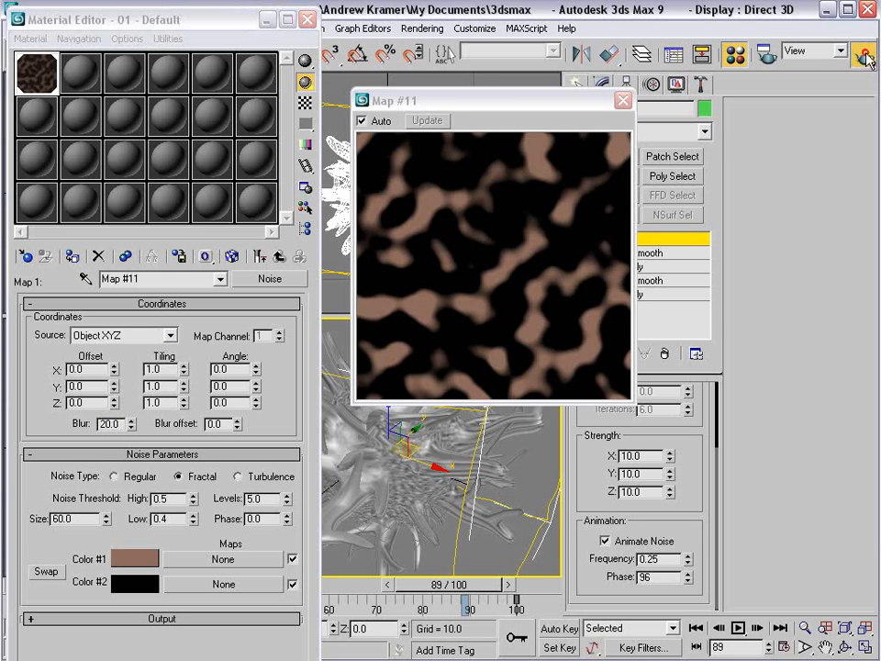
scroll(595, 368, up, 1)
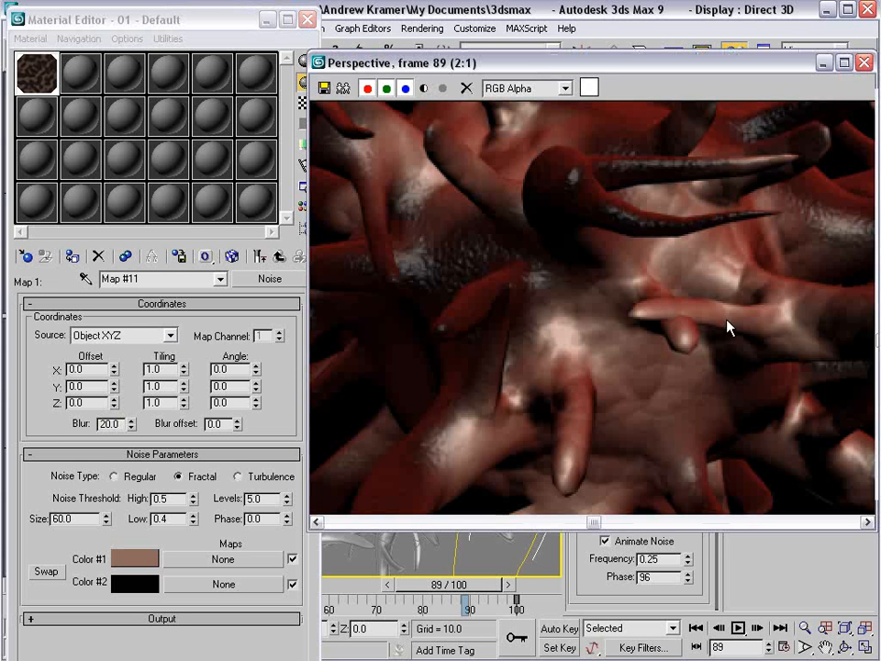
scroll(646, 347, down, 1)
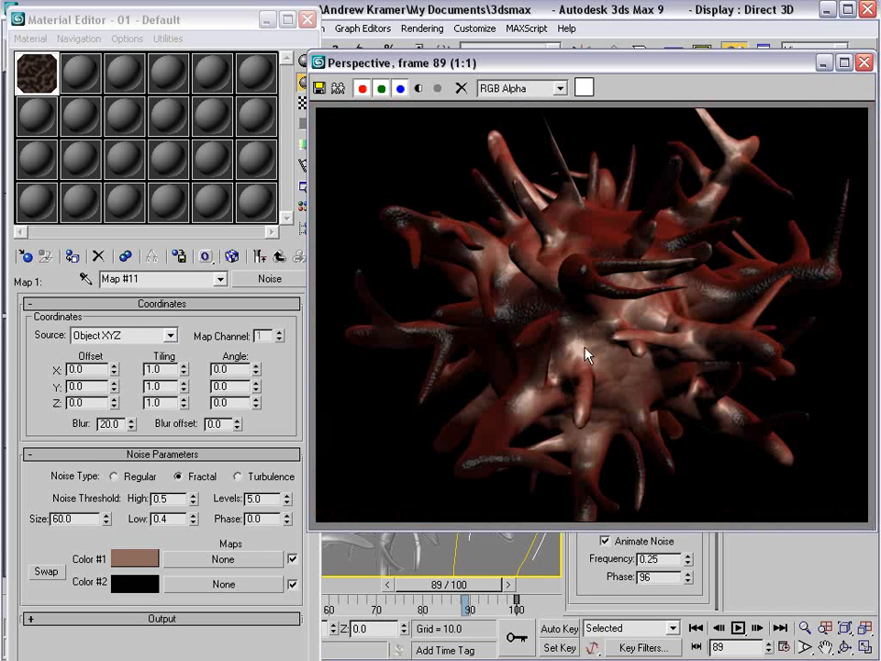
click(866, 64)
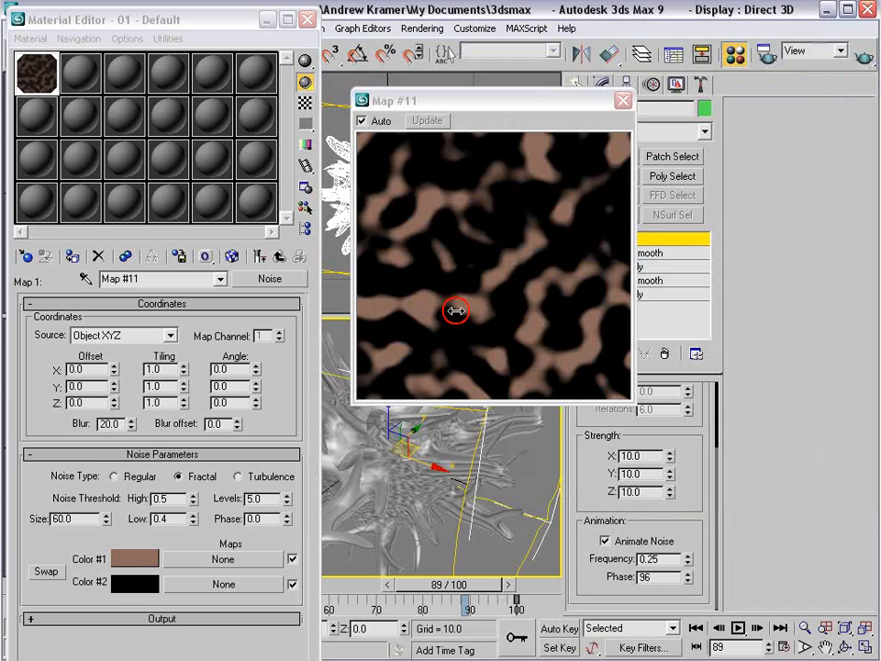
Set the parent Falloff map's side color to a reddish brown with RGB 124, 66, 52 and render the view.
click(279, 256)
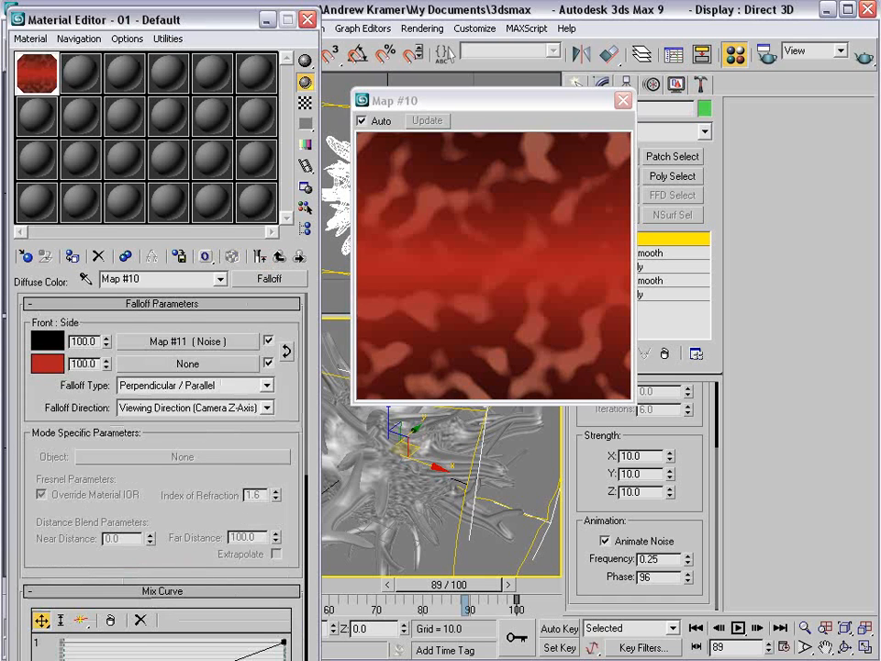
click(47, 364)
click(596, 419)
click(568, 369)
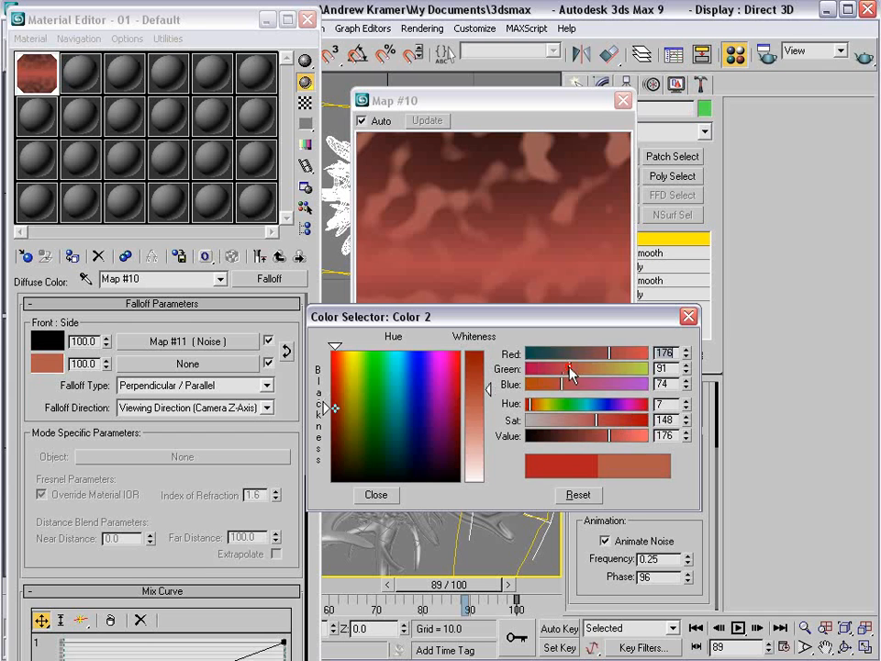
drag(597, 434, 585, 435)
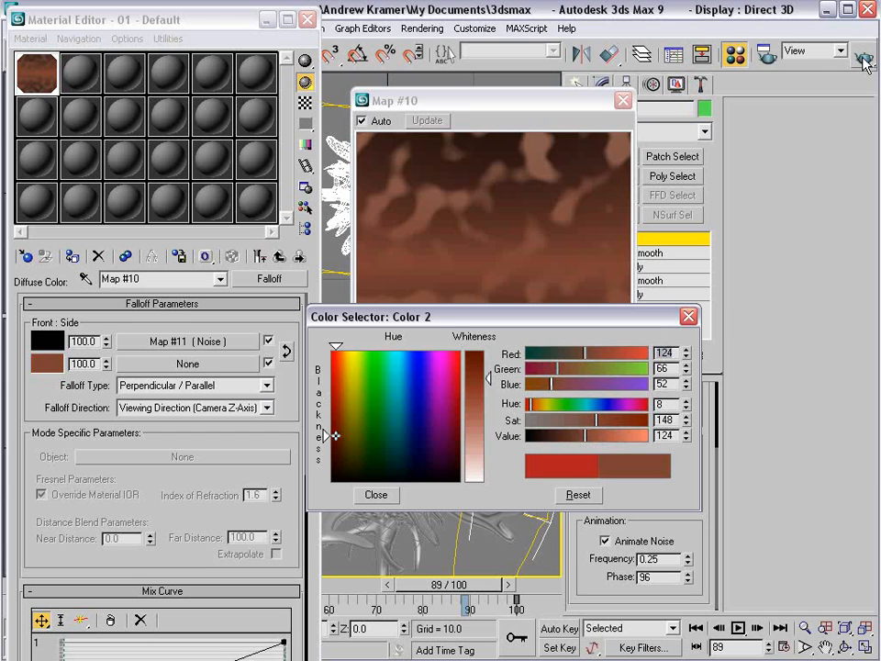
click(862, 58)
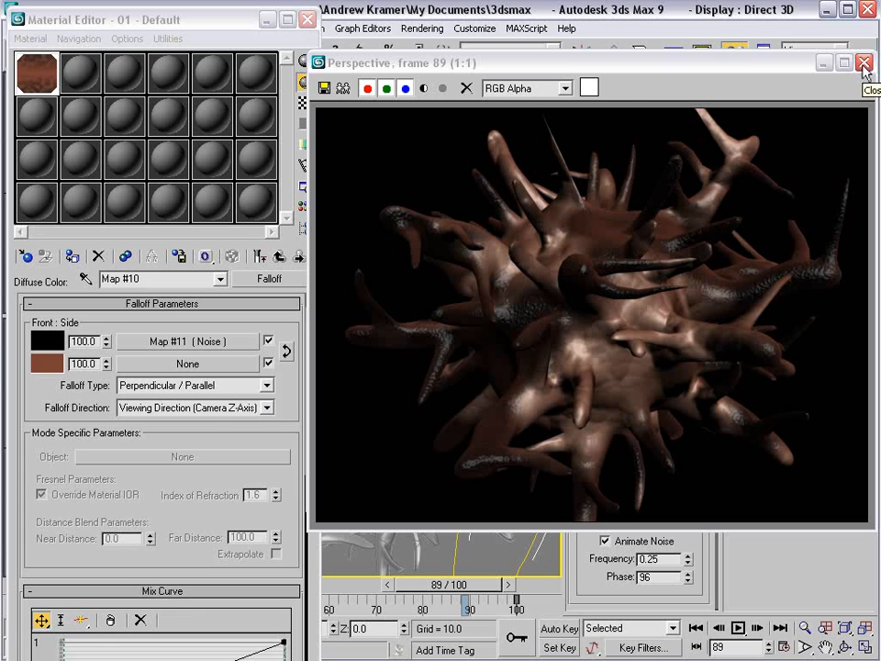
click(864, 63)
click(688, 315)
click(623, 100)
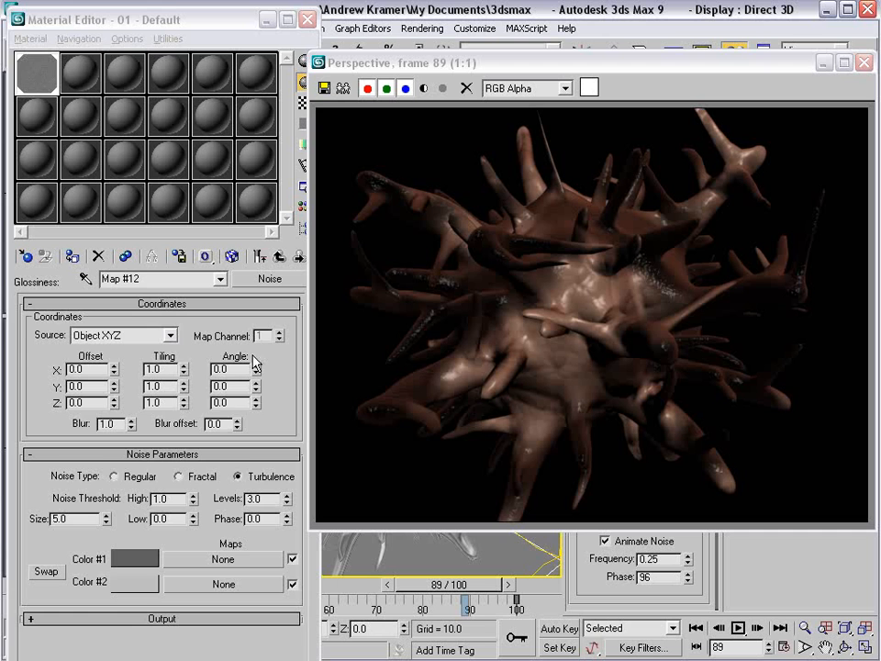
Return to the main material, set its Specular color to a pale tan, and render the view again.
click(278, 258)
drag(173, 317, 174, 576)
click(110, 352)
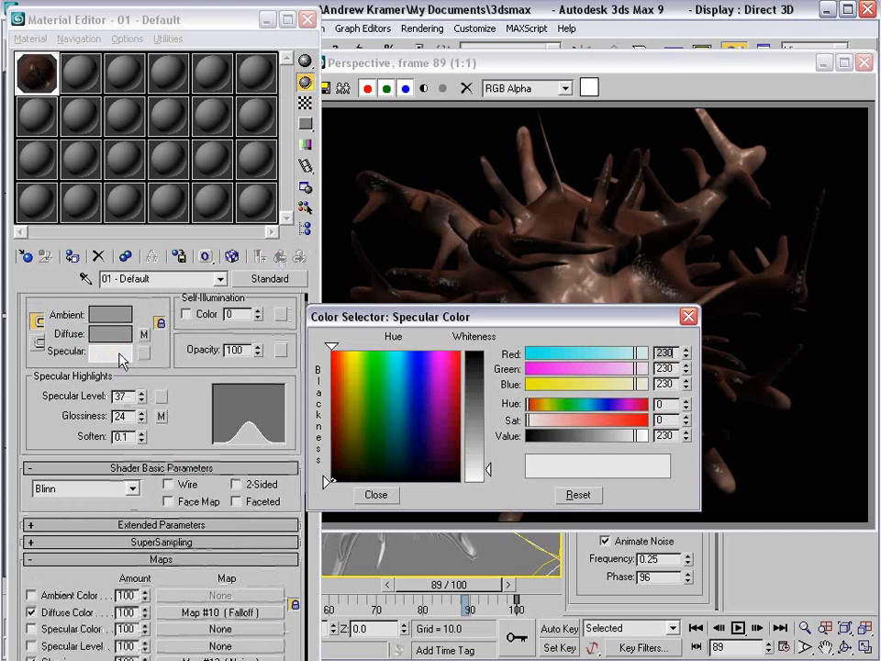
mouse_move(627, 385)
mouse_down()
mouse_move(614, 386)
mouse_move(625, 369)
mouse_move(610, 386)
mouse_up()
click(374, 496)
click(440, 574)
key(F9)
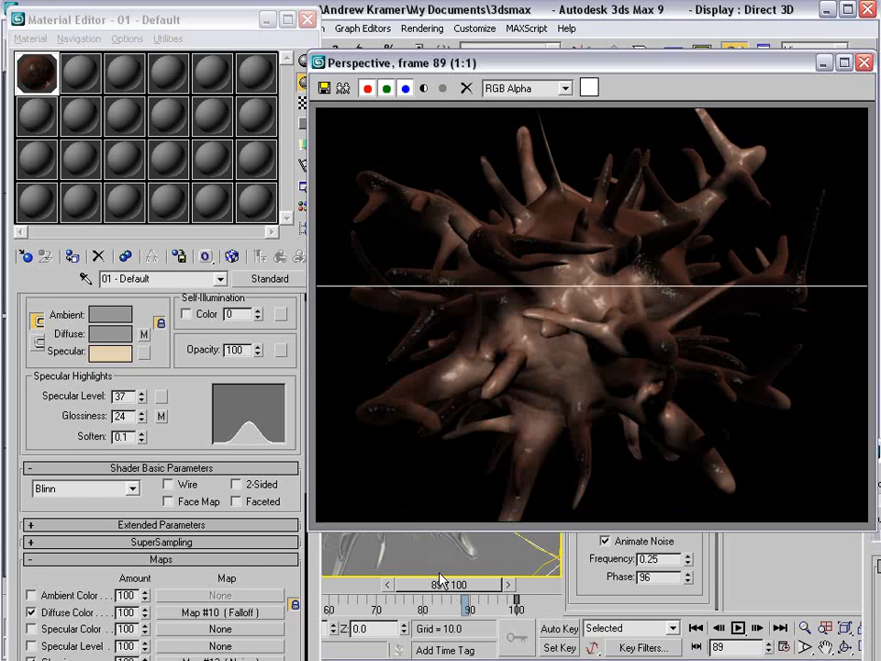
Render the spiked sphere from two closer camera angles to examine the material's detail and highlights.
click(864, 63)
alt+middle_drag(486, 440, 463, 494)
scroll(492, 448, up, 3)
key(F9)
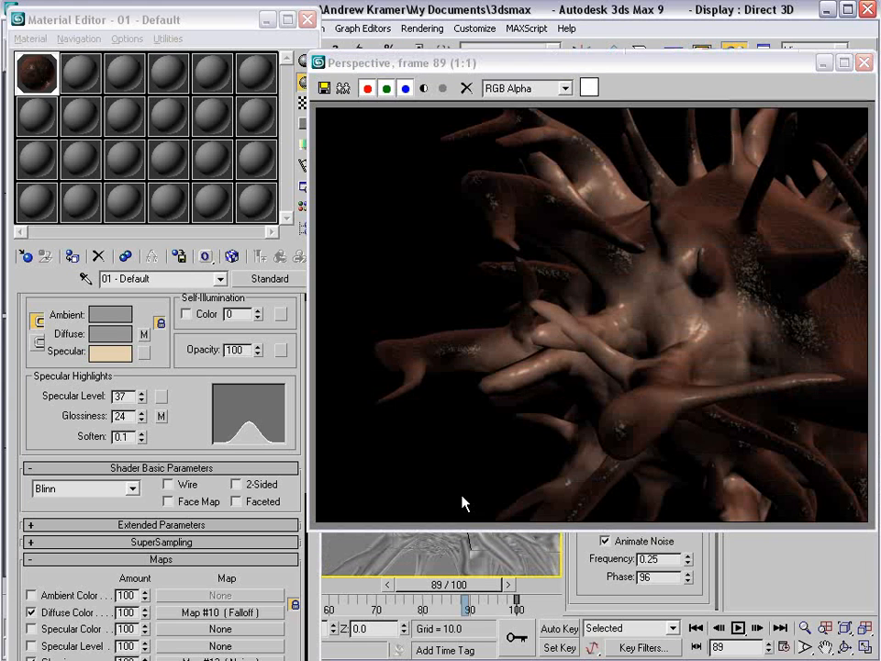
click(864, 63)
alt+middle_drag(482, 440, 479, 486)
key(F9)
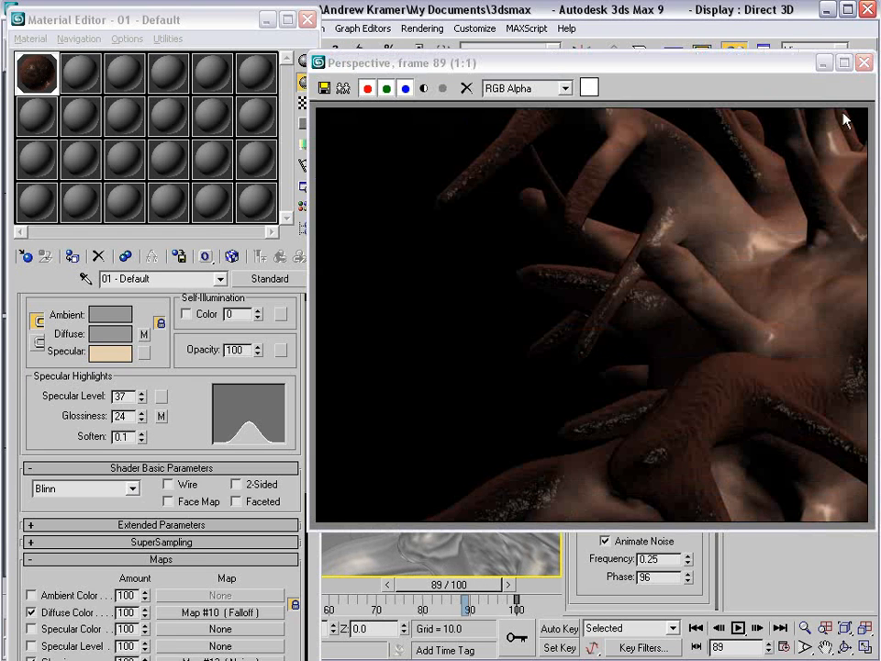
click(863, 62)
Preview the finished material enlarged, rename it Skin, and close the Material Editor.
double_click(29, 57)
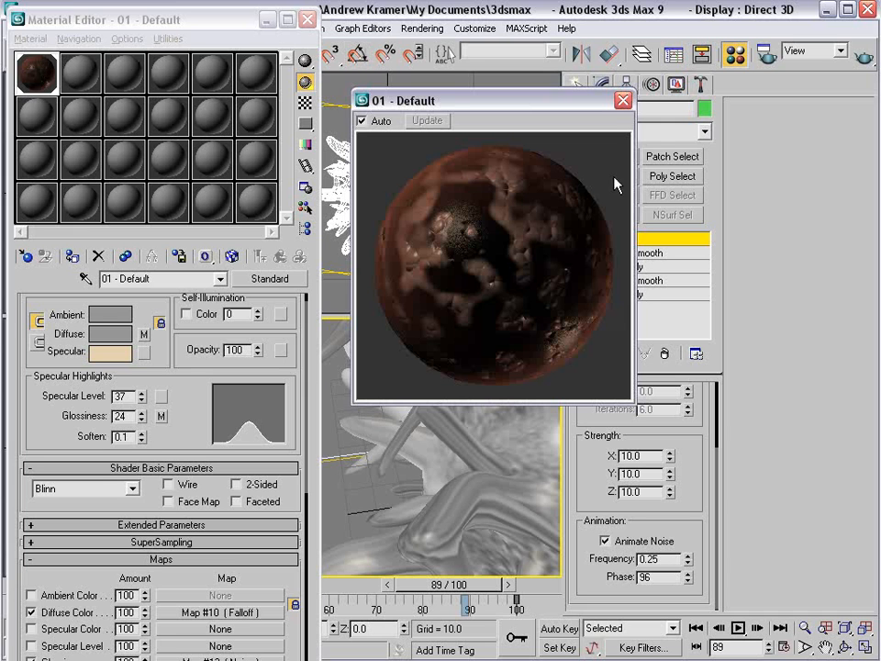
click(623, 100)
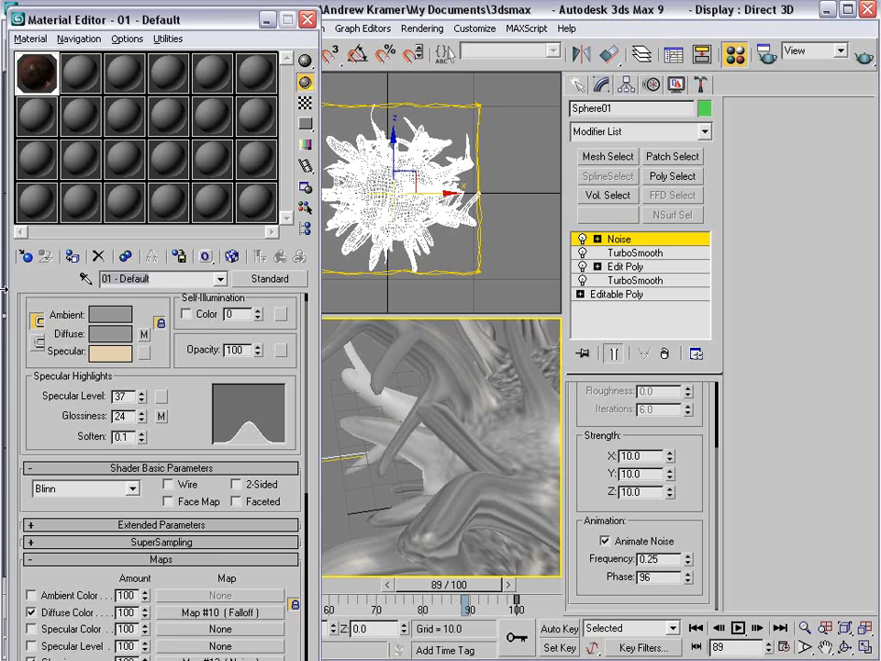
text(Skin)
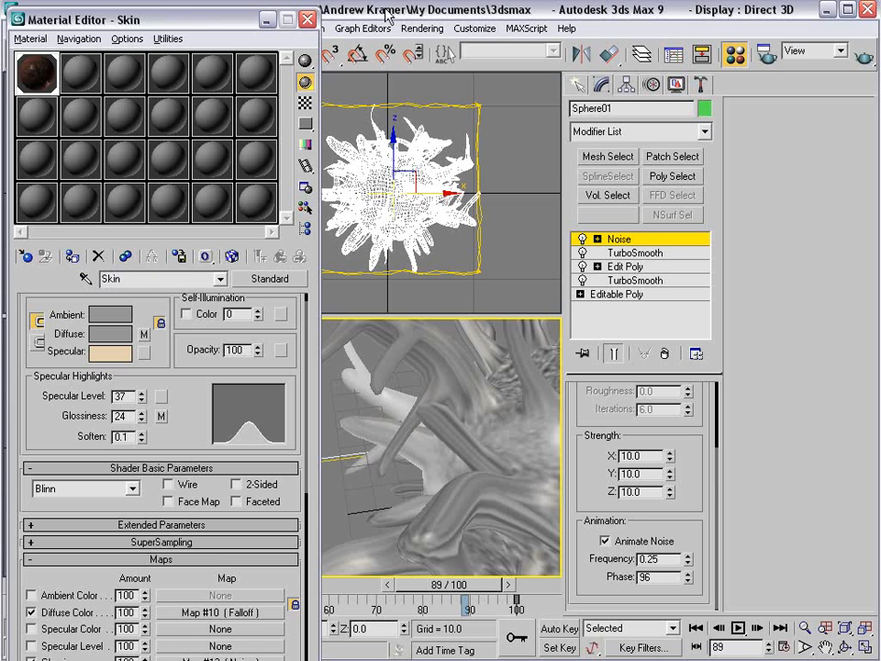
click(307, 20)
scroll(396, 450, down, 5)
alt+middle_drag(366, 468, 509, 483)
click(407, 466)
drag(420, 412, 398, 333)
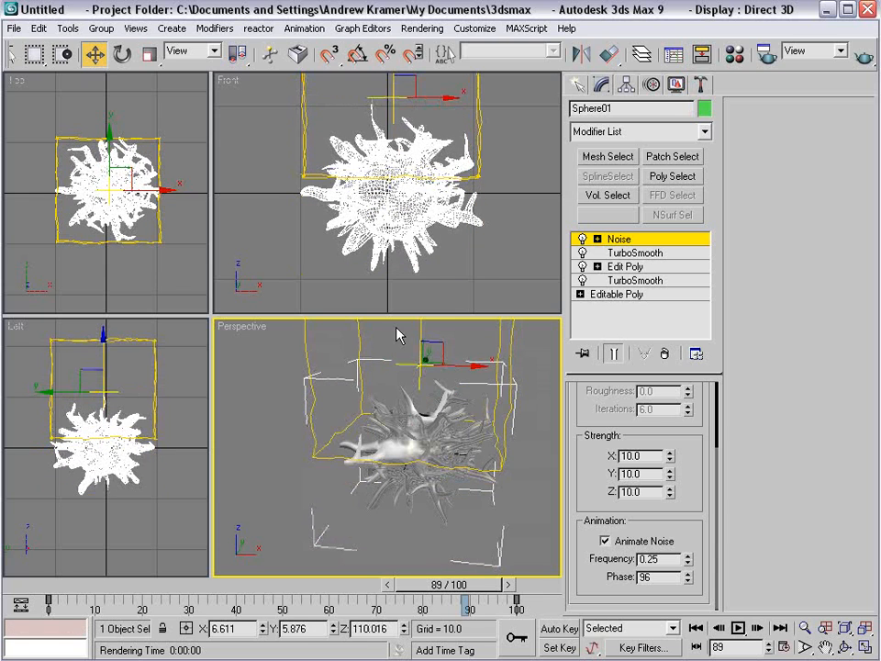
key(ctrl+z)
Expand the Noise modifier and return from its Gizmo sub-level to the modifier level.
click(599, 240)
click(629, 252)
click(618, 240)
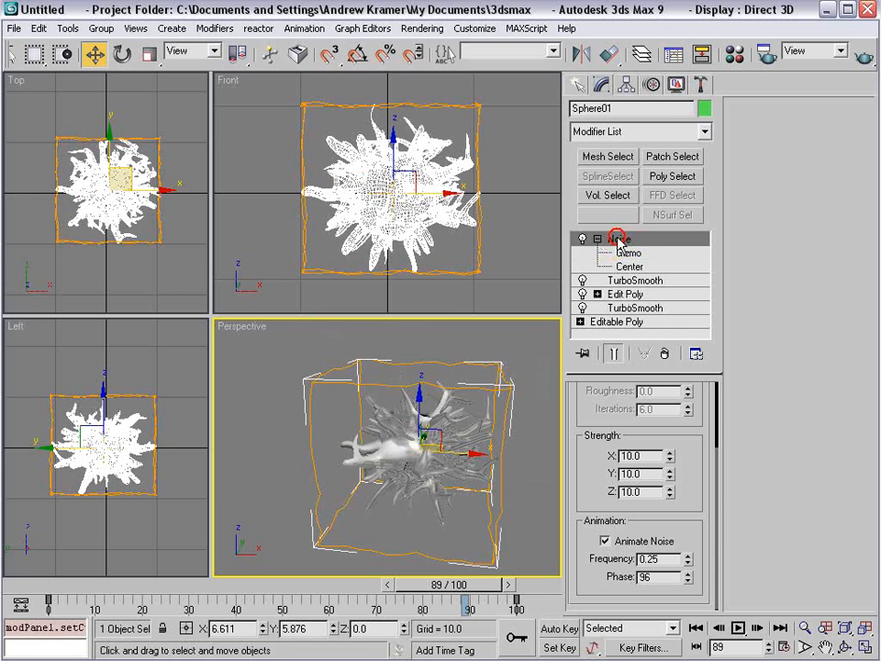
Clone the spiked sphere as one independent copy placed beside the original along the negative X axis.
click(598, 240)
click(482, 466)
click(431, 441)
drag(466, 452, 338, 467)
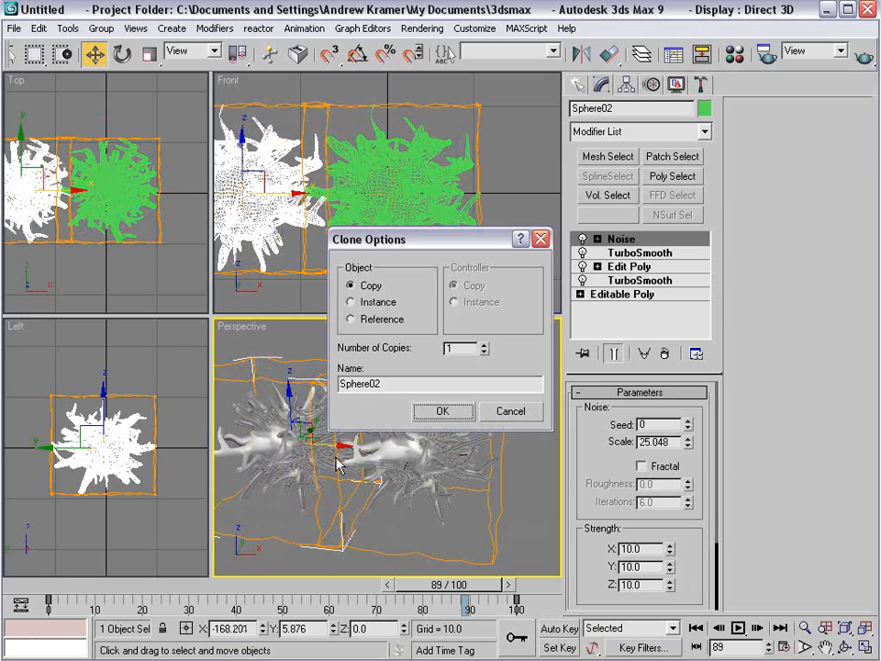
click(431, 413)
Rotate the copied sphere freehand about several axes so its spikes point differently from the original's.
right_click(275, 422)
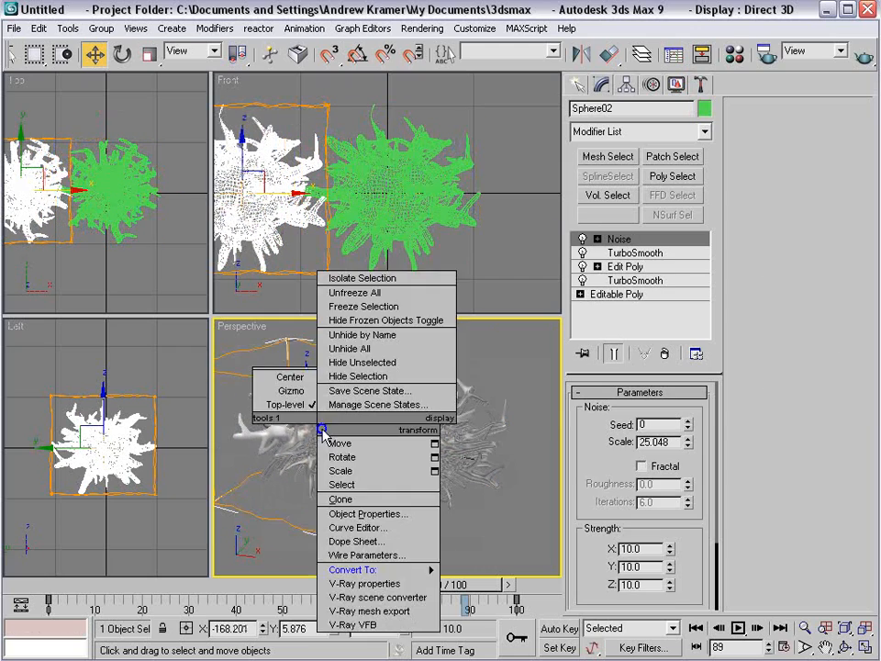
click(294, 474)
drag(326, 448, 483, 552)
drag(329, 403, 399, 461)
Render a close perspective view of the two neighbouring spheres to examine them together.
scroll(377, 461, up, 5)
alt+middle_drag(377, 462, 406, 479)
key(shift+q)
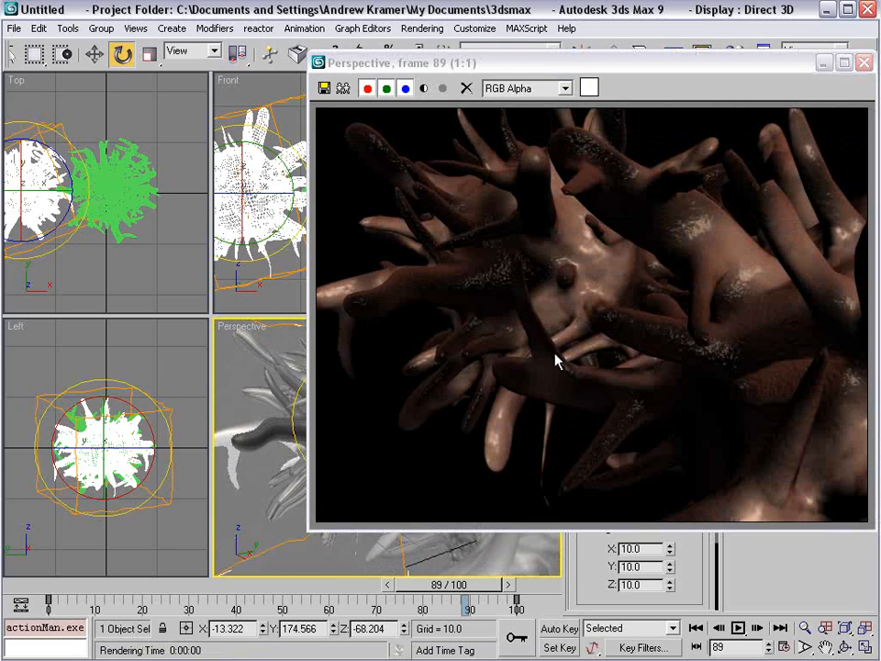
click(866, 62)
Deselect the sphere and create a text spline reading "MAX Text" in Arial, size 100, in front of the two spheres.
alt+middle_drag(359, 456, 385, 468)
right_click(519, 368)
click(525, 383)
click(521, 382)
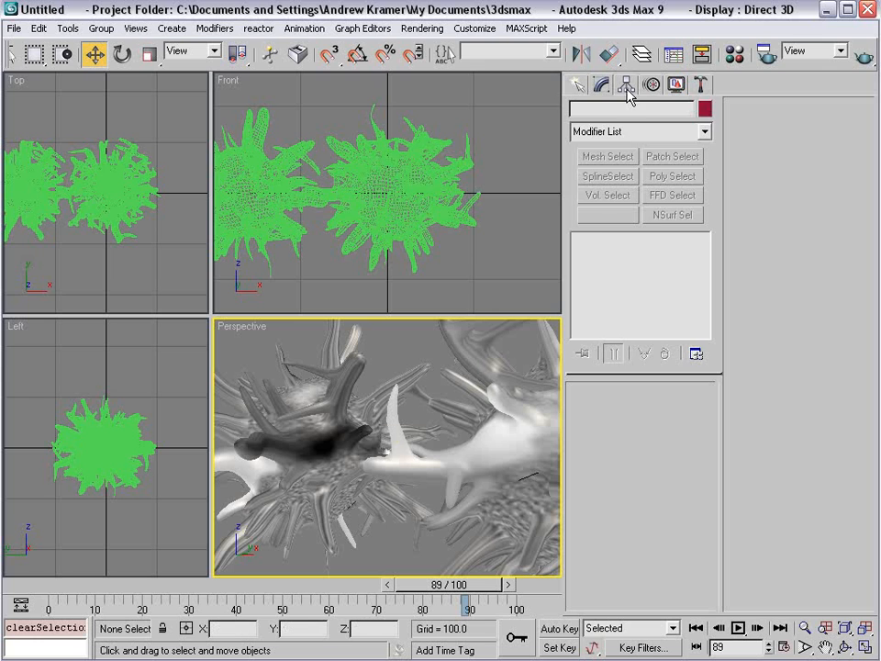
click(577, 84)
click(603, 112)
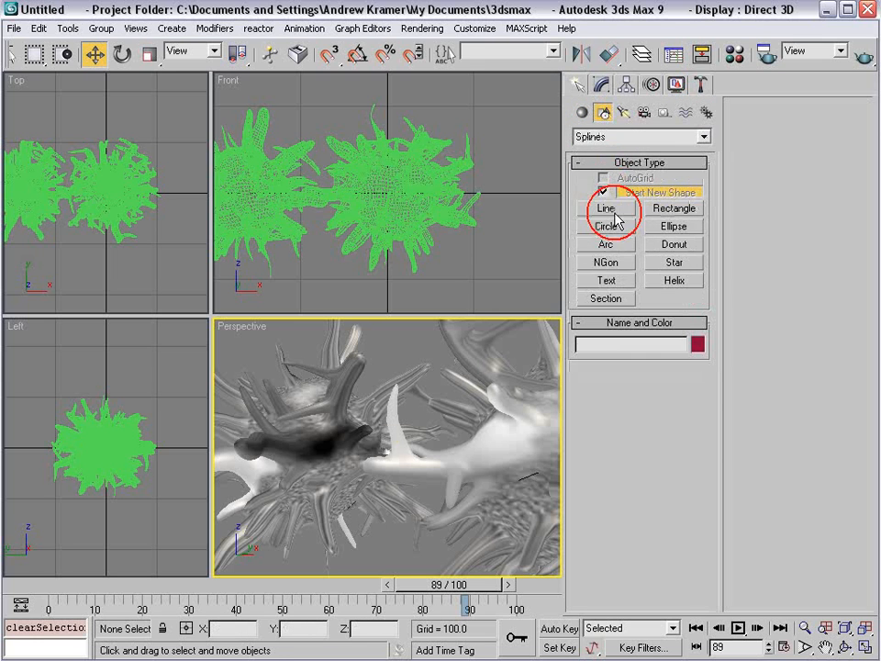
click(607, 280)
alt+middle_drag(344, 456, 404, 503)
click(390, 529)
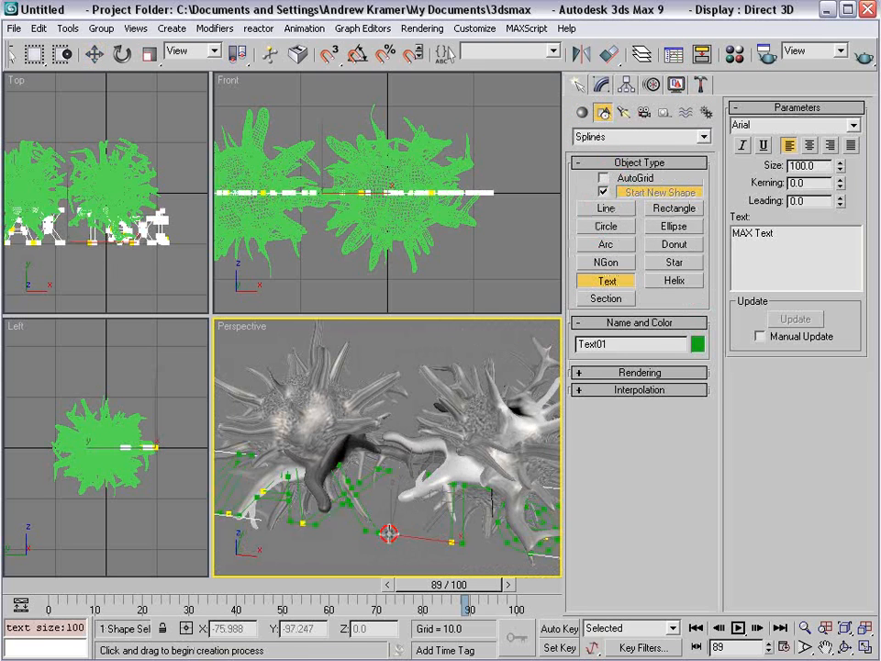
Add a Bevel modifier to the text with Level 1 height 21.5 and Level 2 height 2.5, outline -0.8.
click(602, 84)
click(609, 131)
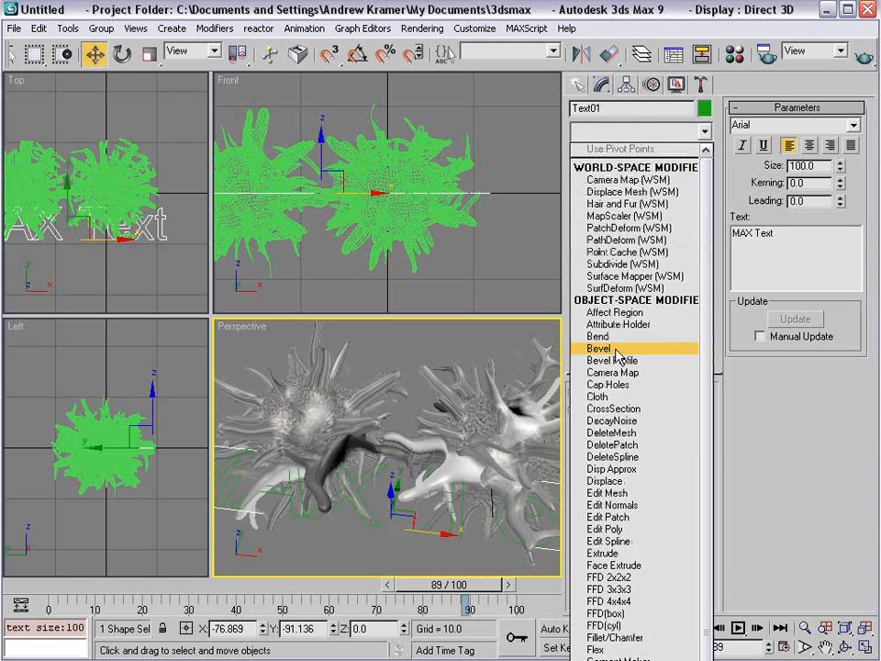
click(610, 351)
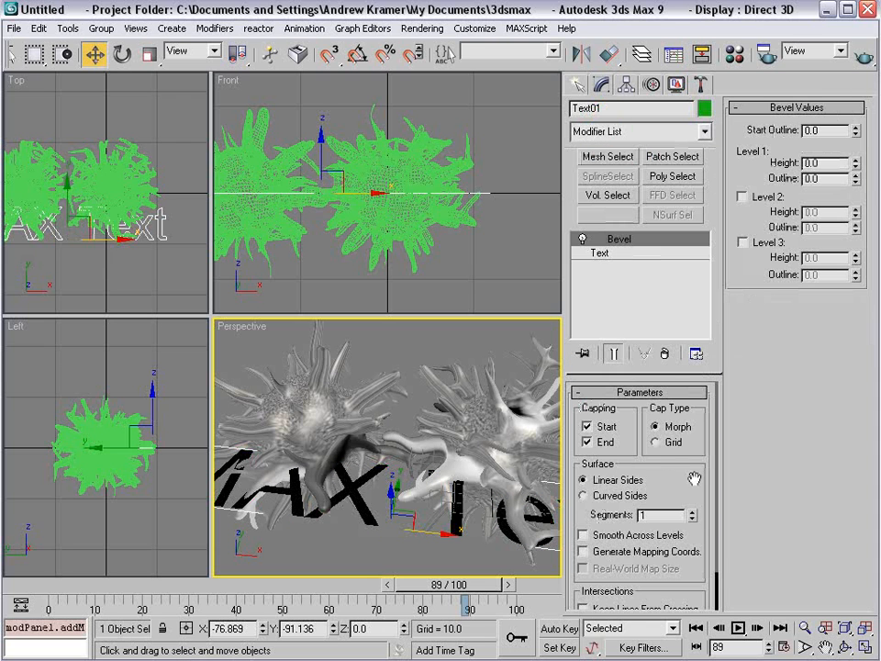
drag(693, 479, 694, 435)
drag(856, 163, 857, 131)
click(742, 196)
drag(855, 214, 856, 227)
Turn on angle snap and rotate the beveled text upright so it faces the front, then return to the Move tool.
right_click(403, 487)
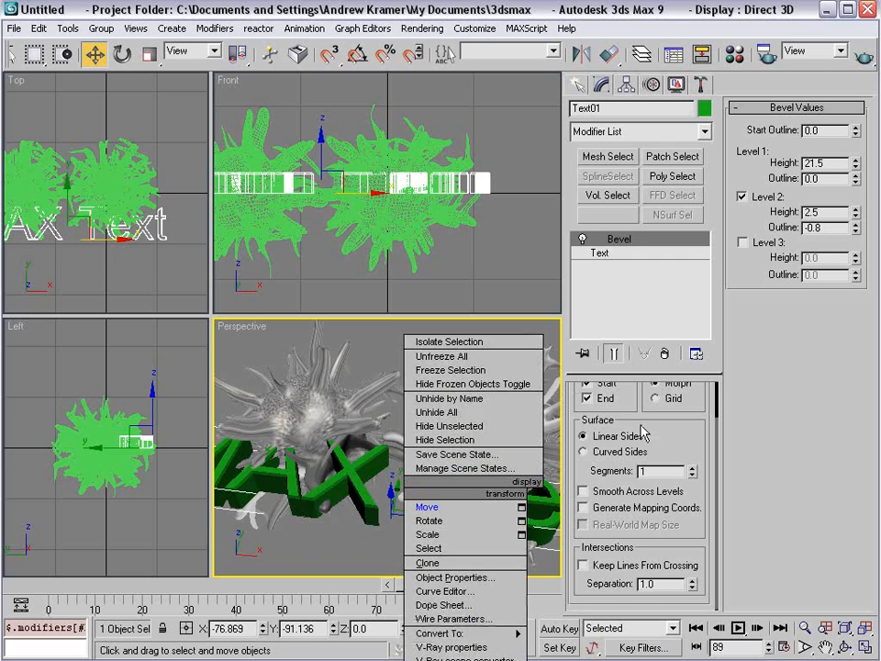
right_click(387, 453)
click(471, 490)
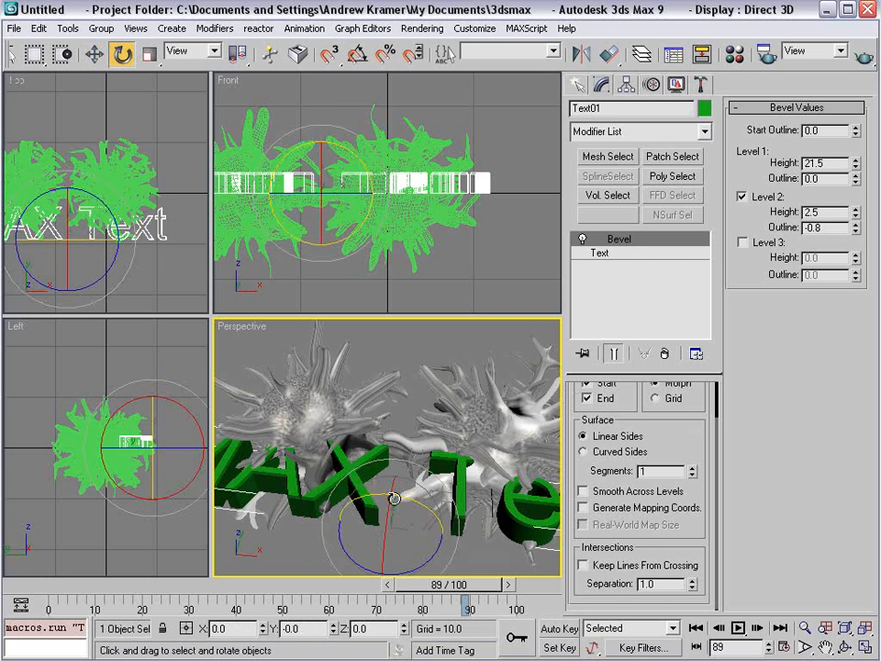
key(a)
click(391, 493)
drag(389, 528, 378, 605)
right_click(404, 508)
click(422, 516)
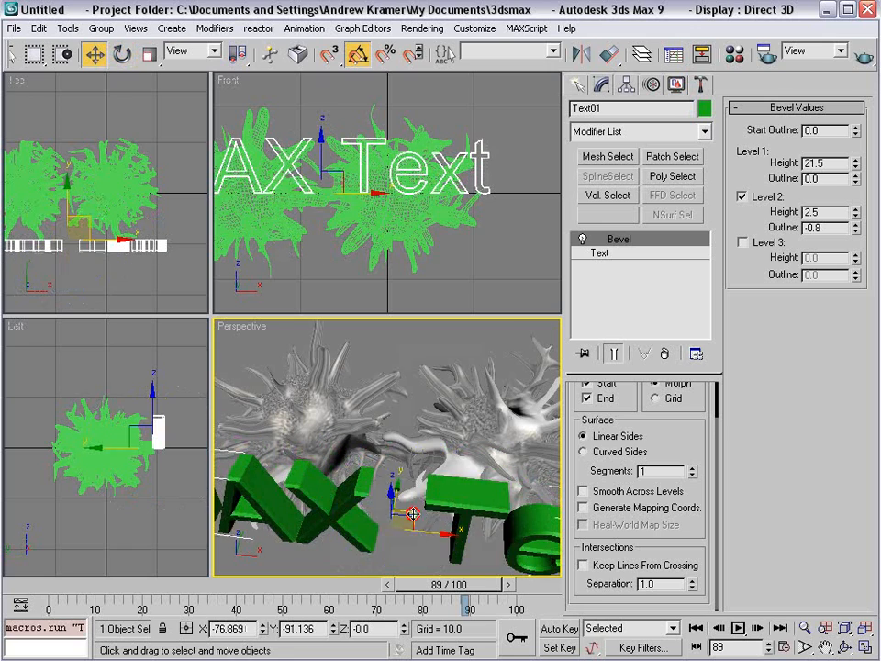
Frame the whole text in the perspective view and choose the second, unused sample slot in the Material Editor.
scroll(403, 503, down, 5)
mouse_move(394, 491)
alt+middle_down()
mouse_move(417, 468)
mouse_move(393, 481)
alt+middle_up()
scroll(415, 469, up, 3)
scroll(404, 472, down, 3)
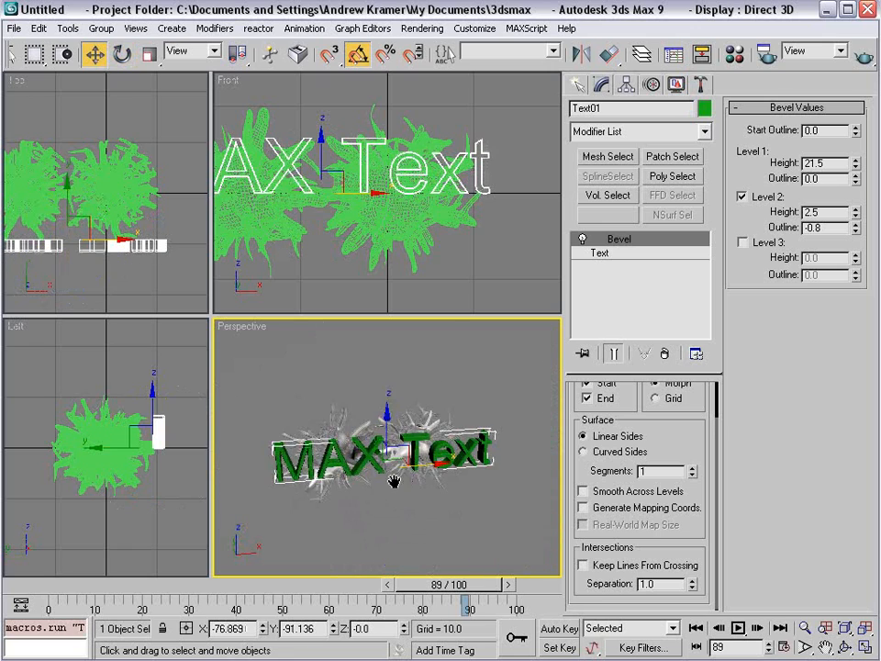
key(m)
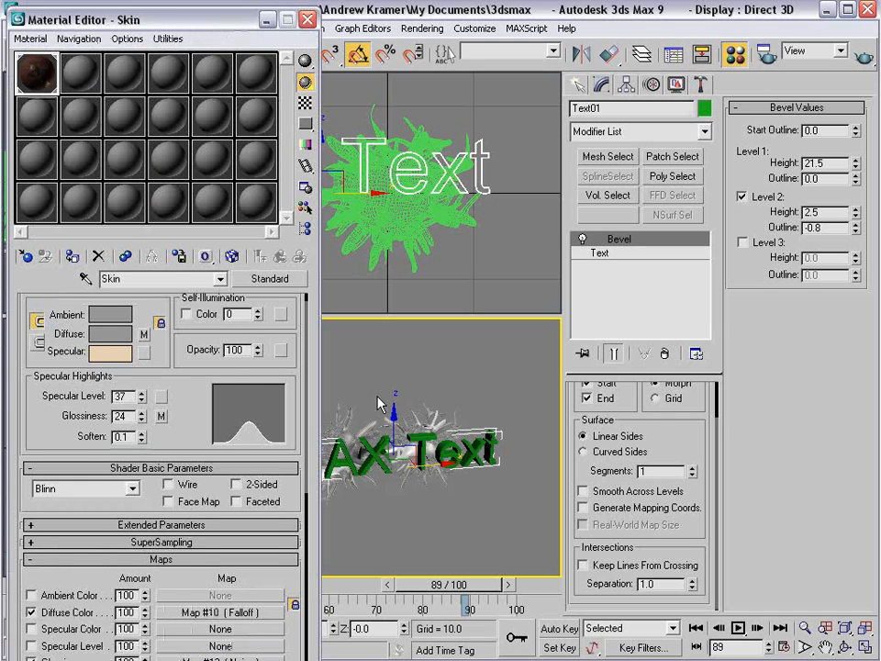
drag(152, 20, 155, 21)
click(92, 82)
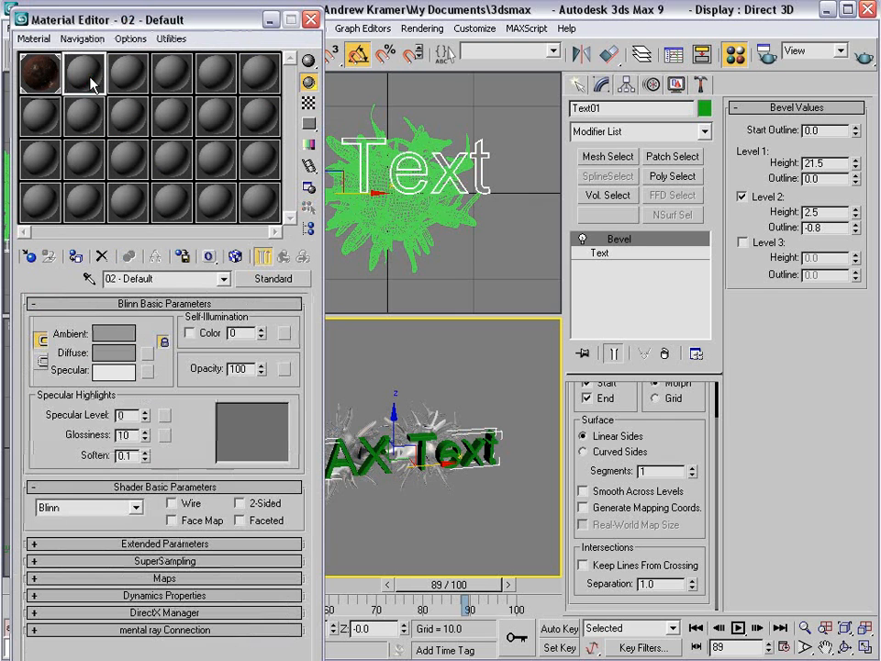
Give the second material an orange self-illumination color (red 192, green 130, blue 64) and assign it to the text.
click(189, 333)
click(244, 336)
drag(488, 393, 488, 389)
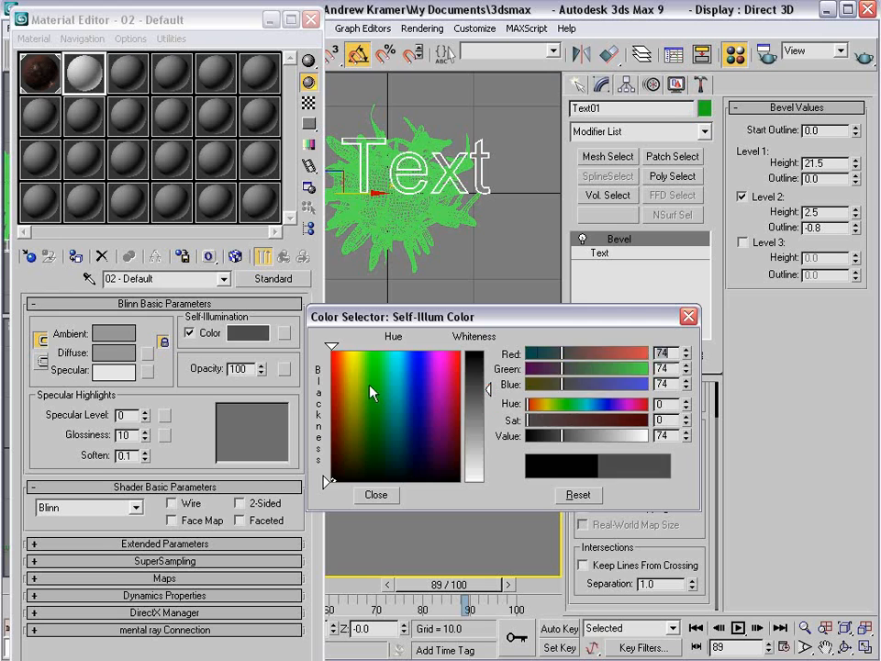
click(348, 376)
drag(612, 368, 598, 403)
drag(630, 438, 612, 439)
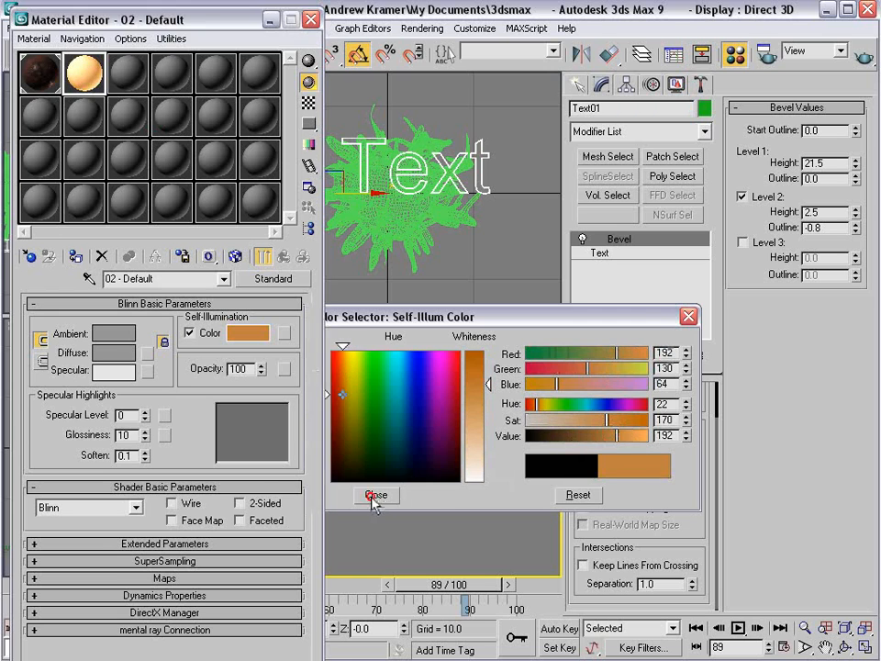
click(375, 494)
drag(449, 417, 479, 451)
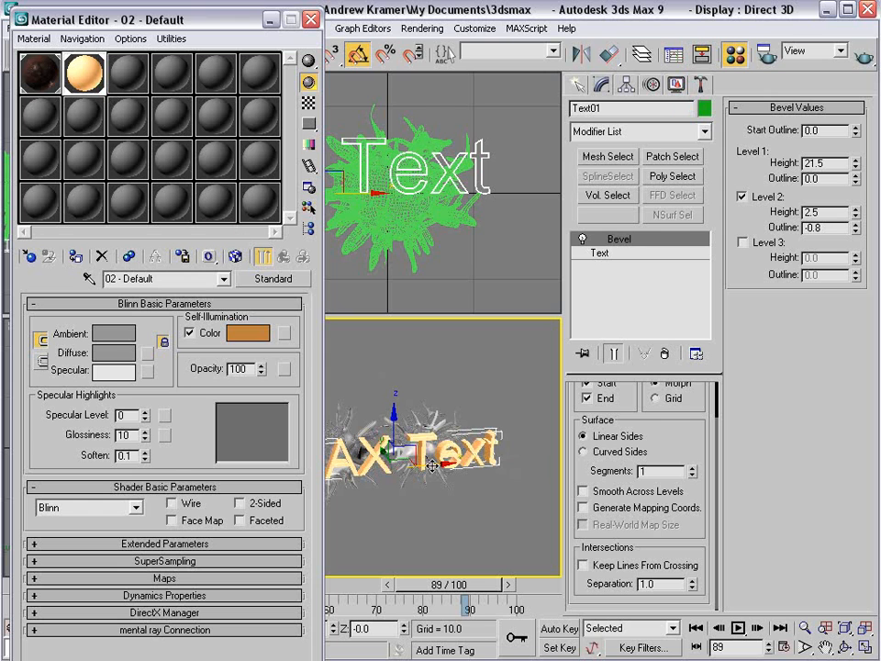
Scale the text down uniformly so it fits in front of the two spheres, and leave the Scale tool.
alt+middle_drag(428, 462, 377, 465)
scroll(377, 465, up, 3)
right_click(393, 473)
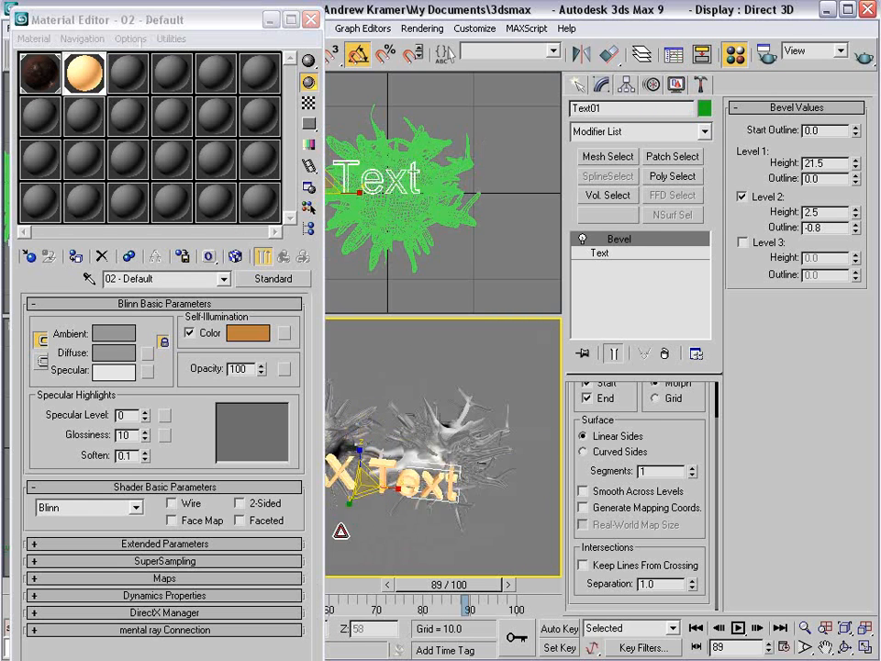
drag(340, 531, 341, 562)
scroll(422, 491, up, 3)
alt+middle_drag(422, 491, 454, 464)
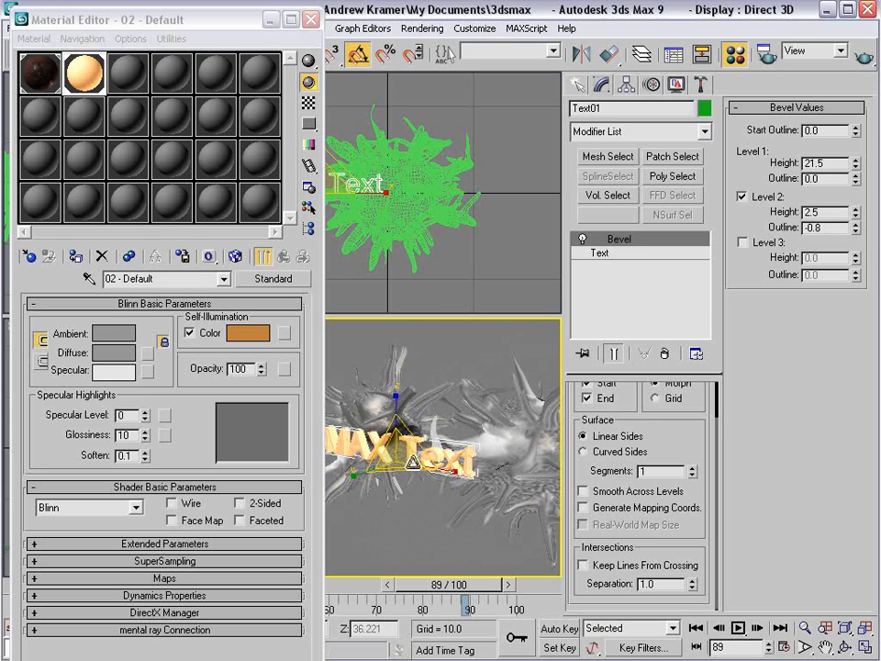
right_click(429, 464)
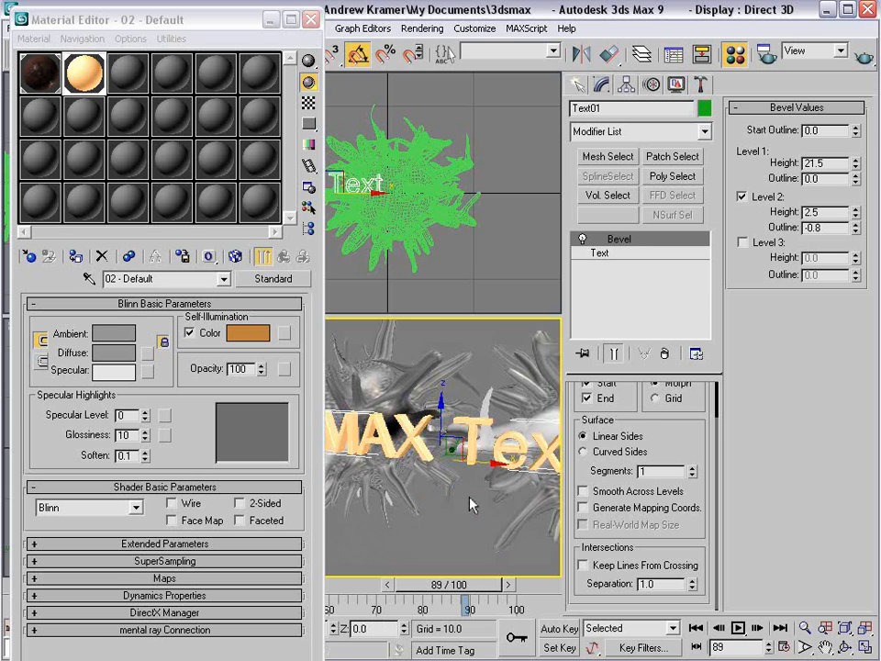
Center the text in the perspective view, render it with the spheres to check the composition, and close the render.
click(442, 463)
middle_drag(441, 463, 380, 466)
key(shift+q)
click(532, 337)
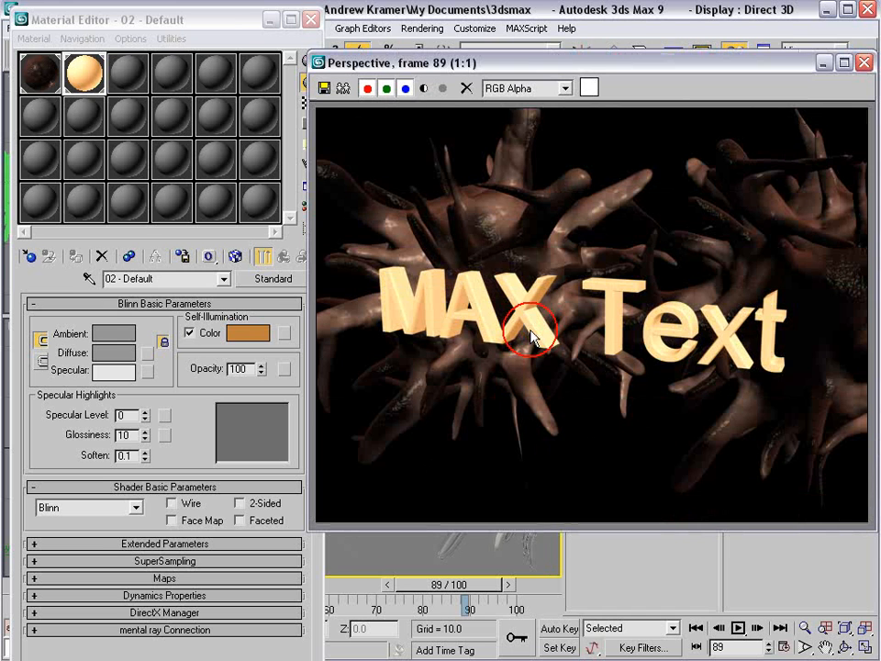
click(864, 62)
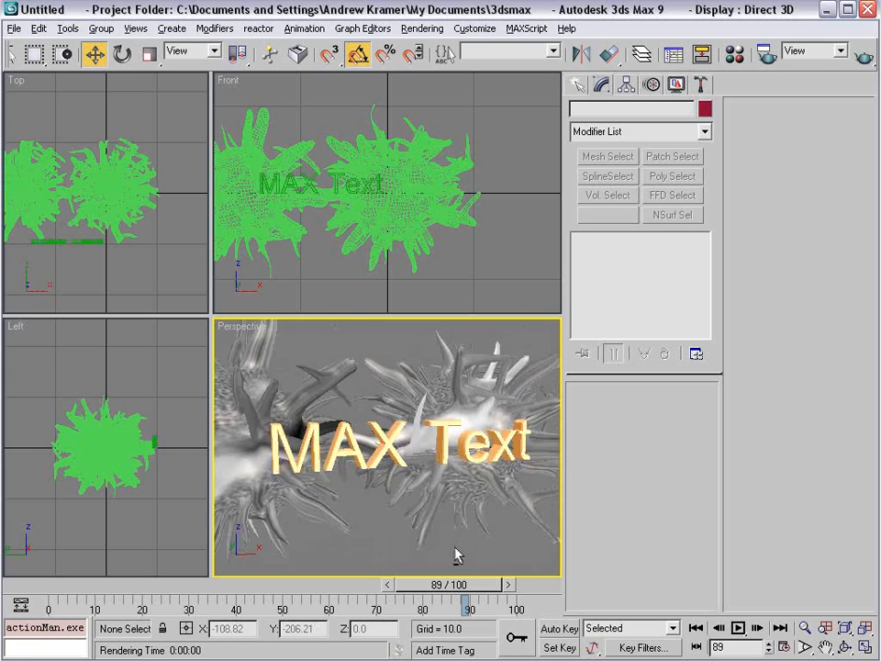